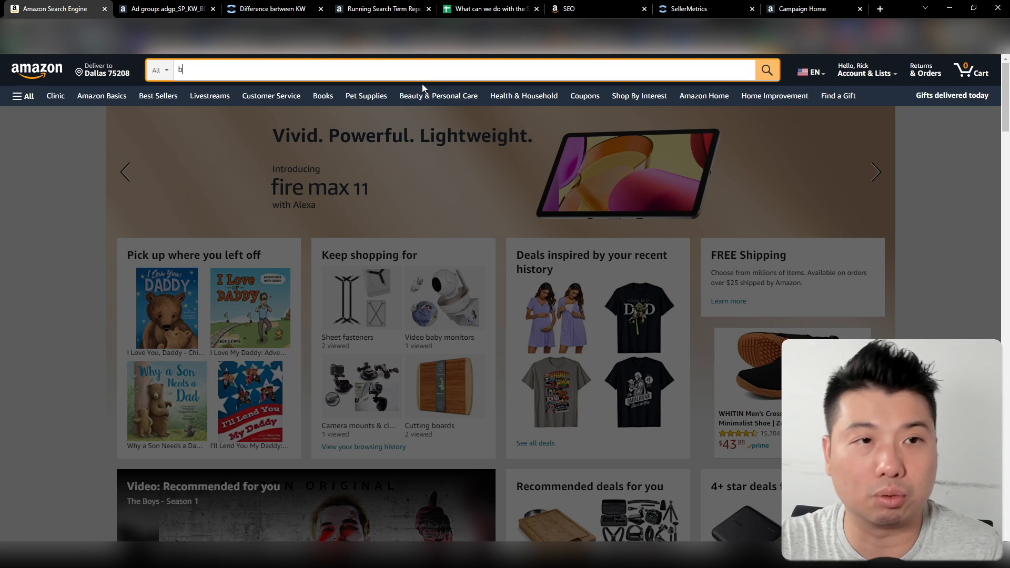
Search Amazon for "baby swiddle for infant"
text(y swiddle for infrant)
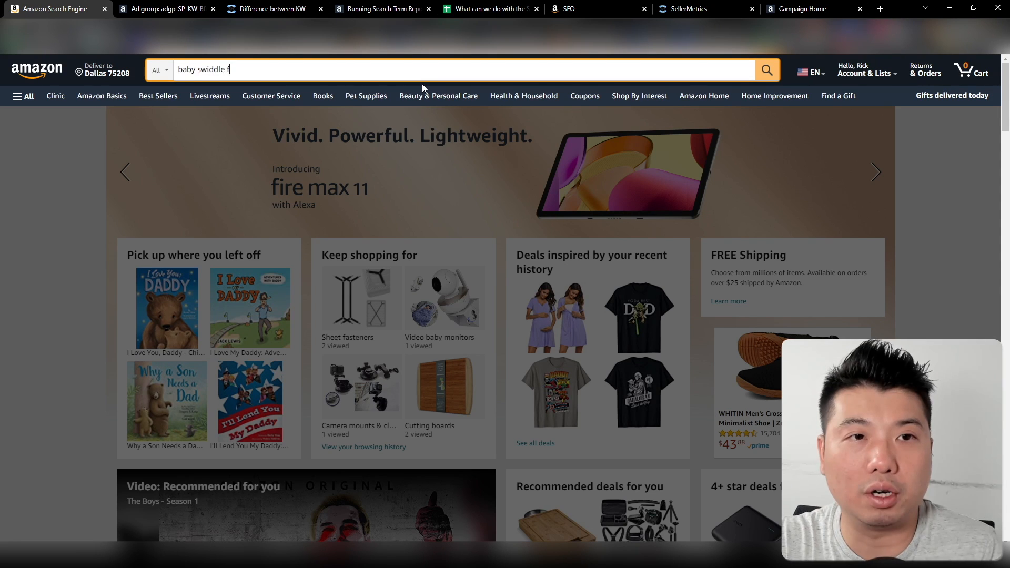
key(BackSpace)
key(BackSpace)
key(BackSpace)
key(BackSpace)
text(ant)
drag(300, 69, 175, 70)
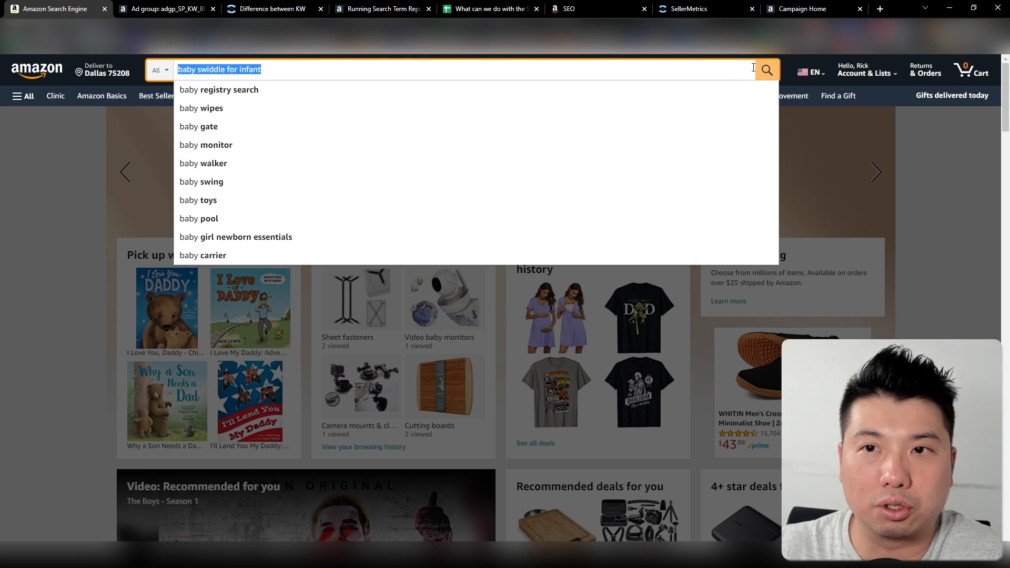
click(764, 72)
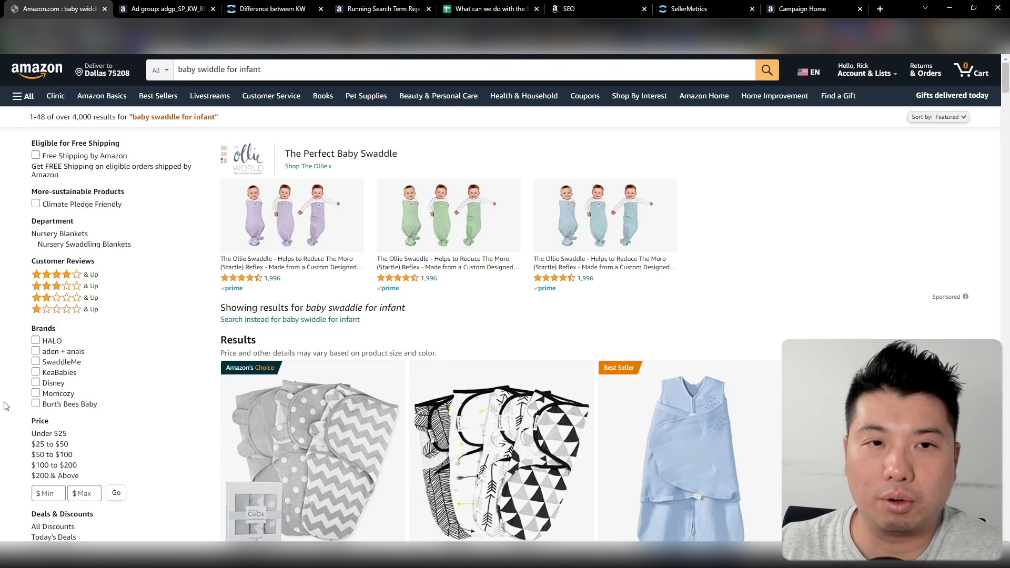
click(303, 74)
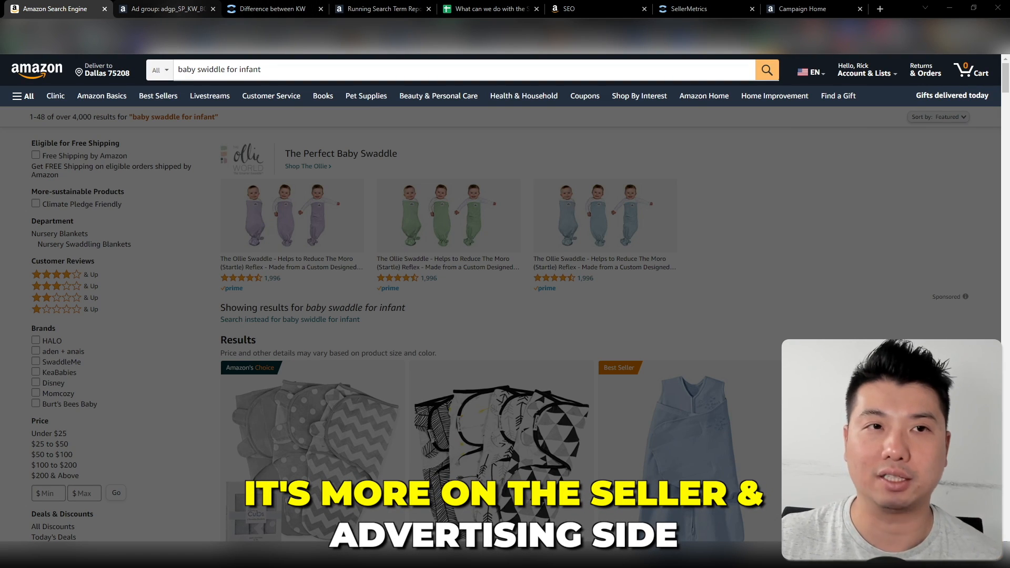
Switch to the Amazon Ads ad group and highlight the phrase-match keyword "infant optics"
click(193, 9)
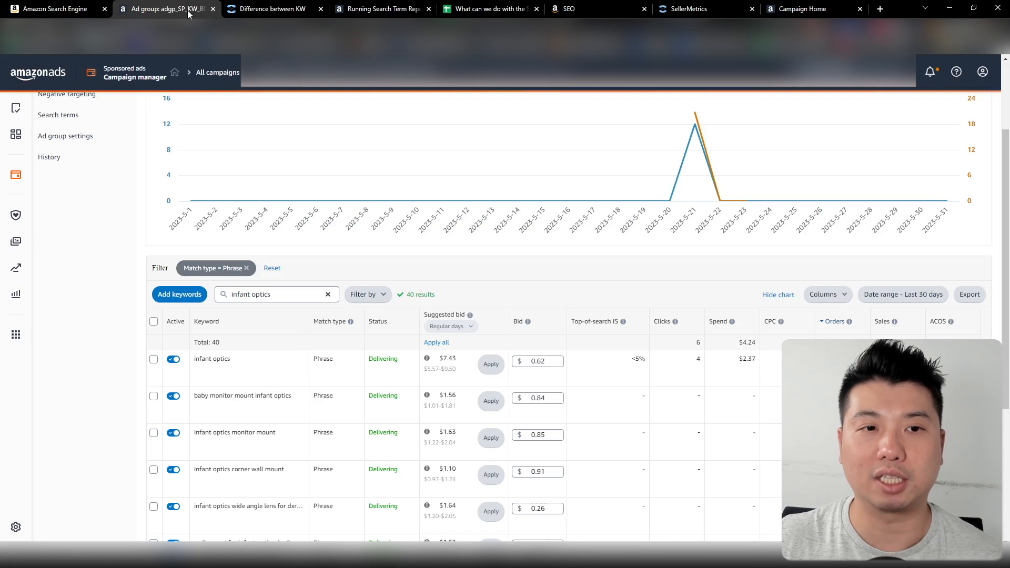
drag(256, 361, 194, 363)
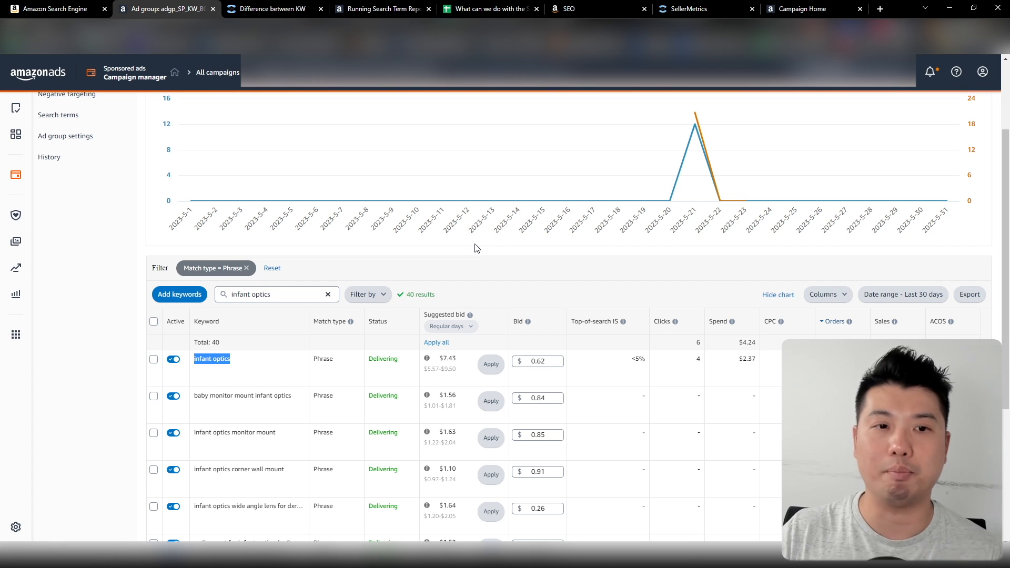
drag(236, 360, 190, 360)
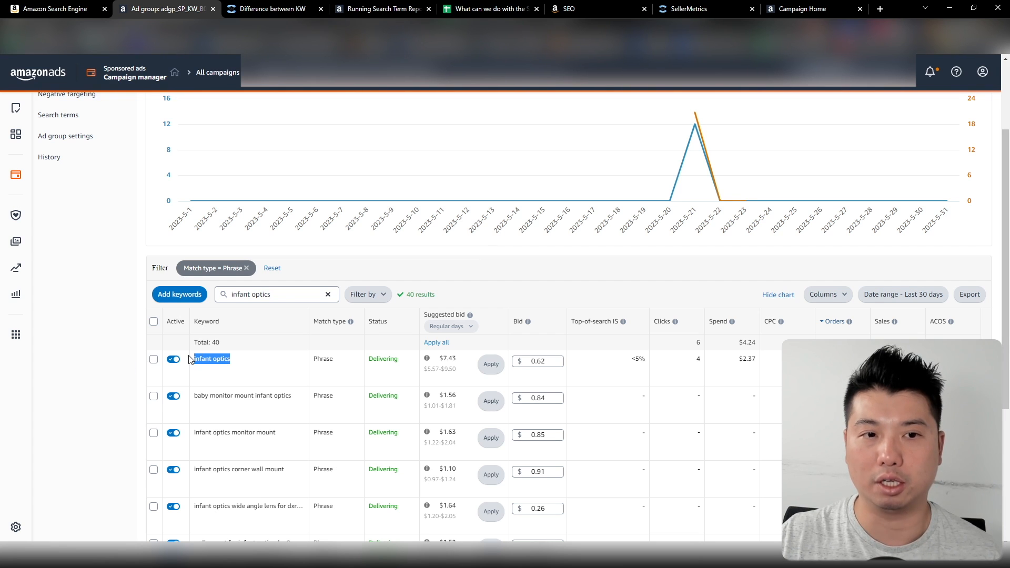
Return to the Amazon shopping page and highlight the search term "baby swiddle for infant"
click(72, 12)
drag(279, 69, 136, 74)
click(302, 71)
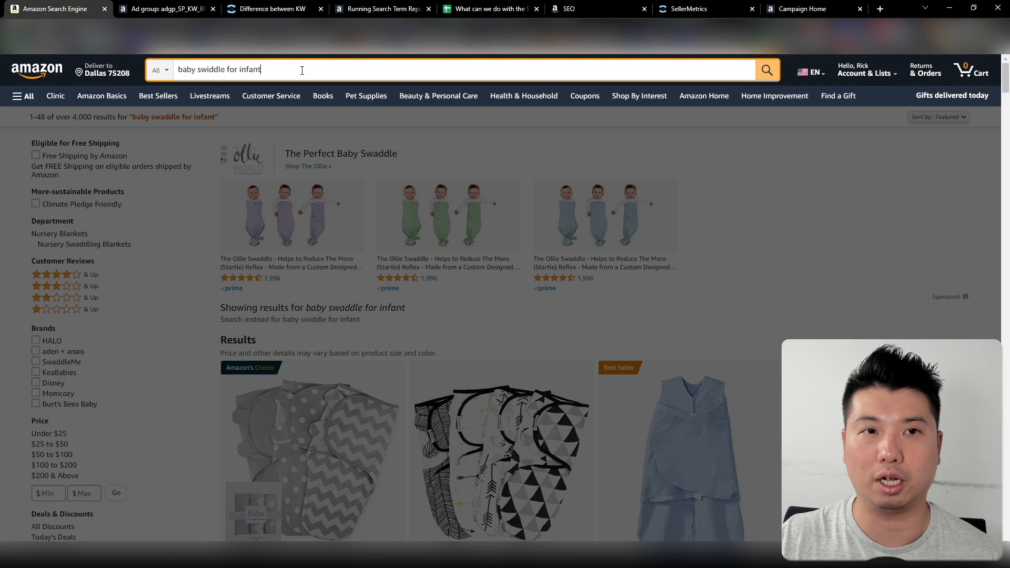
drag(302, 70, 141, 72)
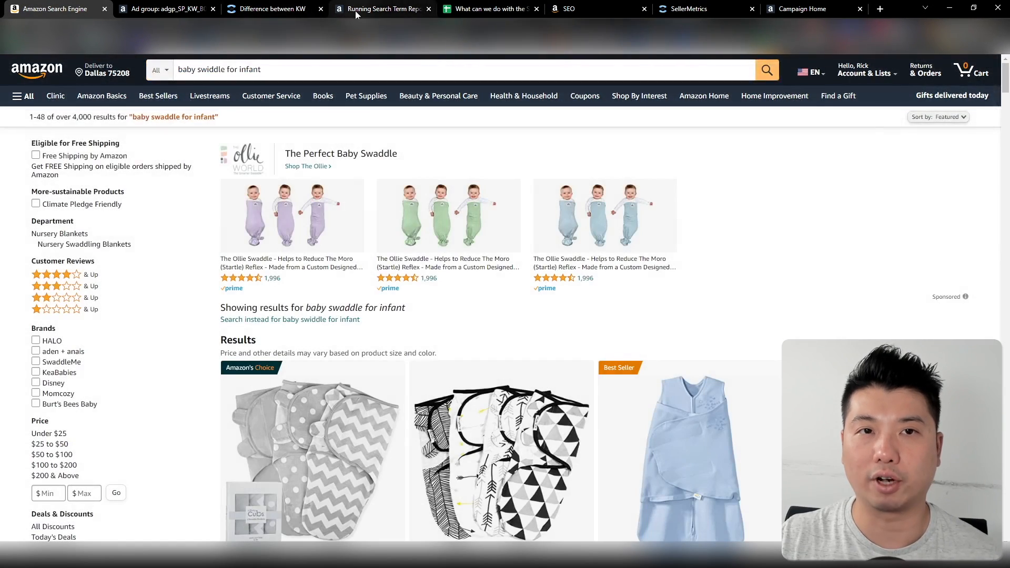
Take the keyword "infant optics" from the Amazon Ads ad group and search Amazon for "infant optics mount"
click(180, 15)
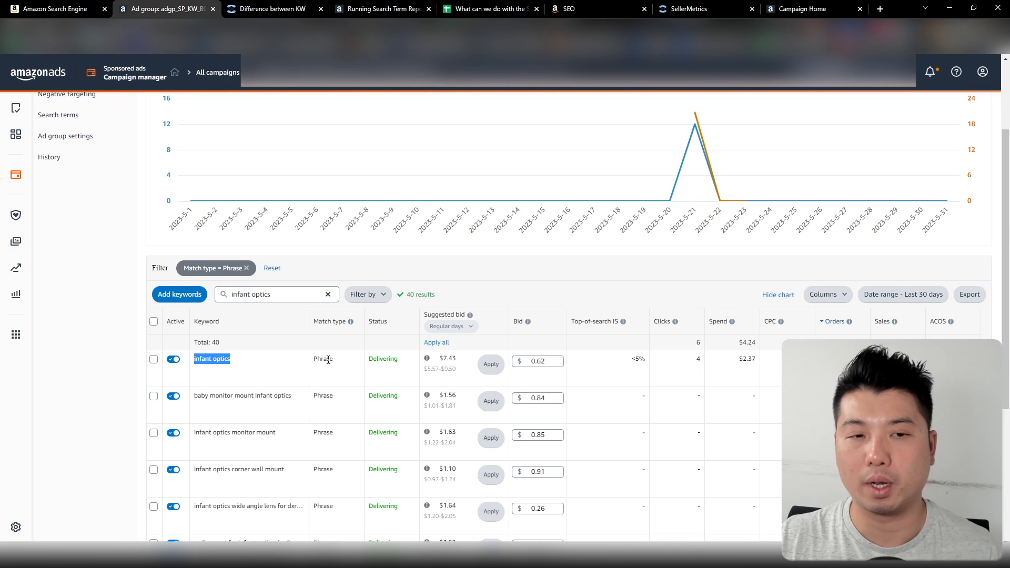
drag(258, 362, 195, 361)
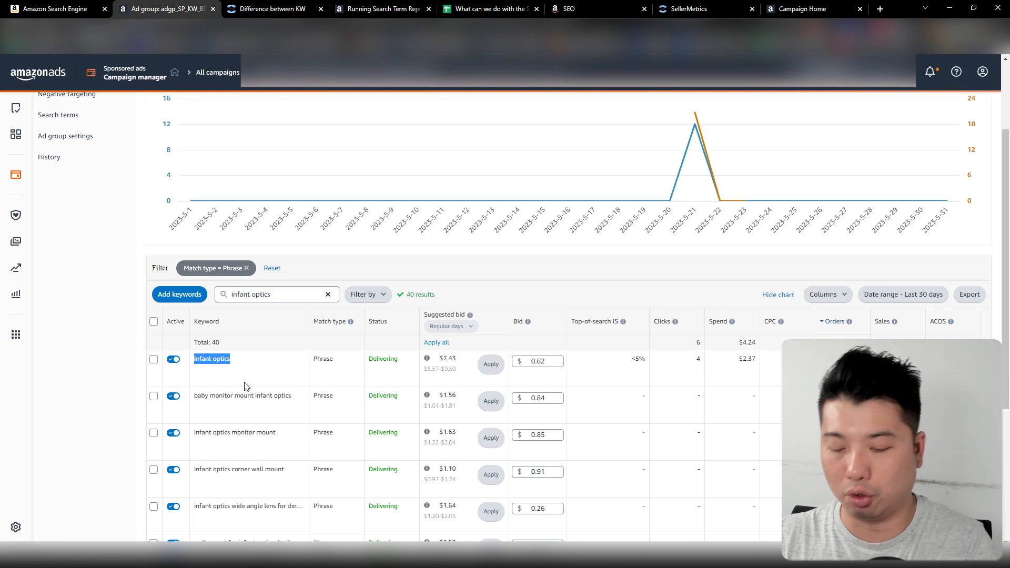
click(55, 8)
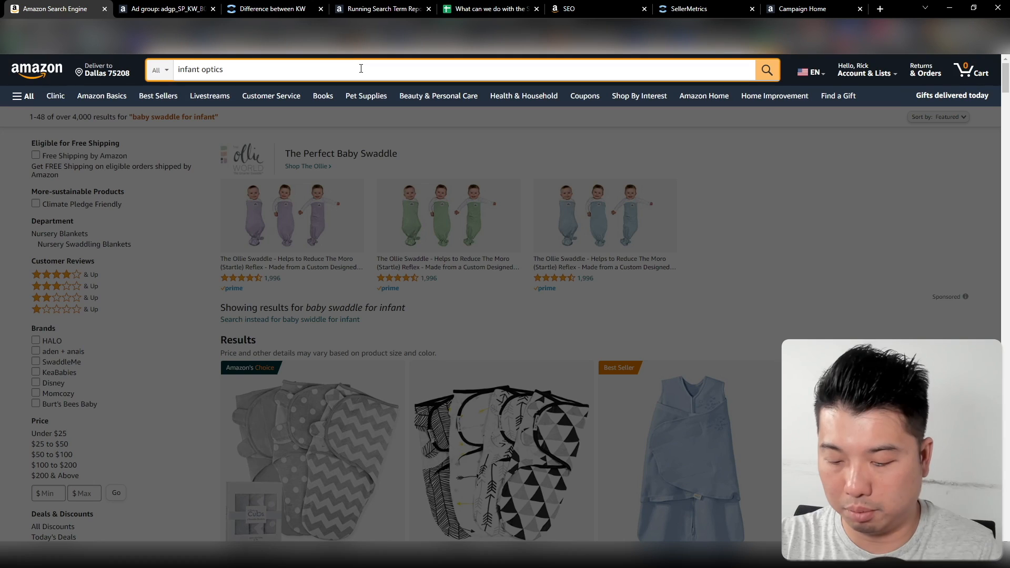
text(mount)
key(Return)
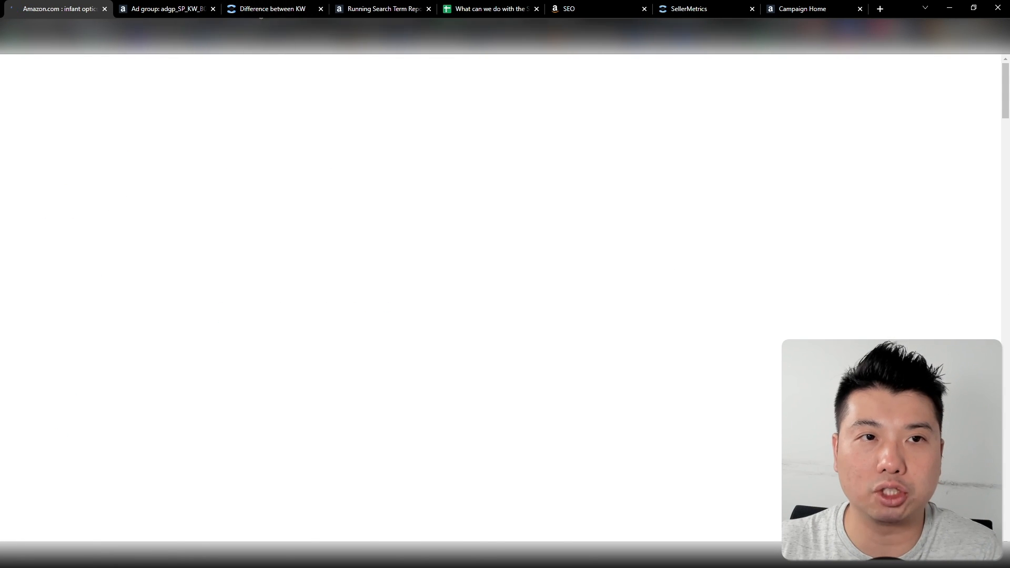
Check the "infant optics" keyword in the ad group against the search term entered on the Amazon shopping page
click(190, 9)
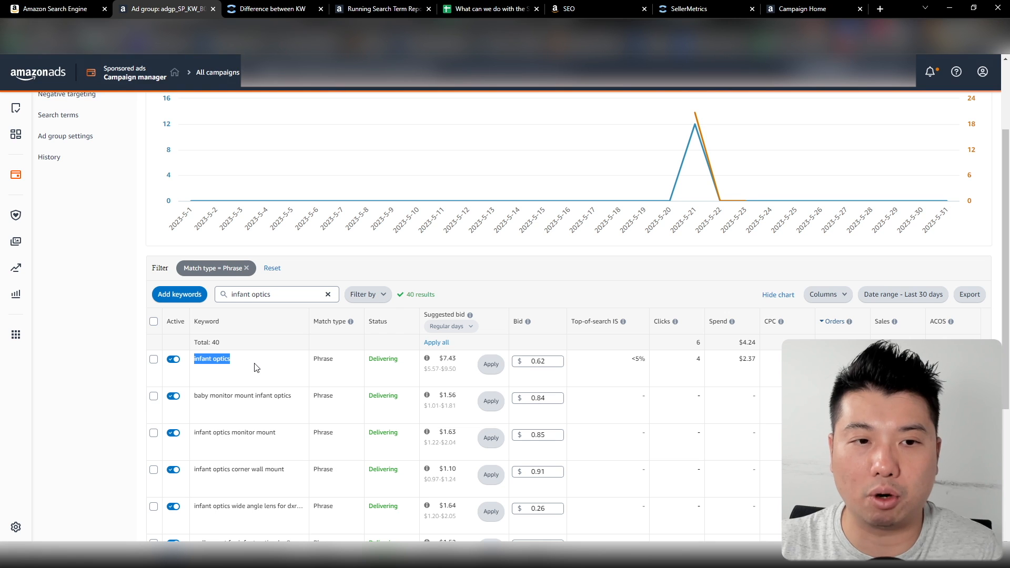
click(49, 9)
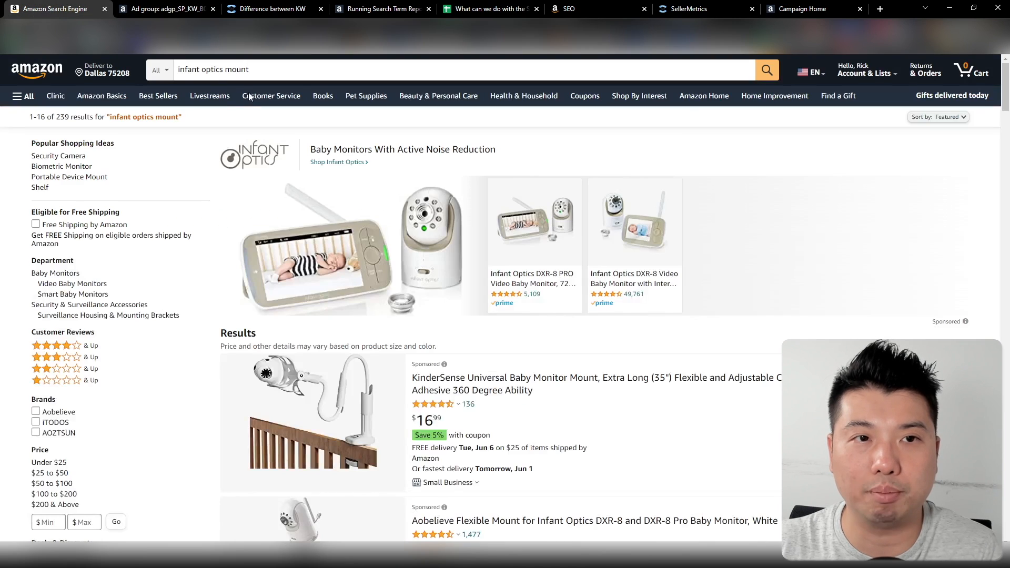
click(225, 73)
click(225, 73)
click(271, 66)
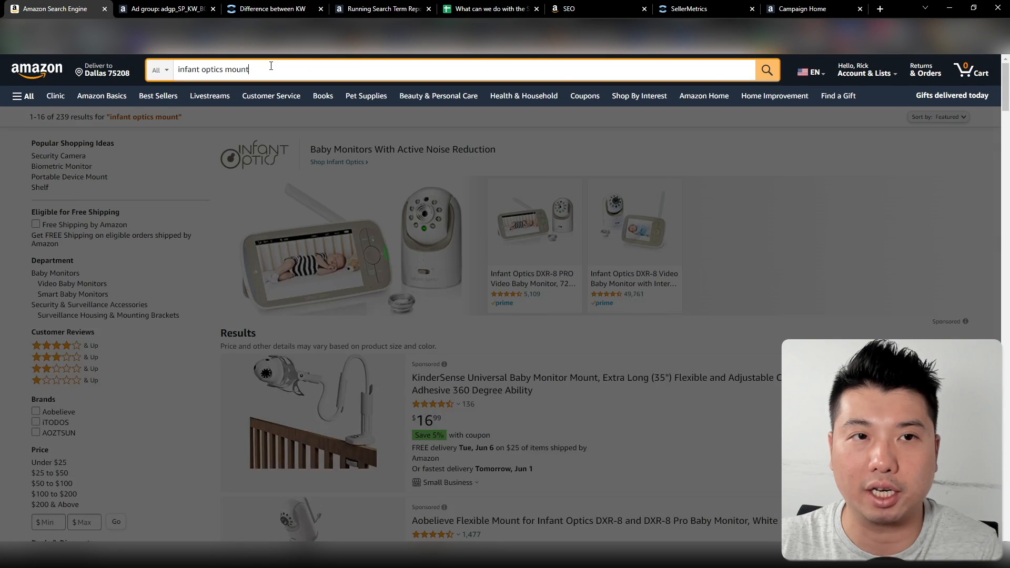
Switch to the Amazon Ads ad group and highlight the Phrase match type and name of the "infant optics" keyword
click(153, 9)
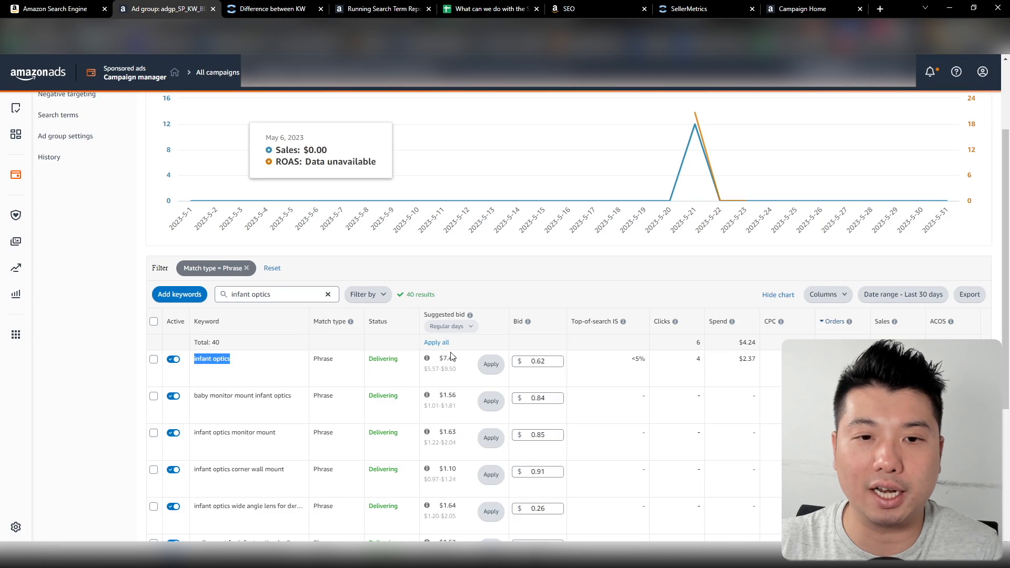
drag(334, 362, 314, 362)
click(333, 360)
drag(236, 361, 190, 361)
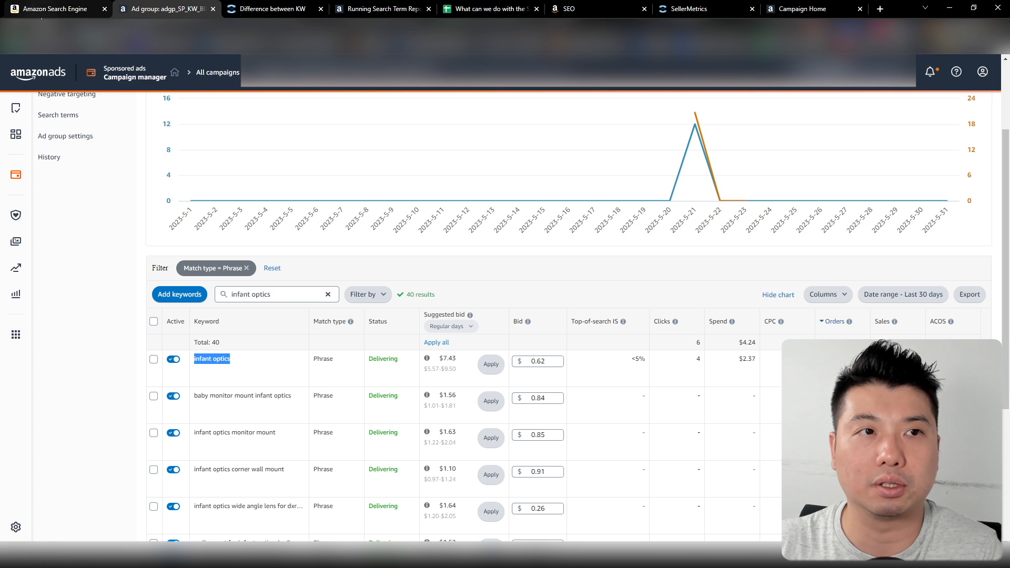
Review the "infant optics mount" shopping results, return to the ad group, and clear the highlighted keyword
click(56, 8)
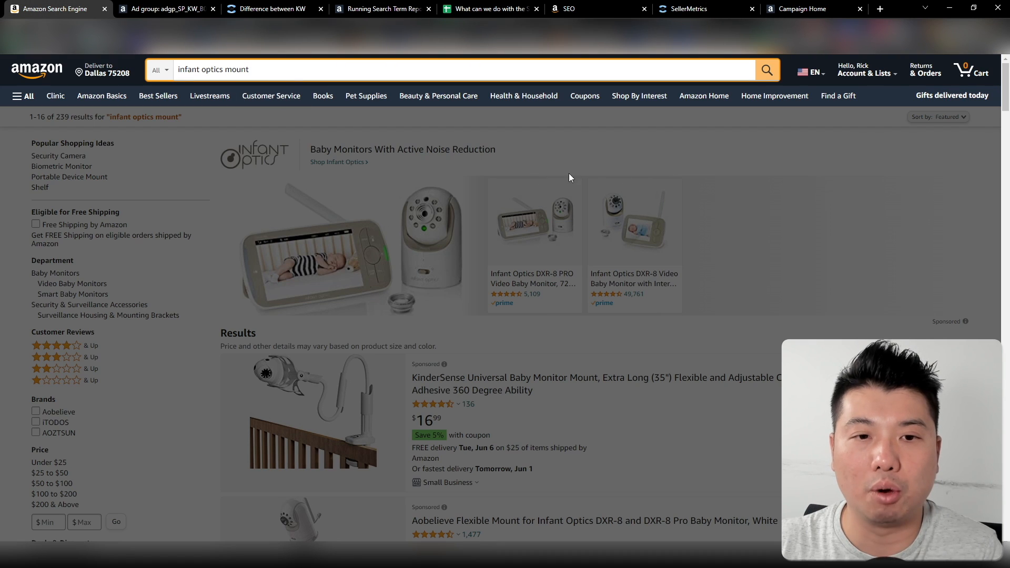
click(163, 8)
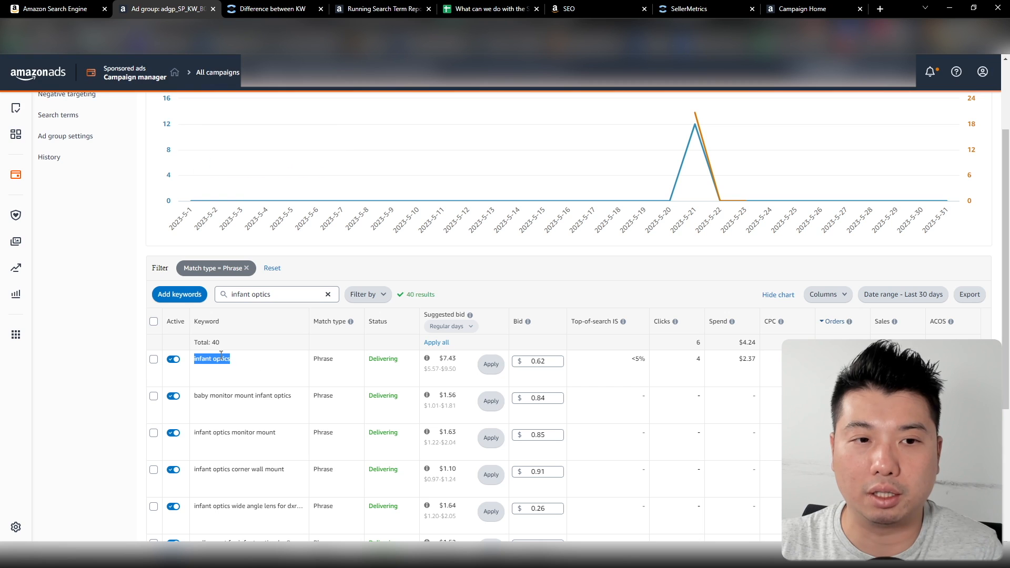
click(318, 391)
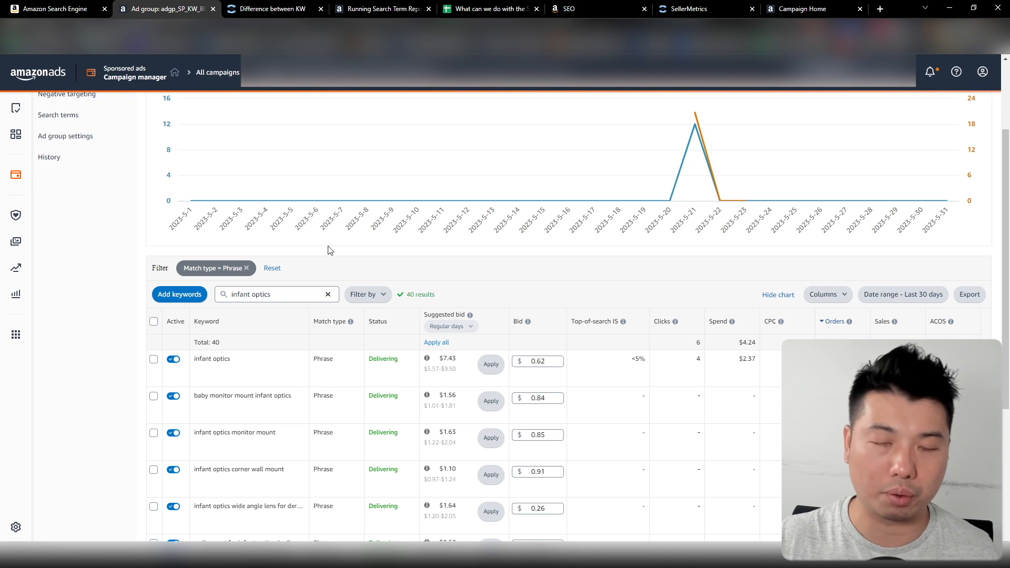
Switch to the article on keywords versus search terms and read its broad, phrase and exact match table
mouse_move(365, 122)
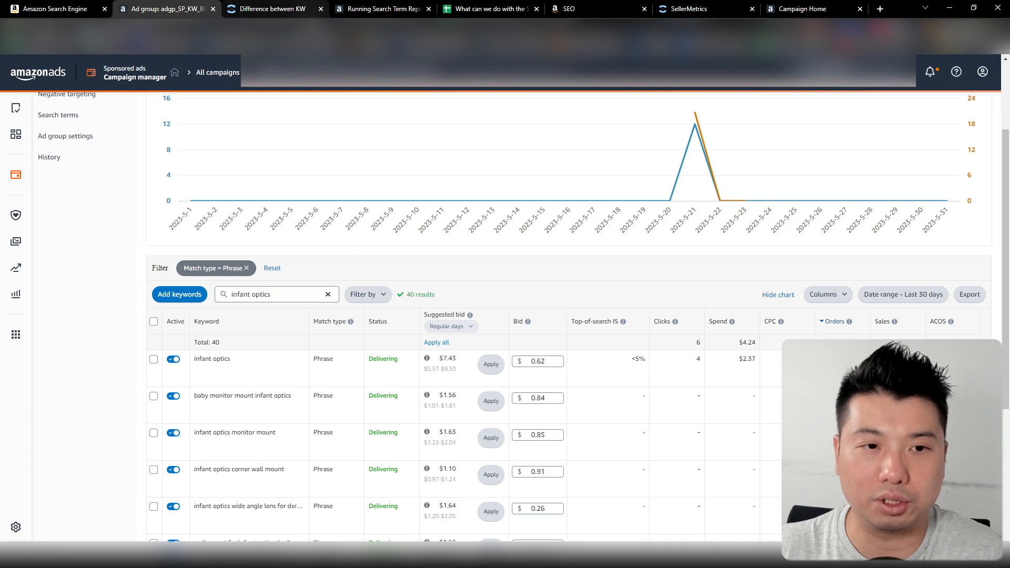
click(311, 16)
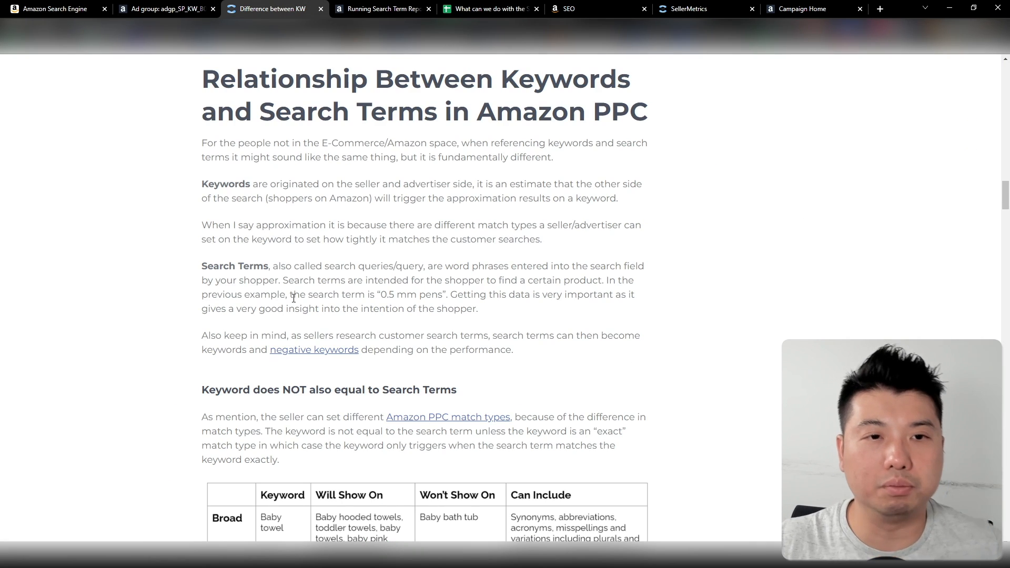
scroll(293, 298, down, 5)
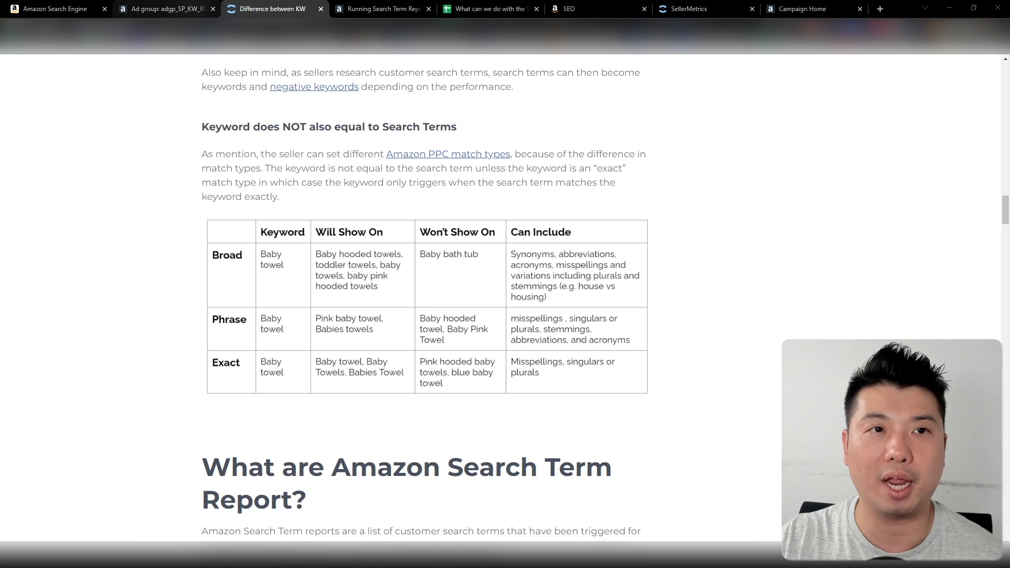
Switch to Amazon Seller Central and locate Campaign Manager among the Advertising options
click(163, 9)
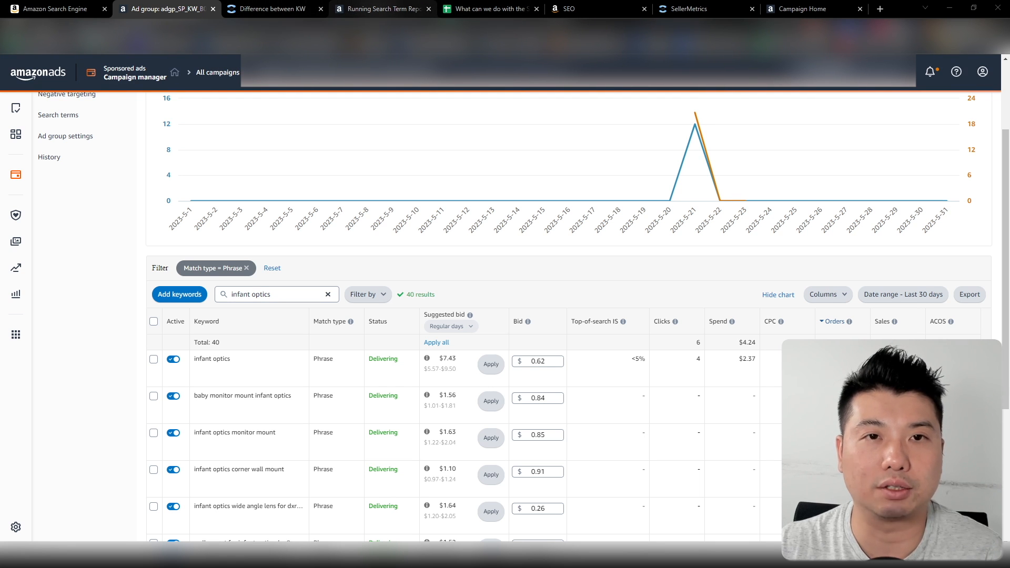
click(380, 10)
click(579, 9)
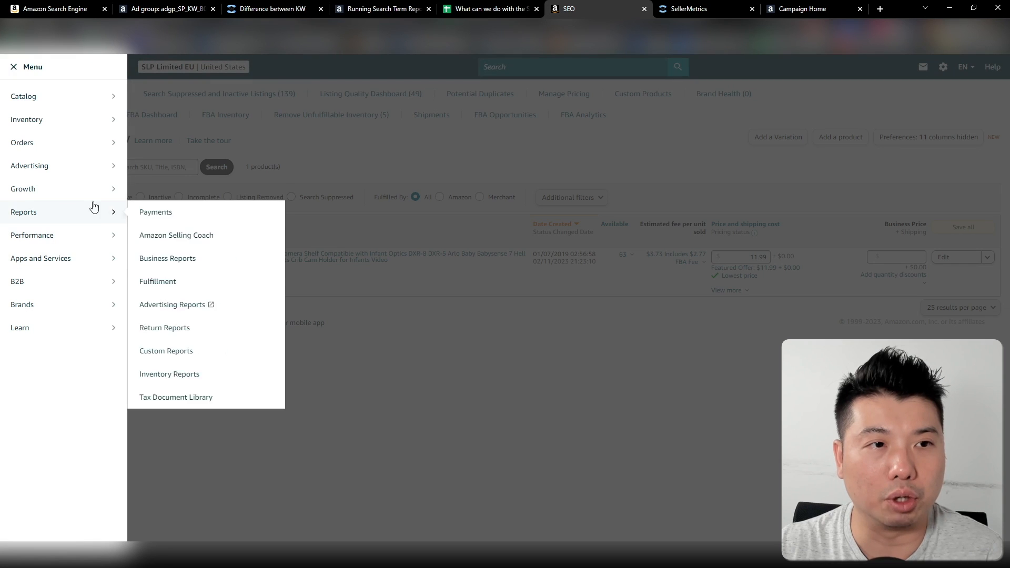
mouse_move(73, 191)
mouse_move(83, 169)
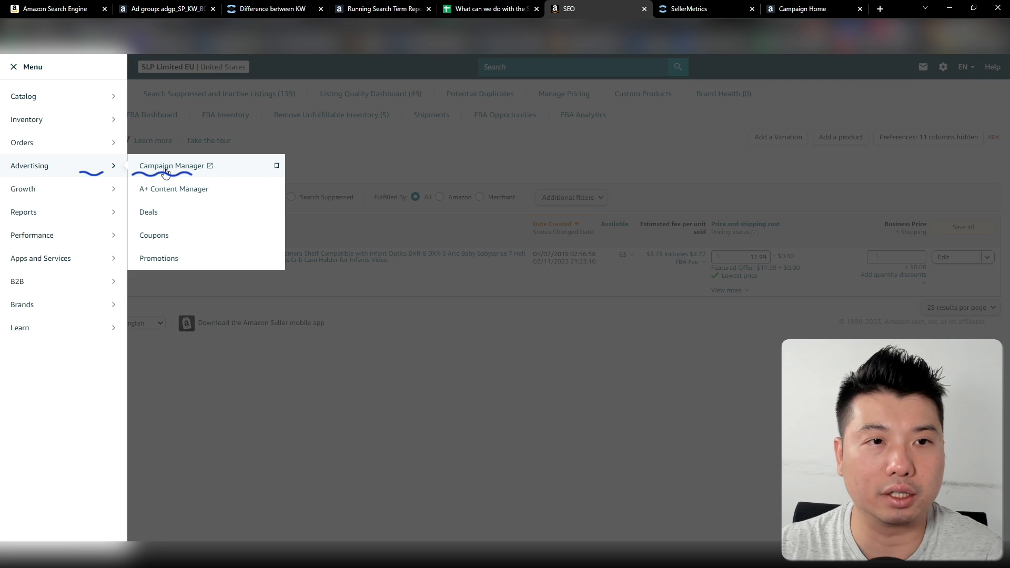
Switch to Amazon Ads Campaign Manager, go to Sponsored ads reports, and start a new report
click(374, 9)
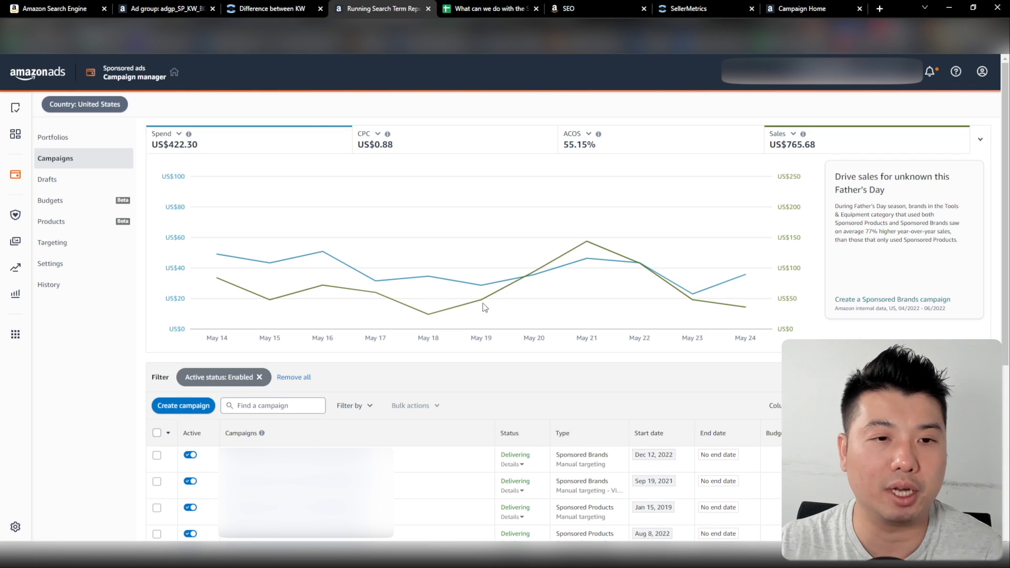
mouse_move(361, 189)
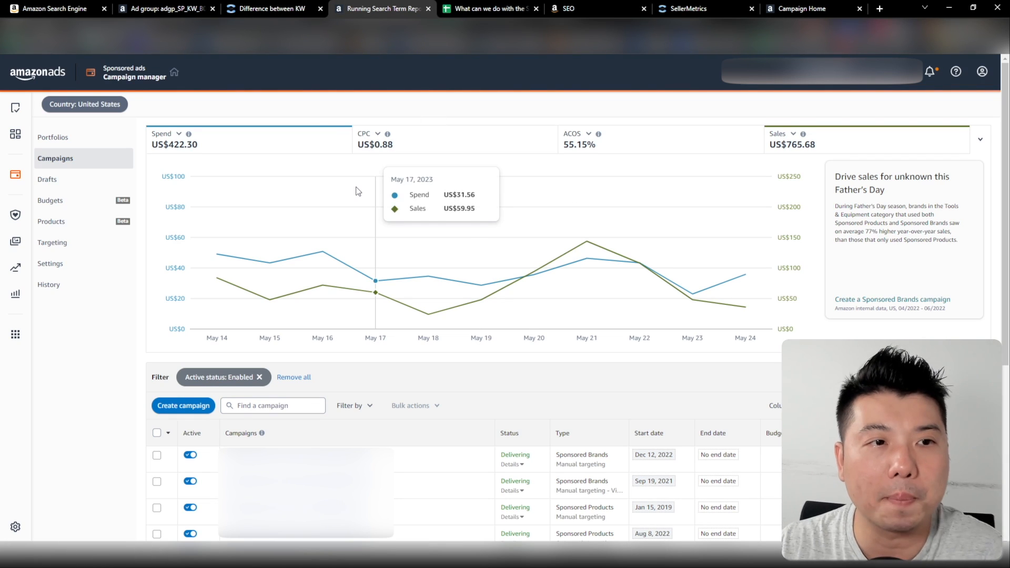
click(16, 293)
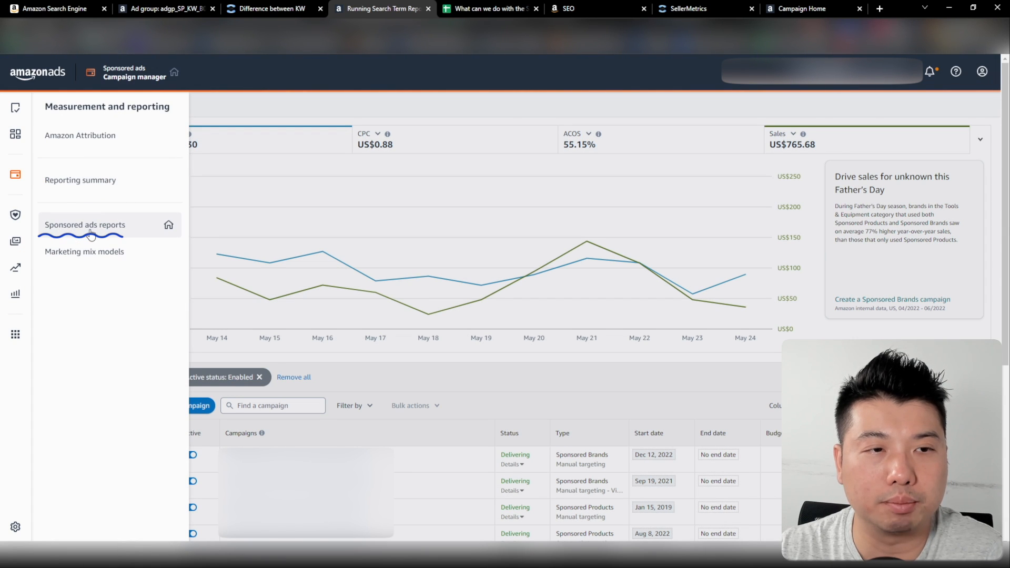
click(102, 232)
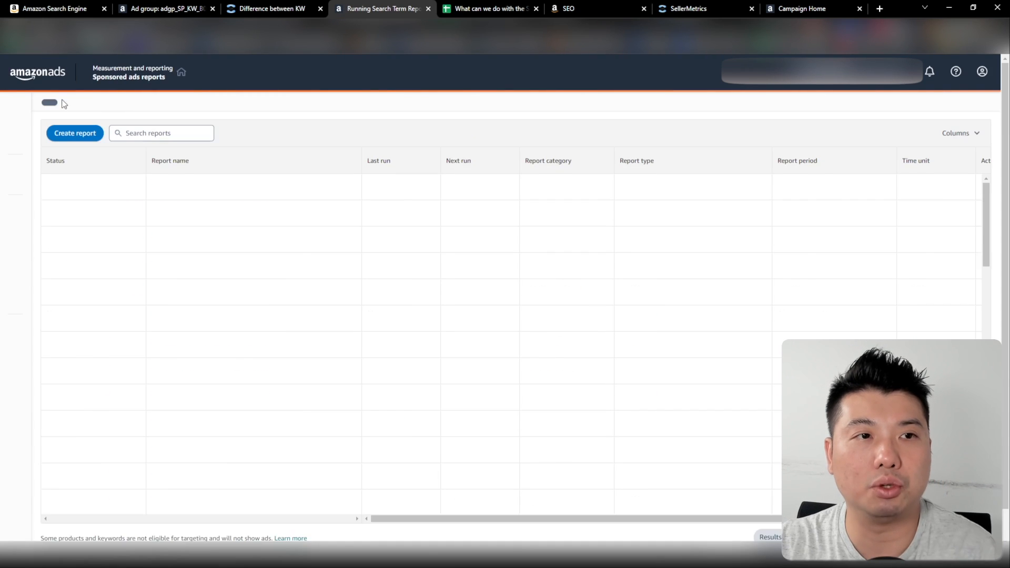
click(75, 134)
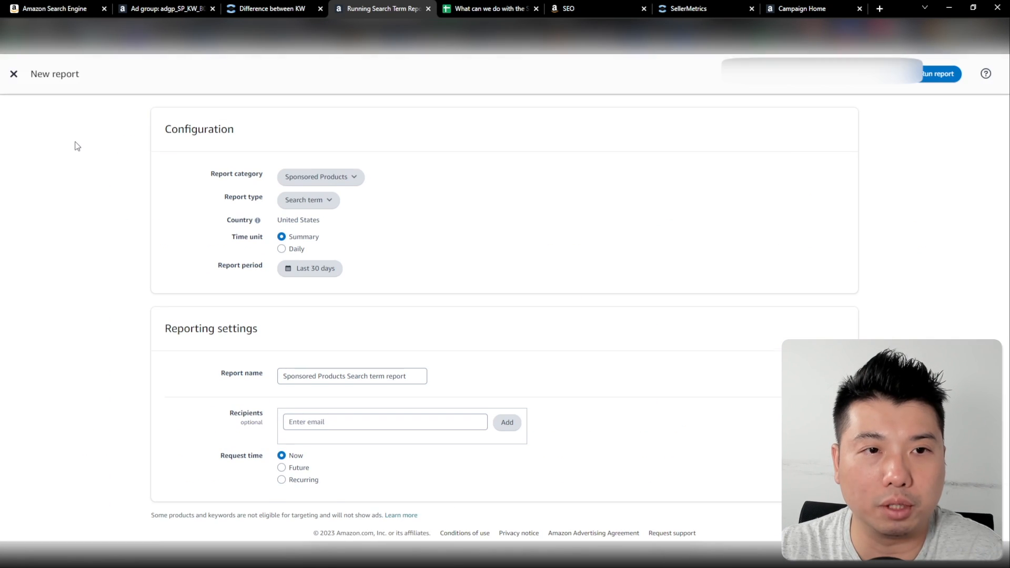
Examine the available report categories and report types, keeping Sponsored Products and Search term selected
click(331, 182)
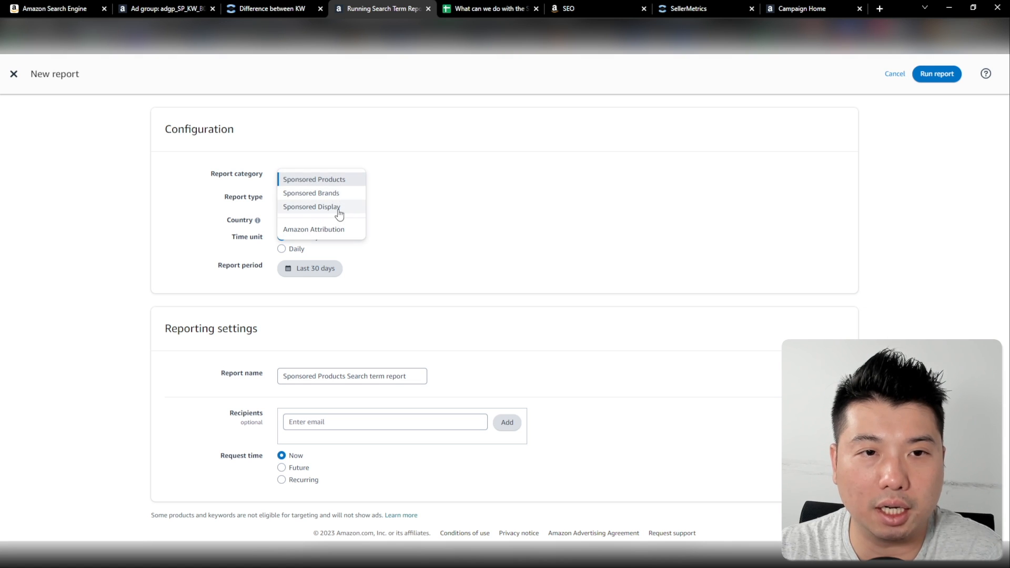
click(361, 161)
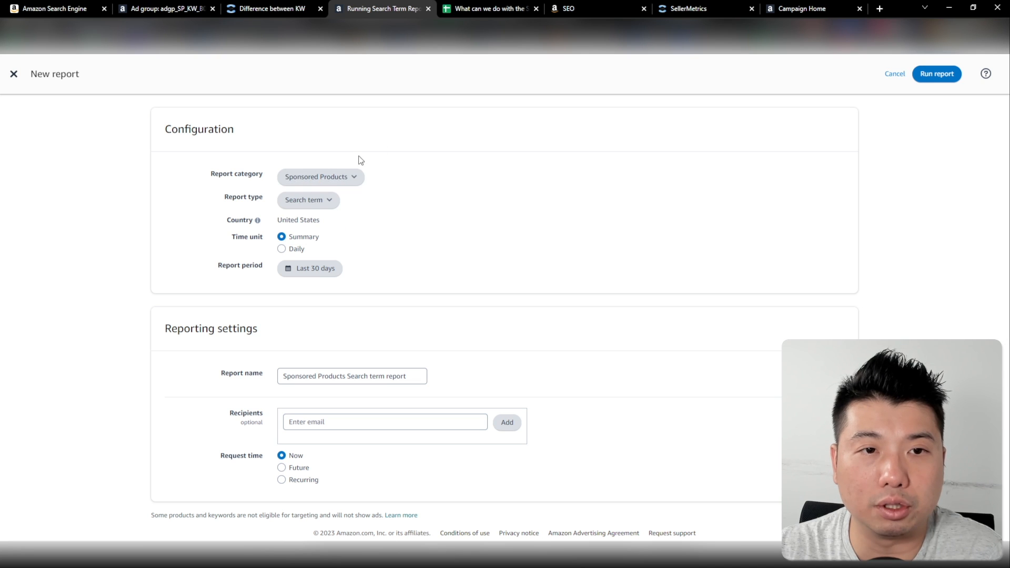
click(334, 182)
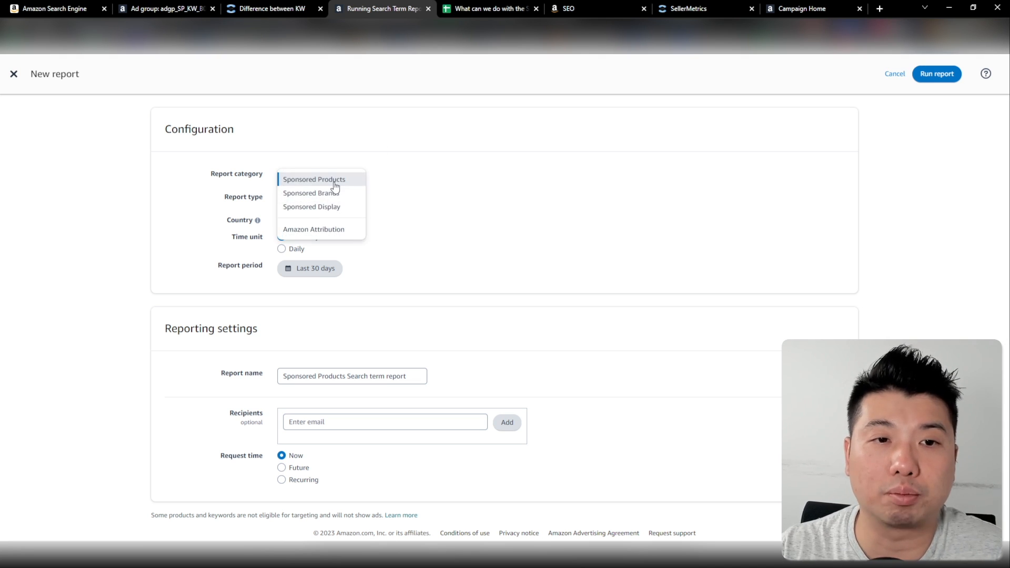
click(451, 185)
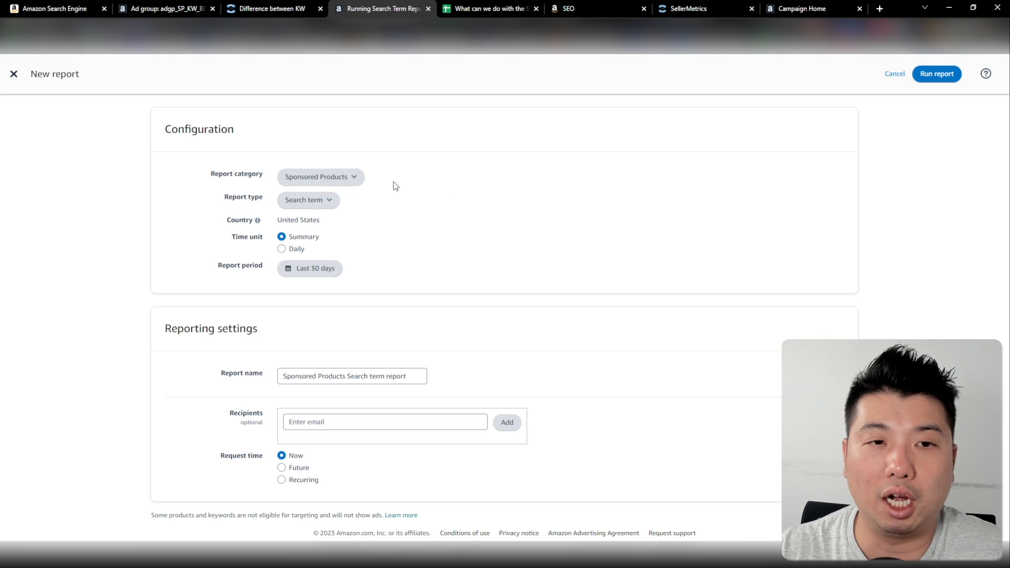
click(337, 177)
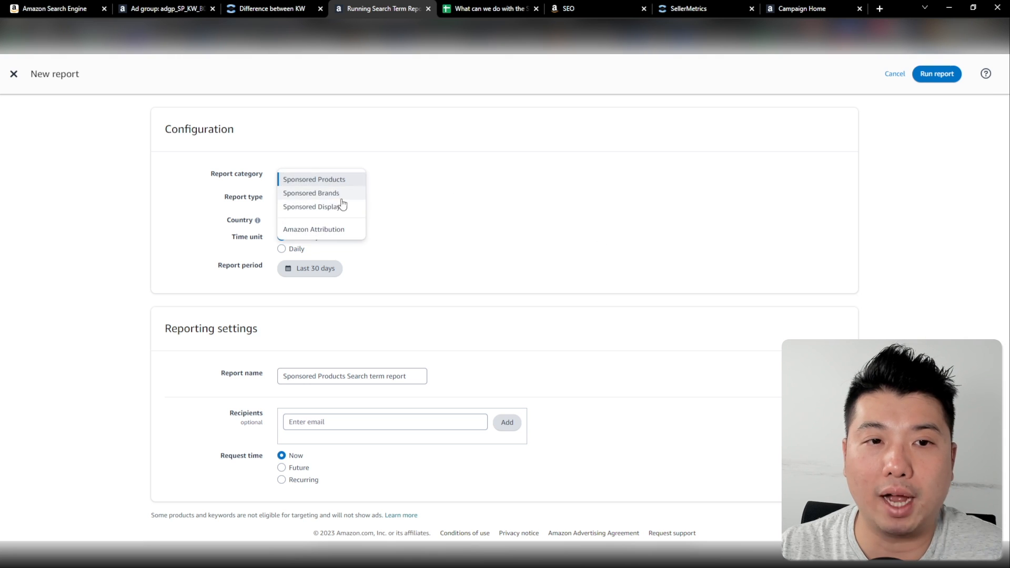
click(475, 187)
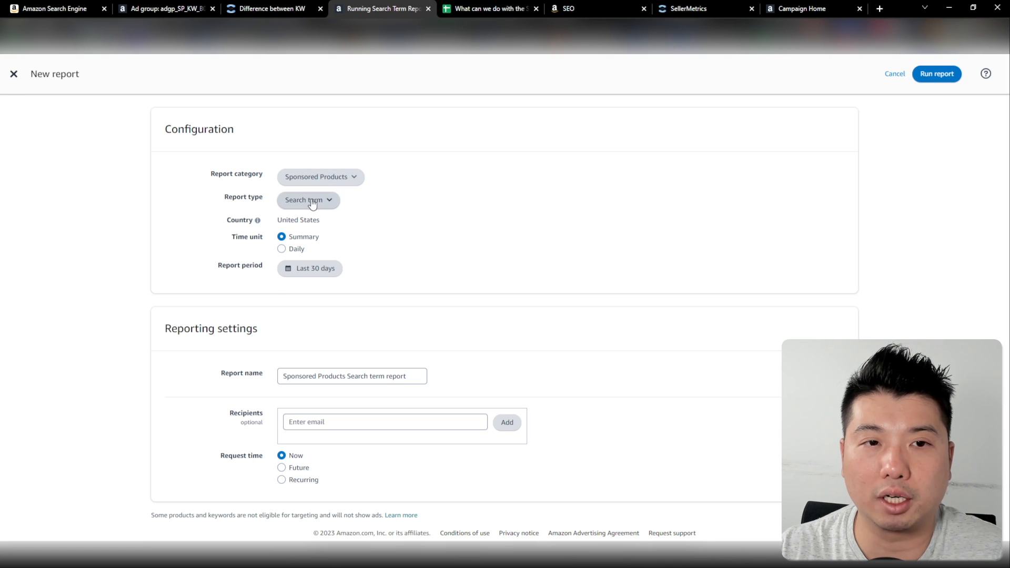
click(312, 201)
click(322, 206)
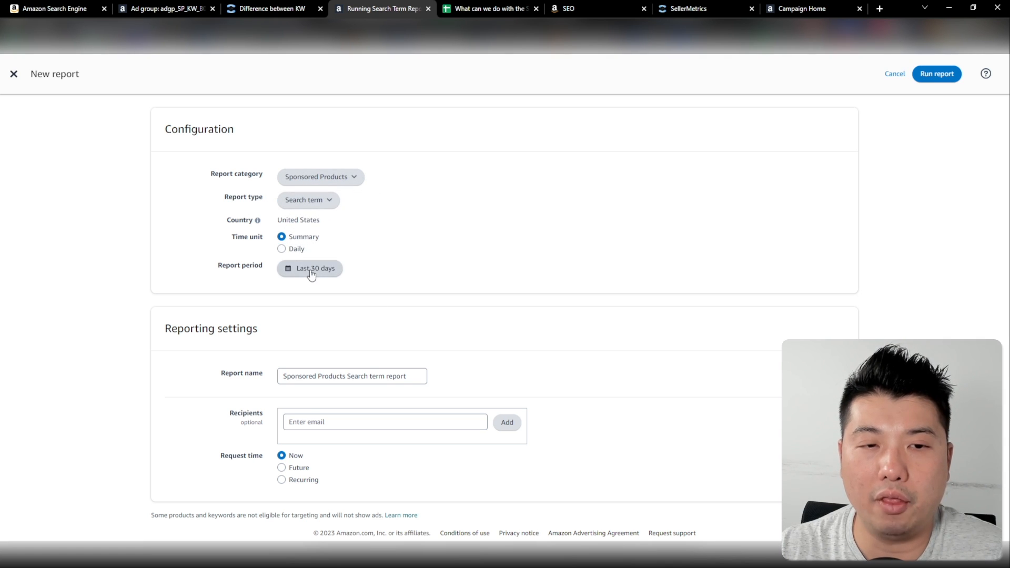
Browse the report period calendar across months to examine which start and end dates are available
click(310, 270)
click(377, 297)
click(376, 297)
click(397, 403)
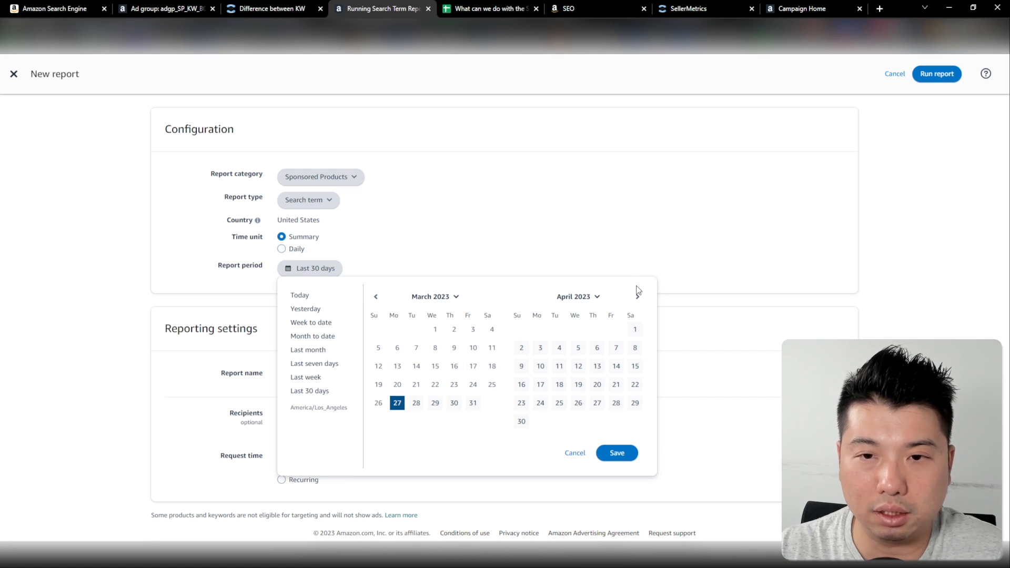
click(638, 297)
click(638, 298)
click(638, 297)
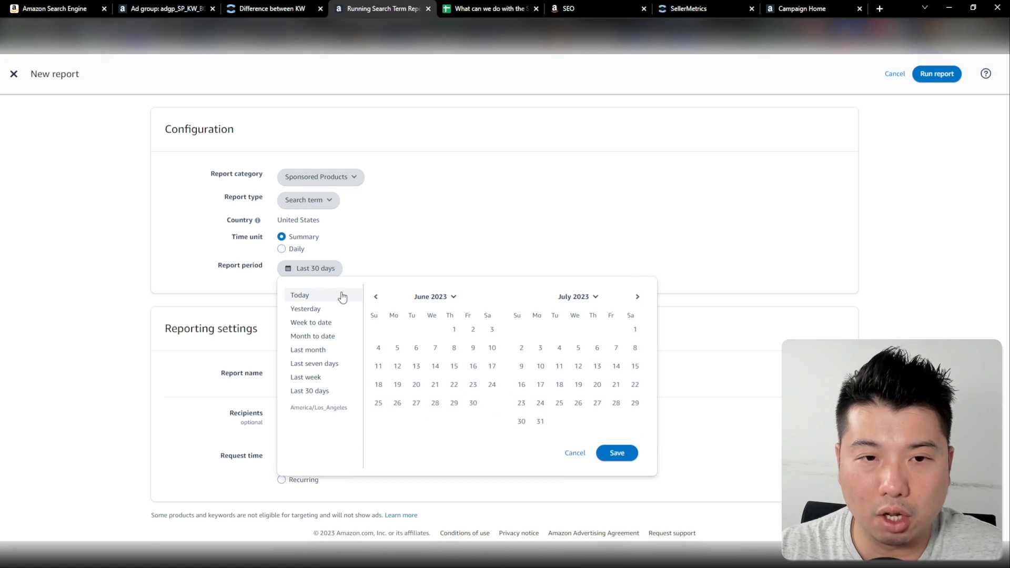
click(376, 298)
click(376, 298)
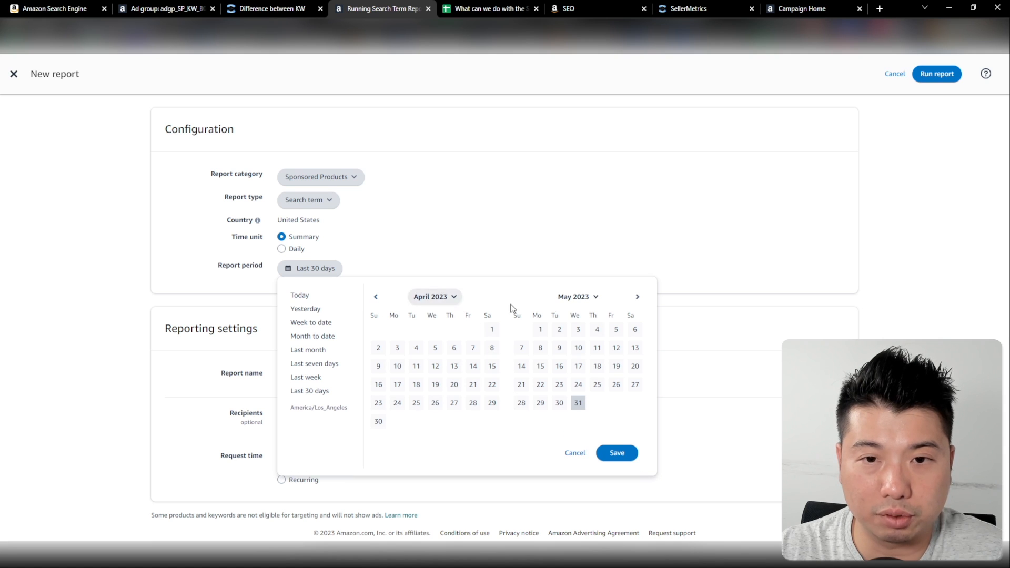
click(638, 298)
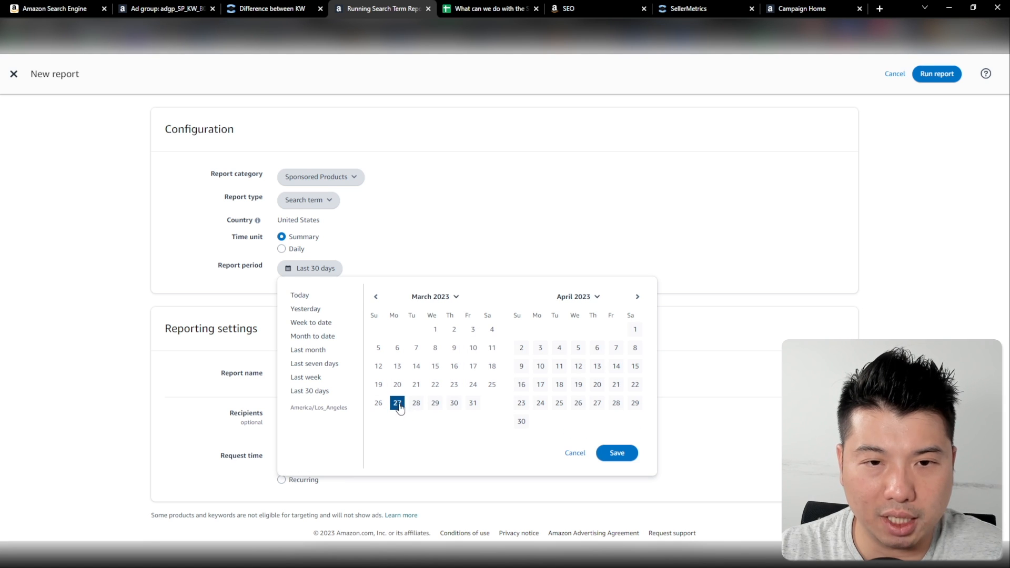
click(638, 297)
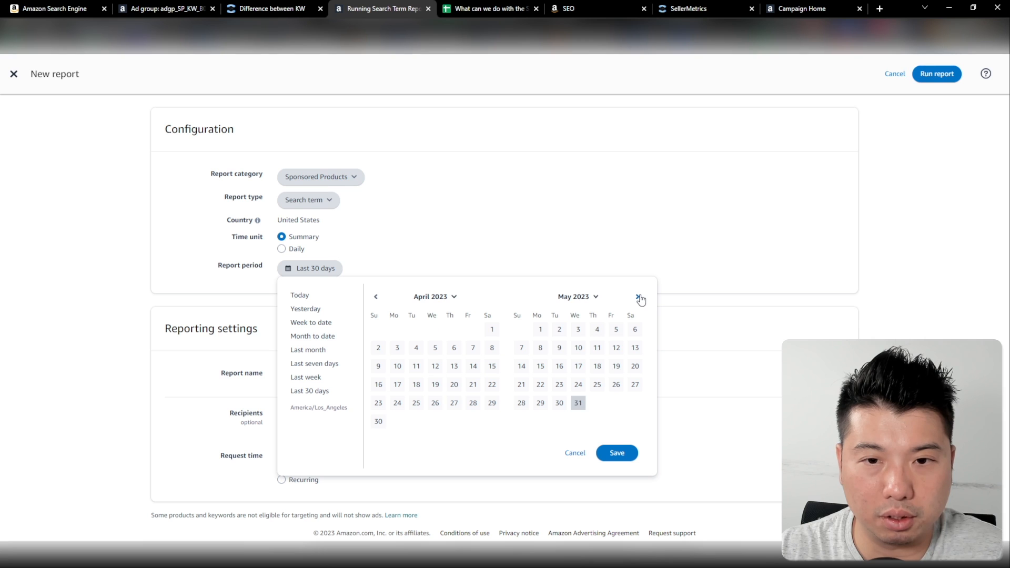
Set the report period to March 27, 2023 through May 31, 2023 and save it
click(578, 405)
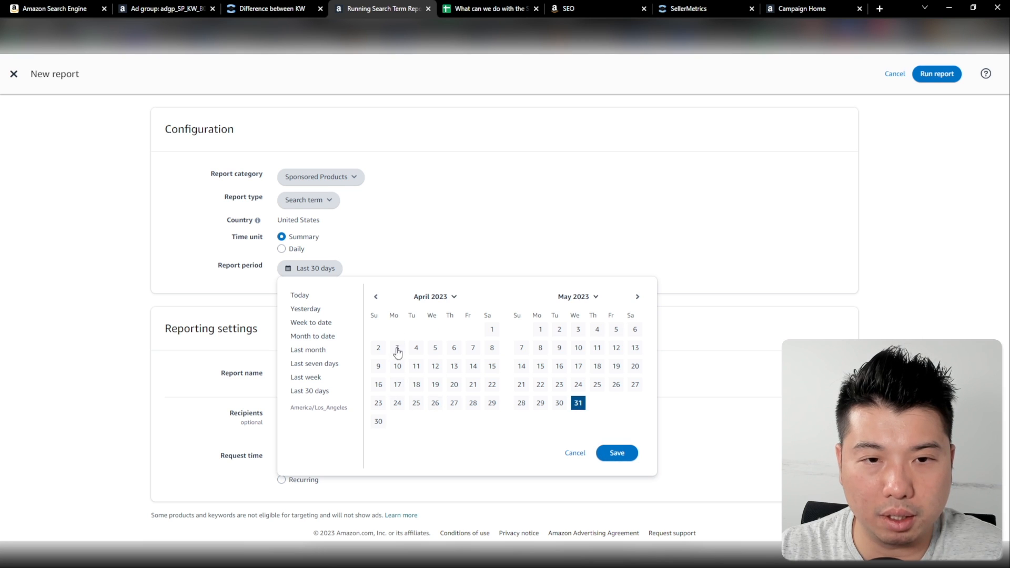
click(375, 297)
click(376, 297)
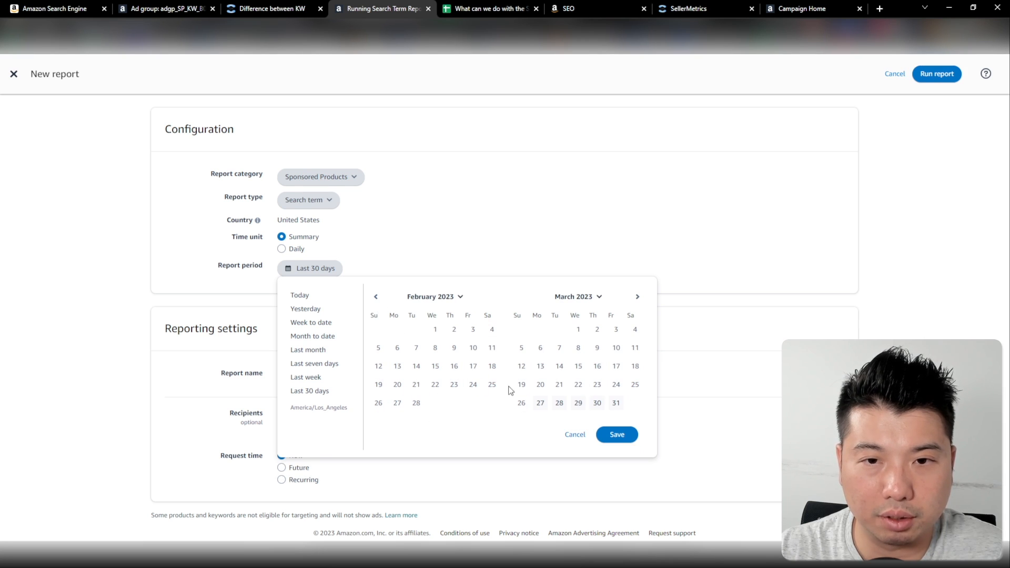
click(540, 403)
click(638, 298)
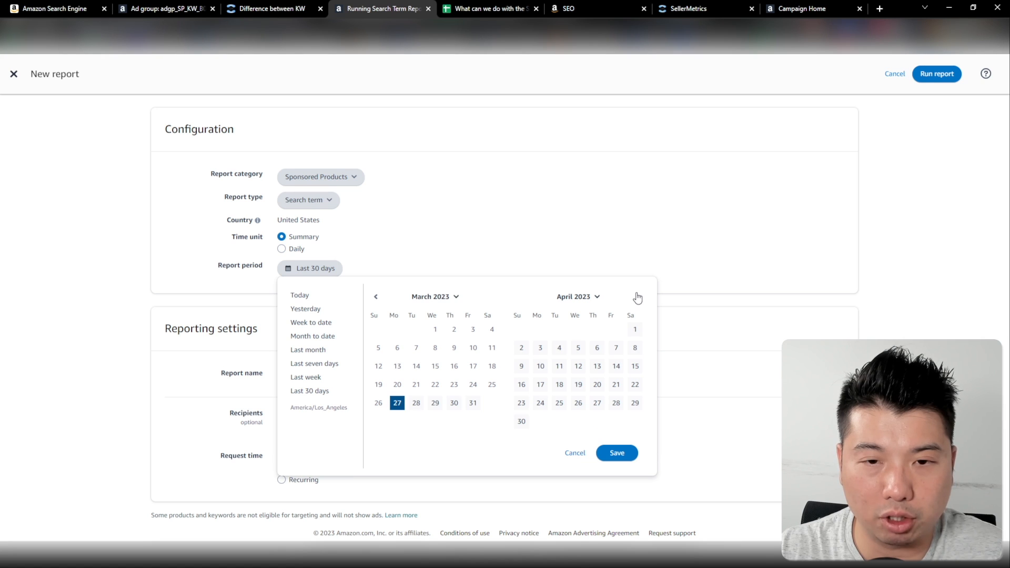
click(638, 297)
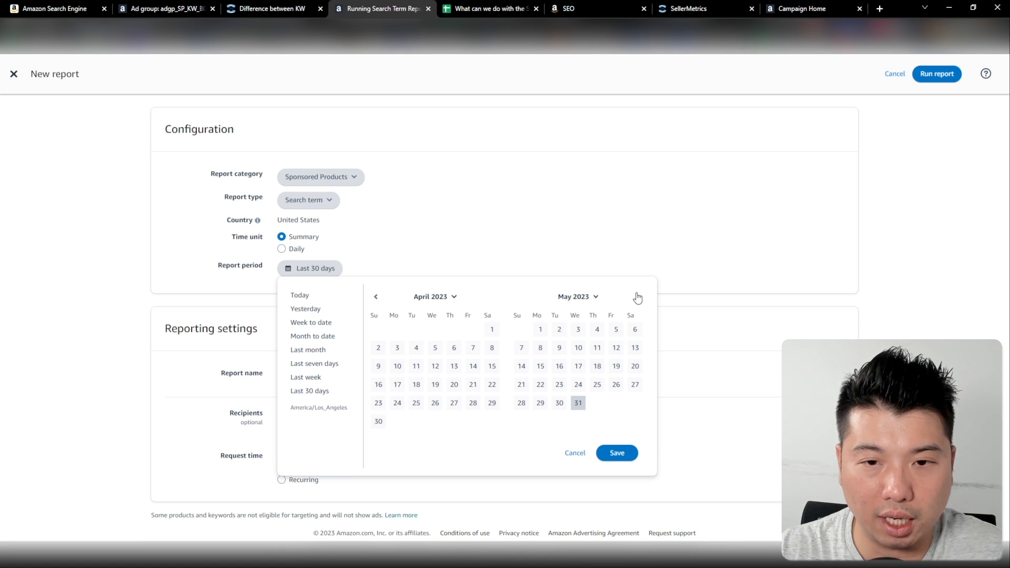
click(581, 405)
click(617, 453)
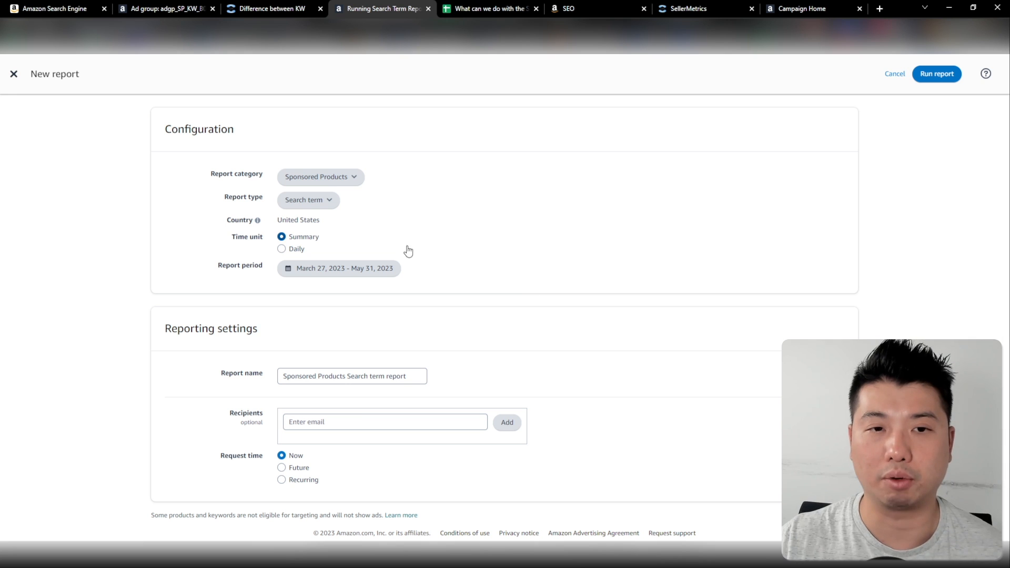
Recheck the saved report period and run the Sponsored Products Search term report
click(389, 268)
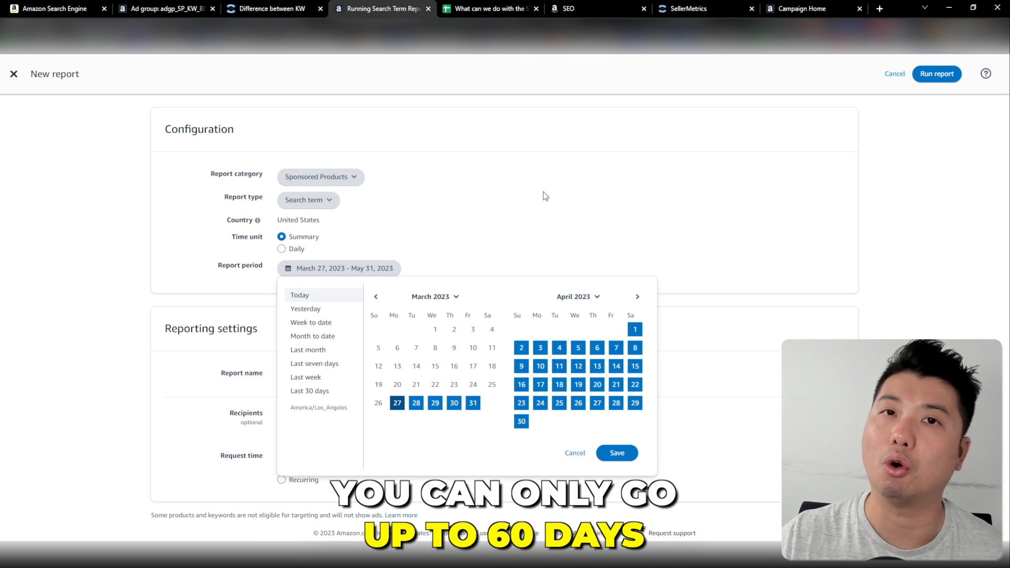
click(602, 451)
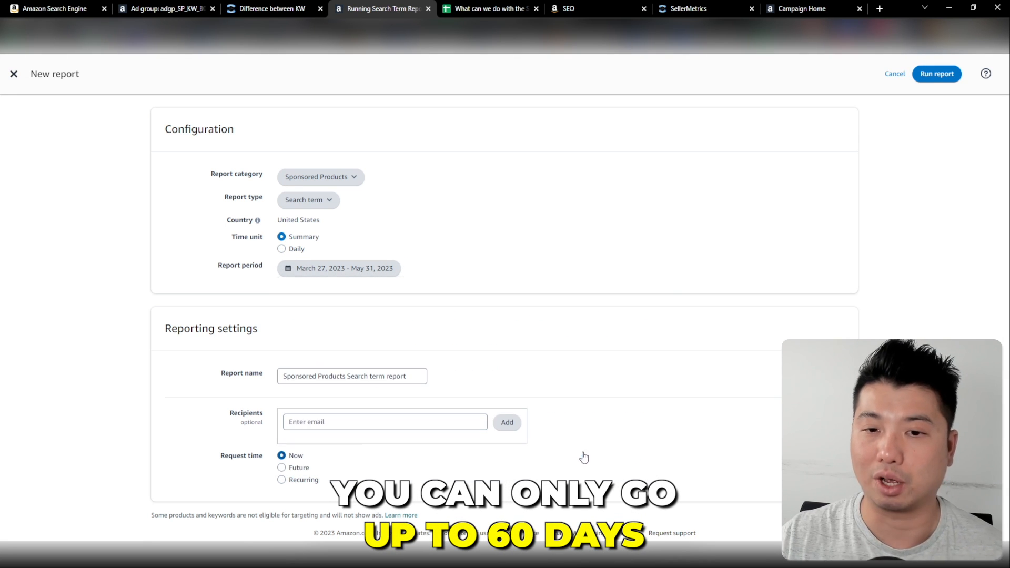
click(945, 75)
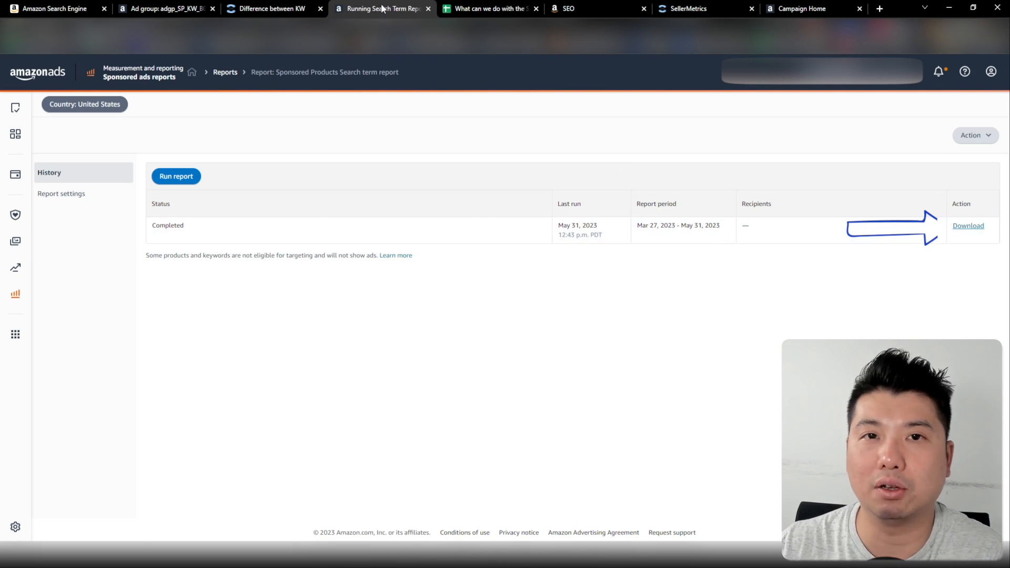
Switch to the search term report in Google Sheets and insert one empty row above the header row
click(469, 8)
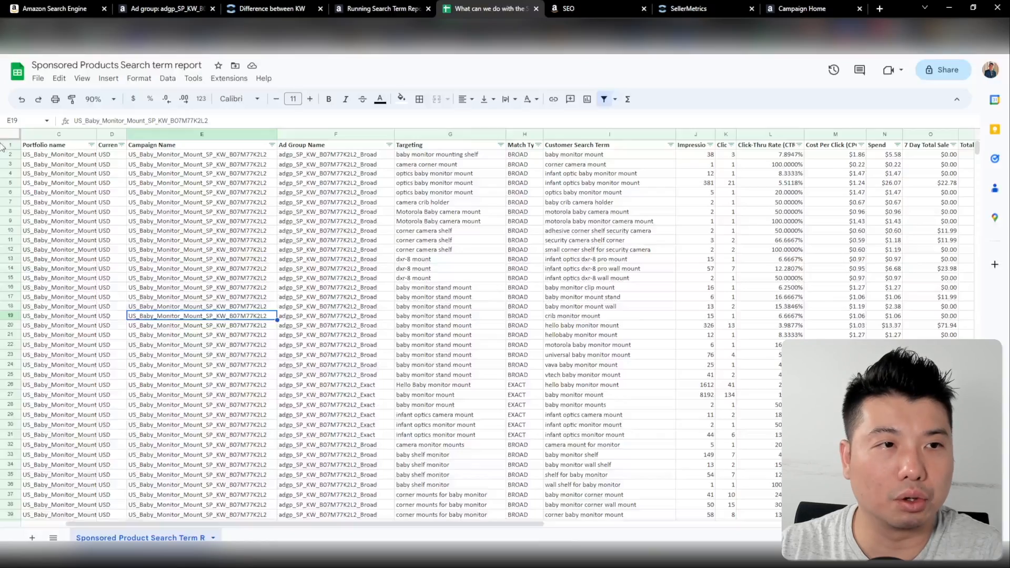
click(10, 145)
right_click(9, 145)
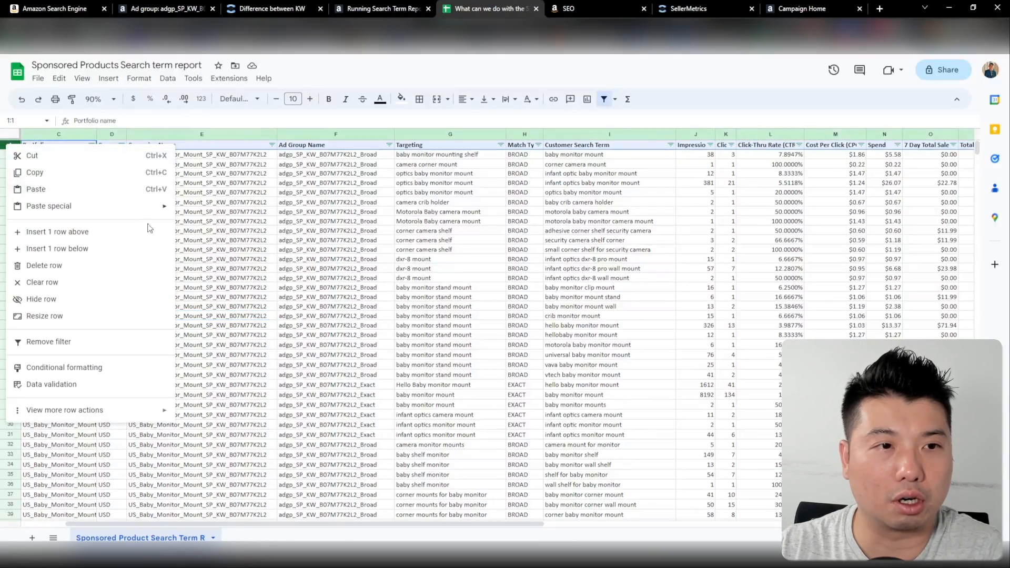
click(94, 232)
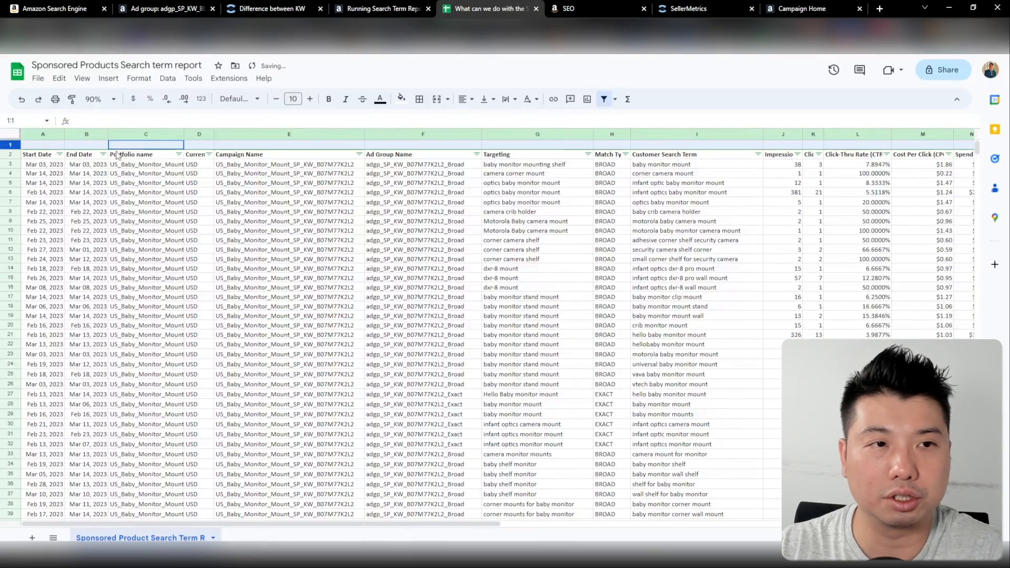
In J1 above the Impressions column, enter a SUBTOTAL formula with function code 9 over J3:J345
scroll(441, 533, right, 5)
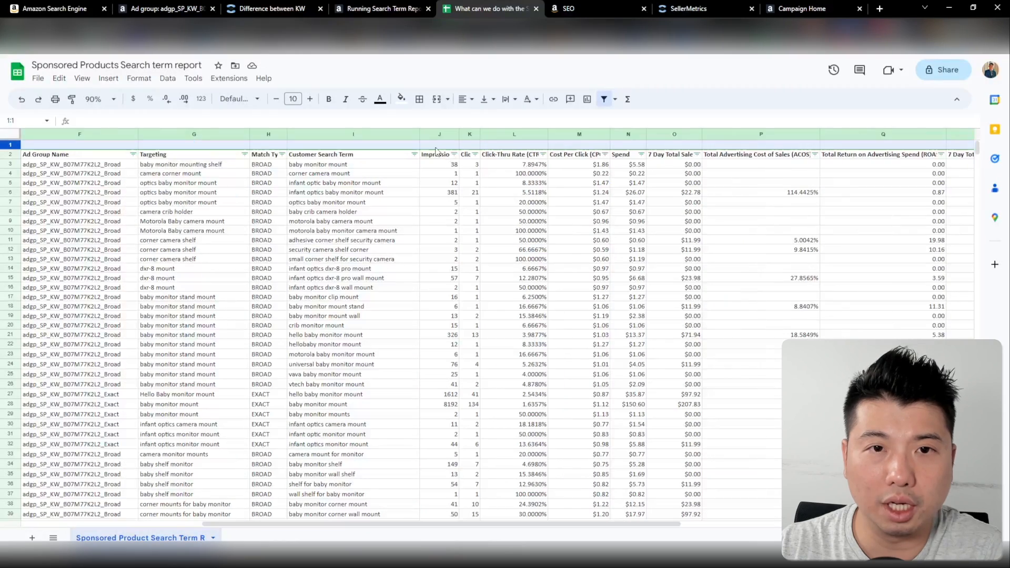
click(439, 145)
text(=)
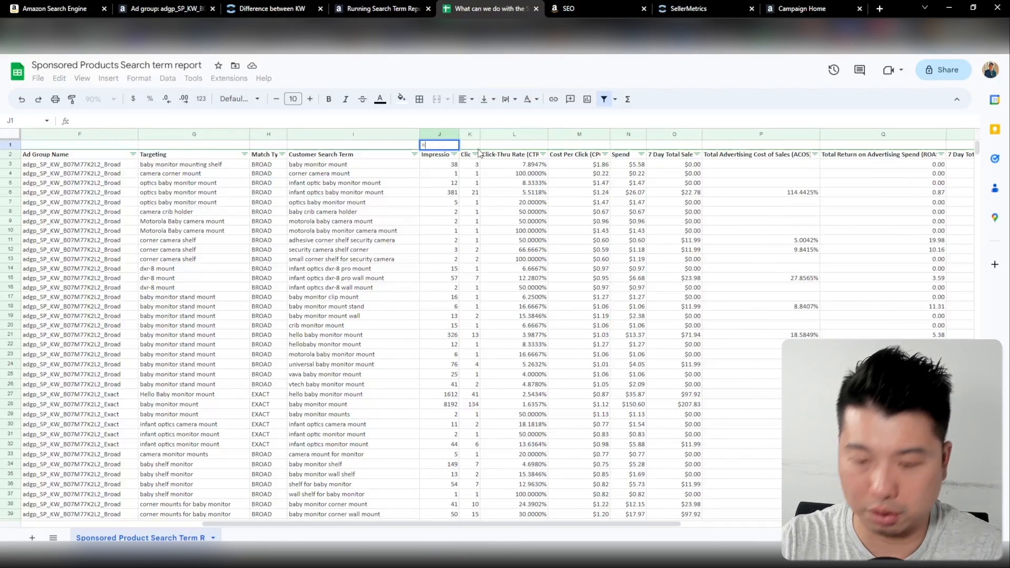
text(SUBt)
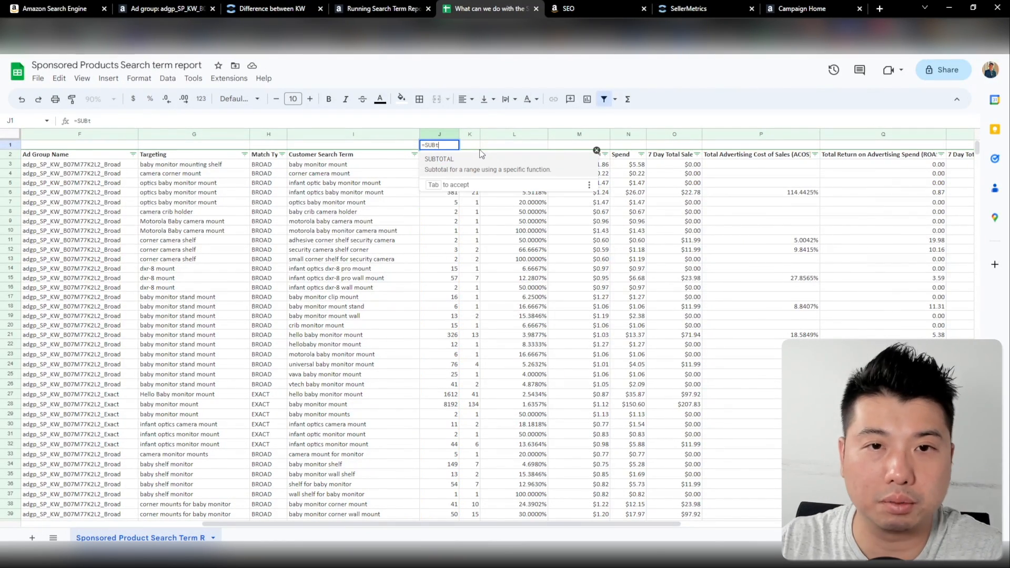
click(471, 160)
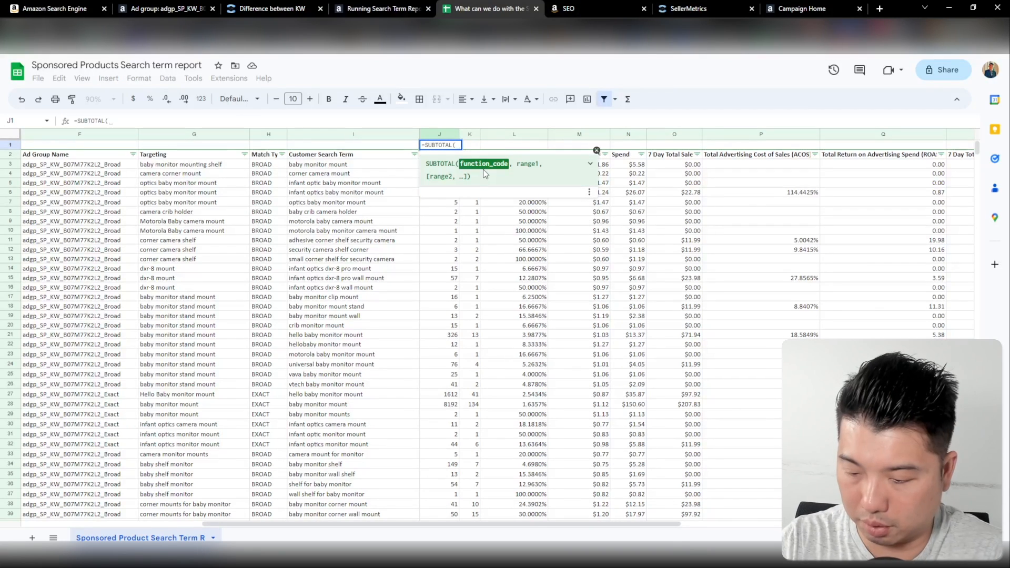
text(9,)
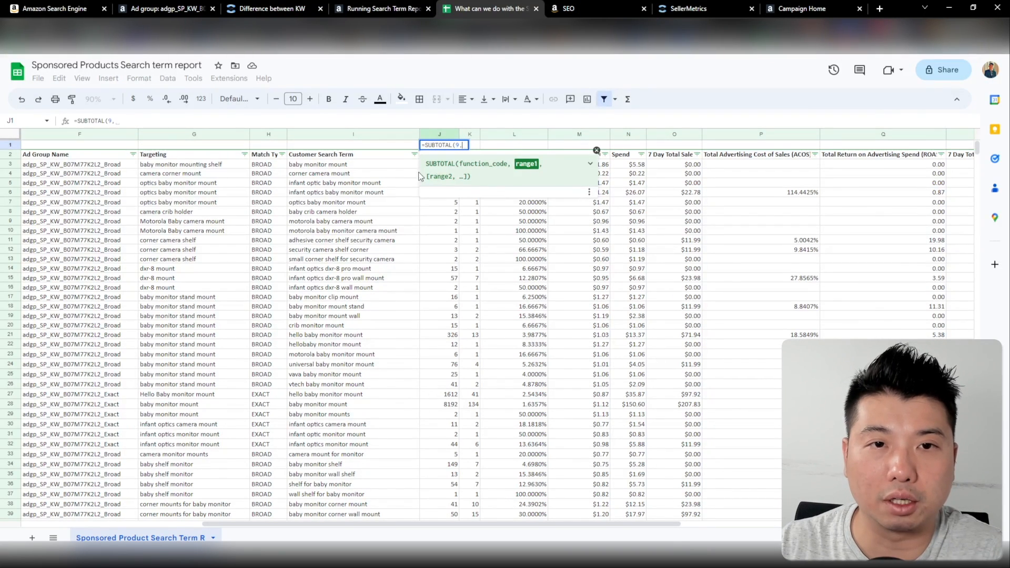
click(452, 165)
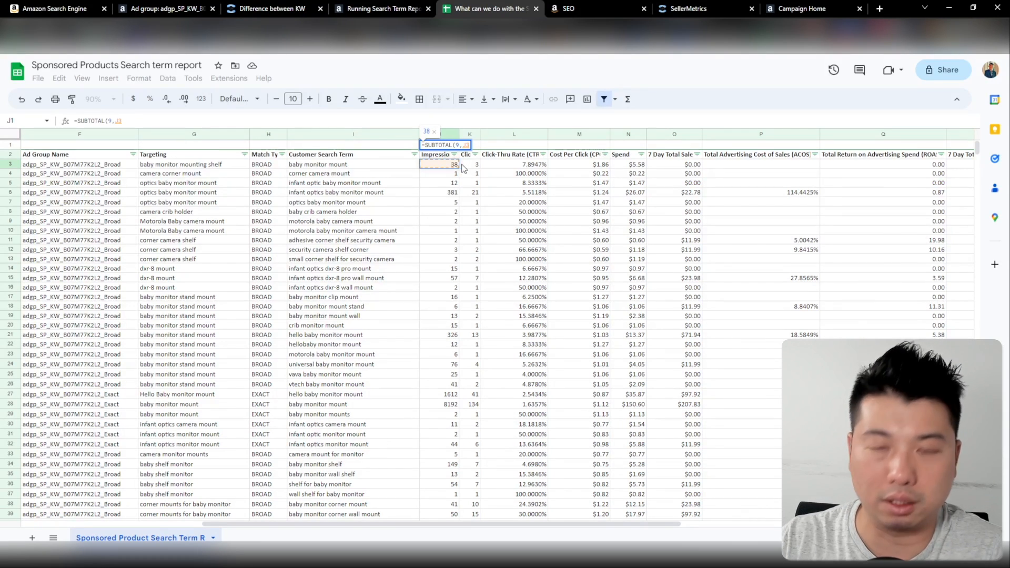
key(ctrl+shift+Down)
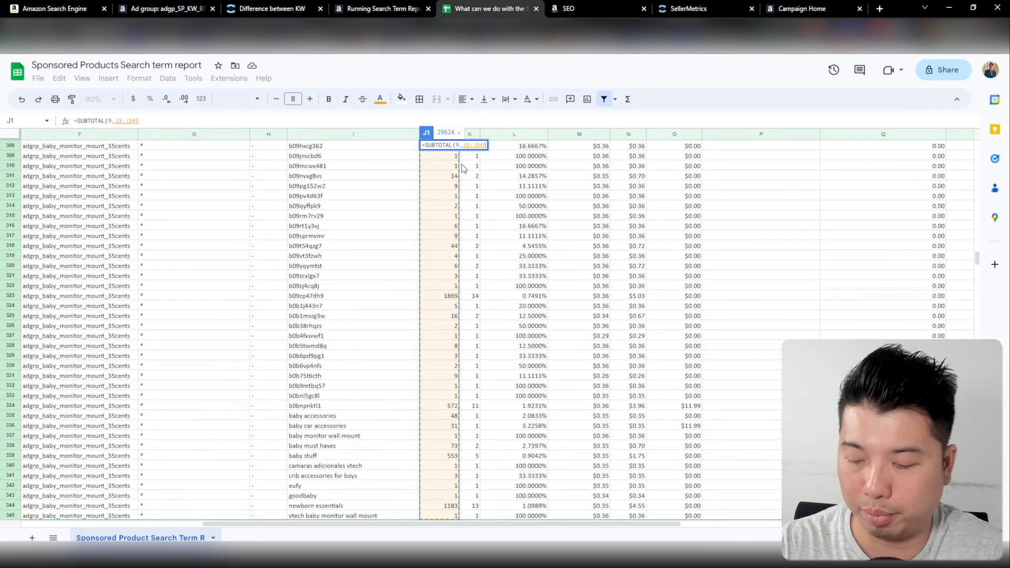
key(Return)
Label cells N1, N2 and N3 above the Spend column as CVR, CTR and ACOS
click(618, 148)
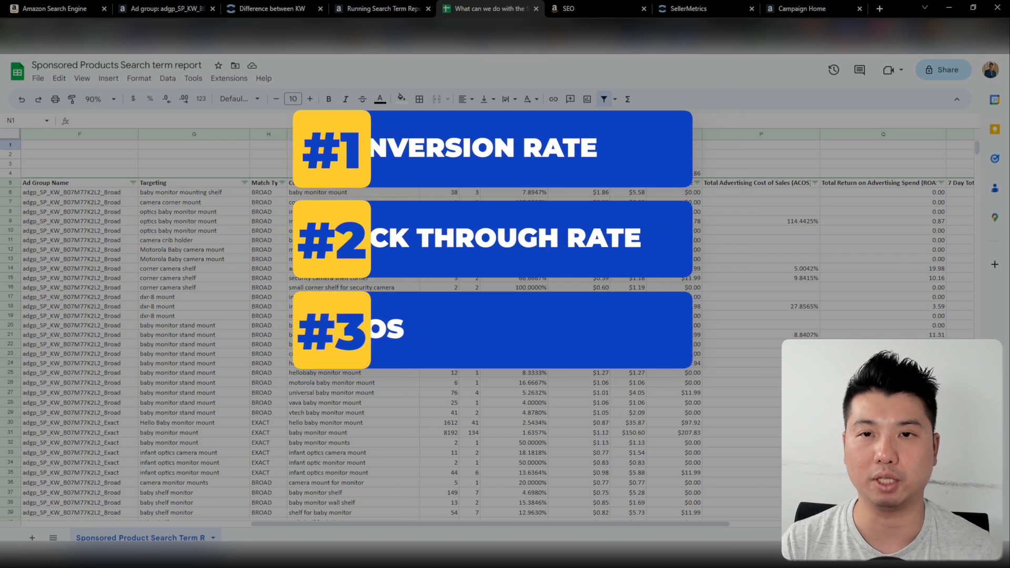
text(CVR)
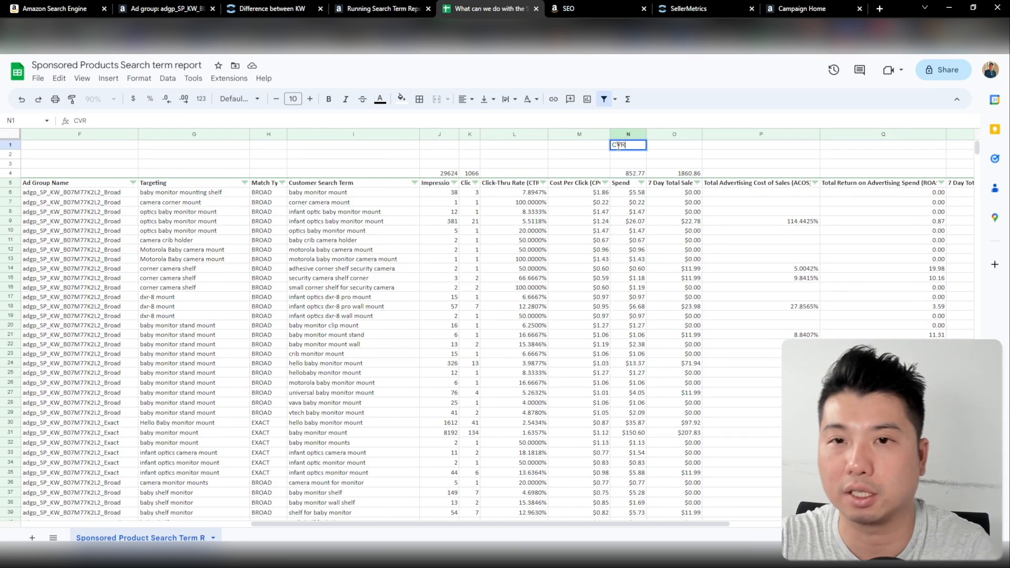
key(Return)
text(CVR)
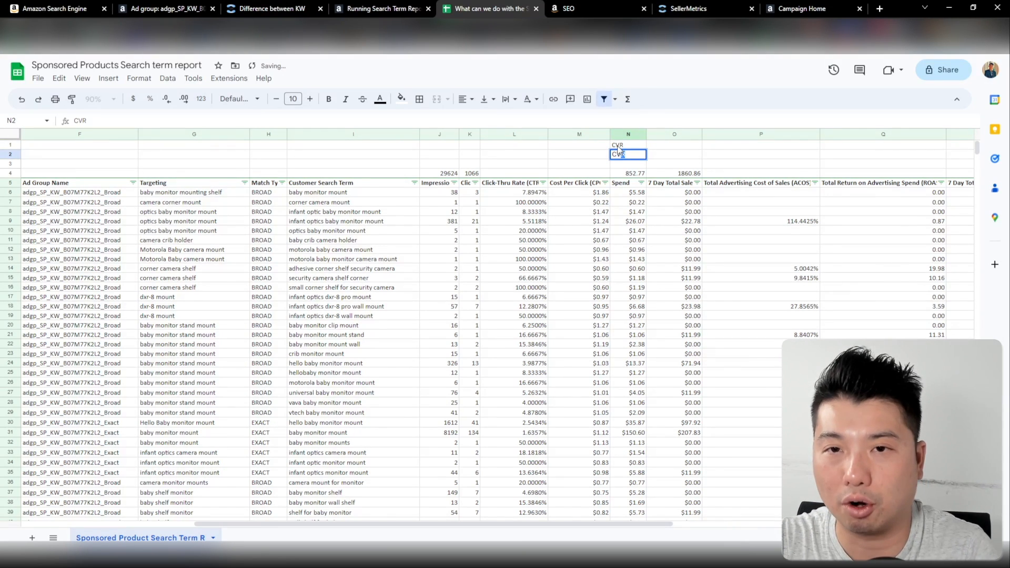
key(BackSpace)
text(TR)
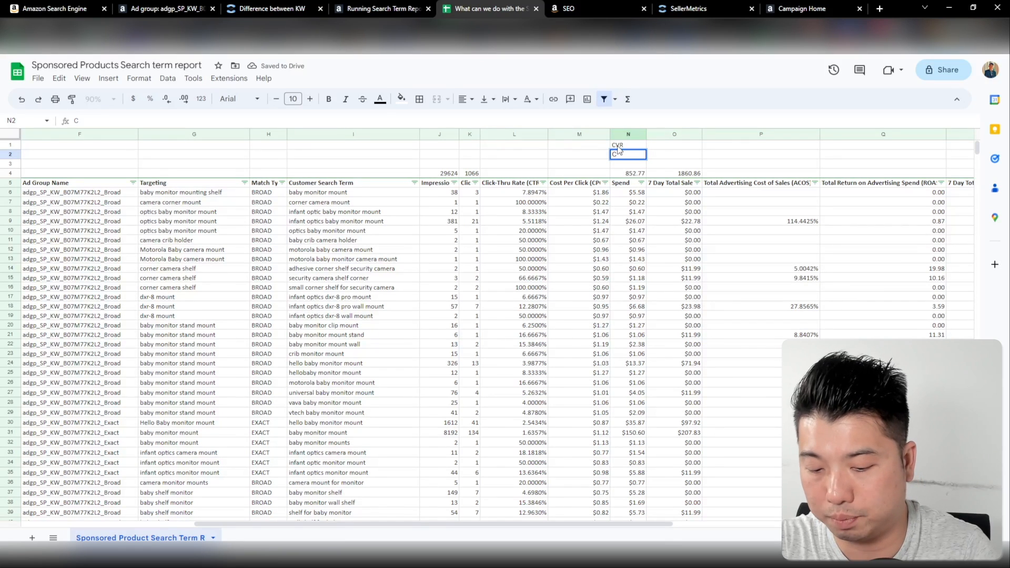
key(Return)
text(A)
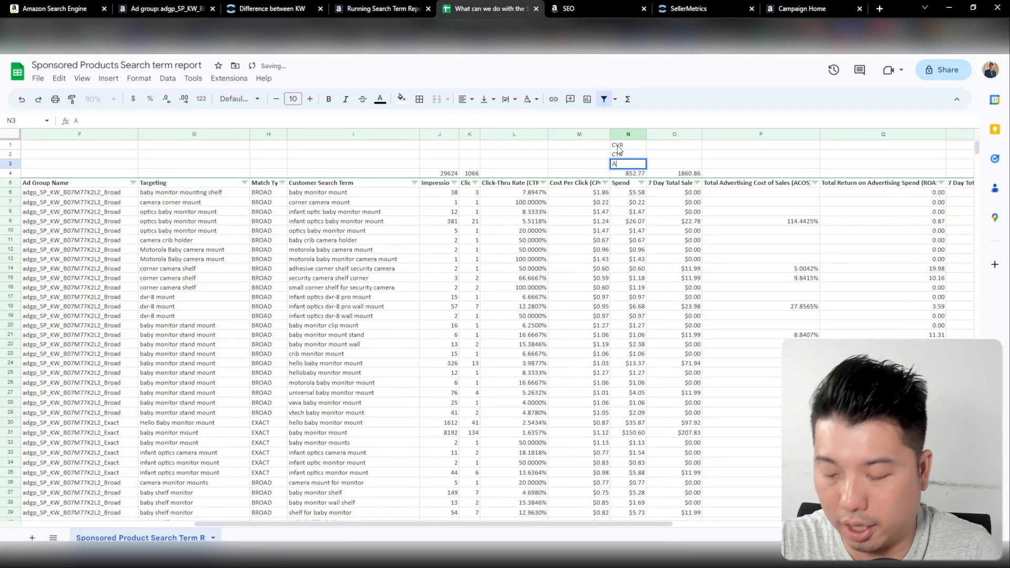
text(COS)
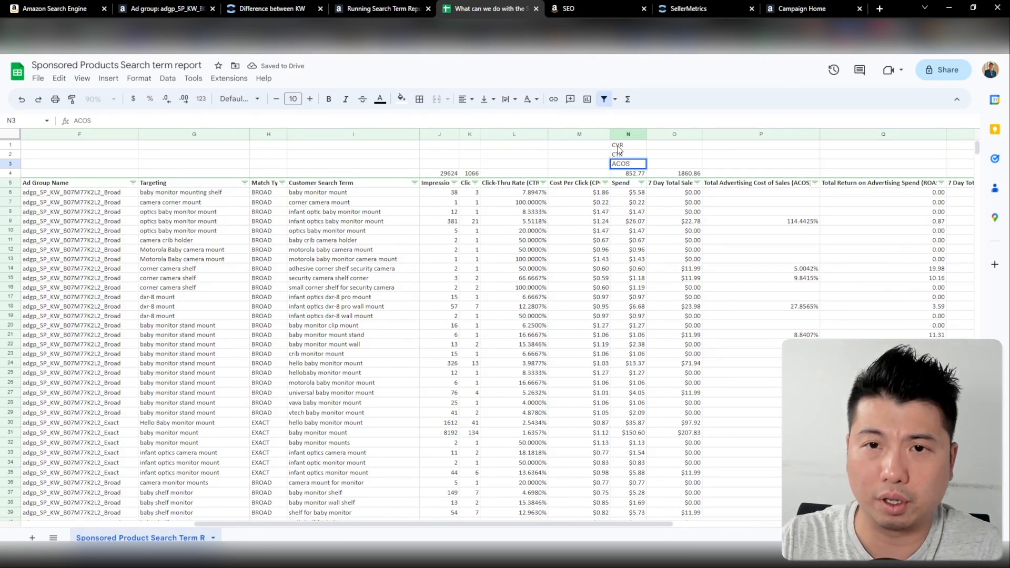
key(Return)
Copy the sales subtotal formula from O4 into R4 above the 7 Day Total Orders column
click(674, 172)
key(ctrl+c)
scroll(737, 172, right, 5)
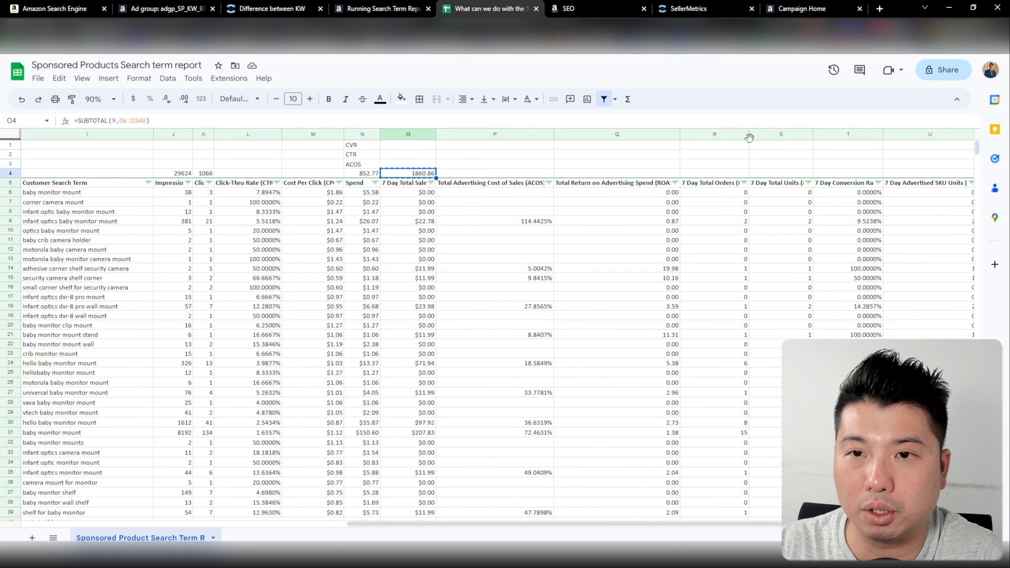
click(728, 175)
right_click(727, 174)
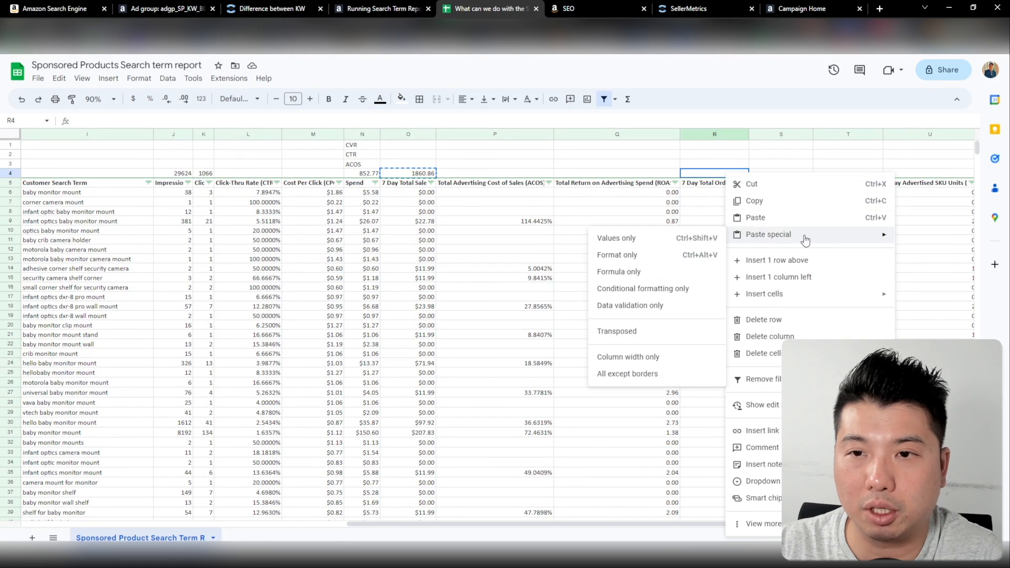
click(779, 217)
Calculate the average CVR in O1 with =R4/K4 and format it as a percentage
click(410, 145)
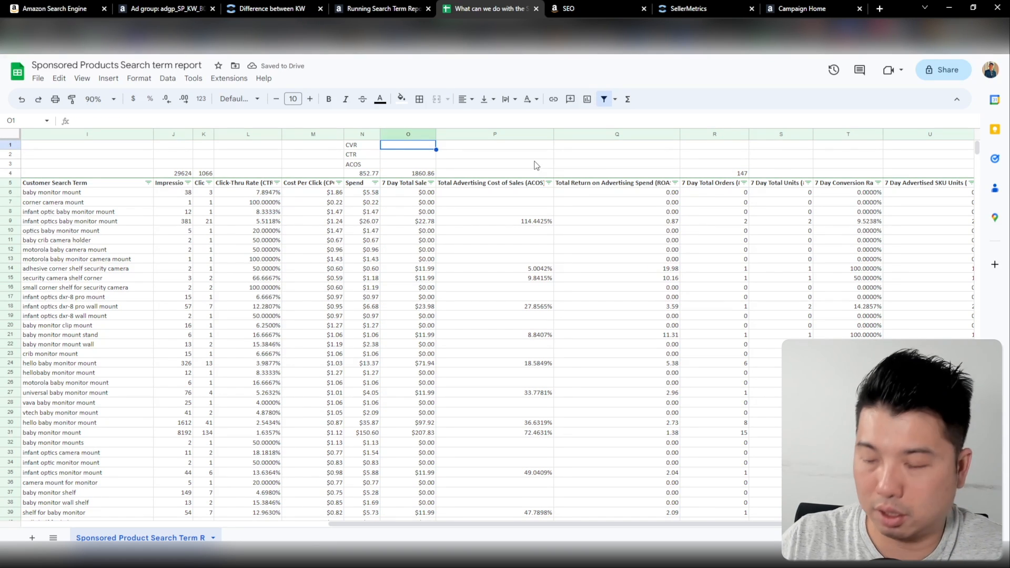
text(=)
click(734, 173)
text(/)
click(209, 174)
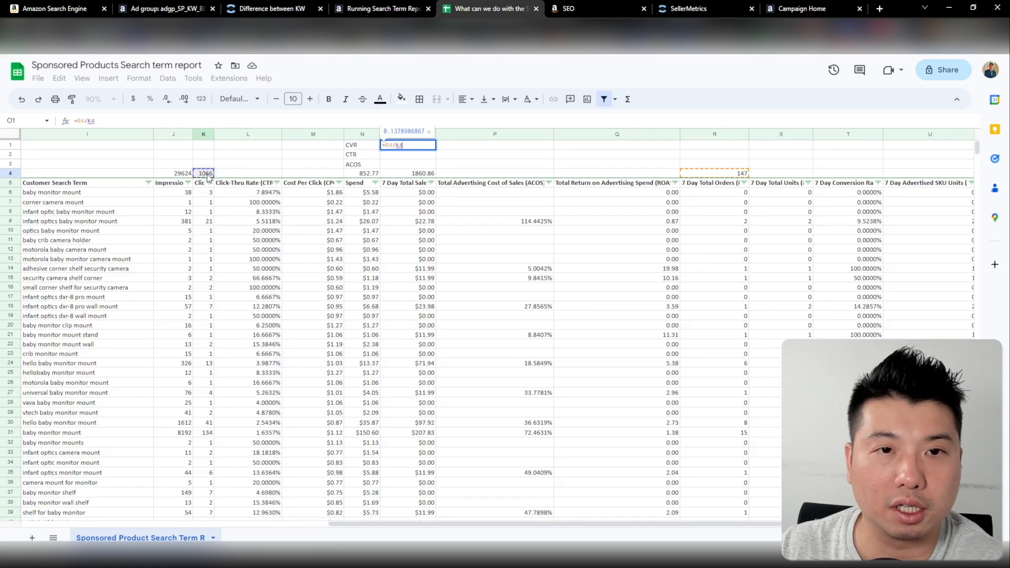
key(Return)
click(408, 145)
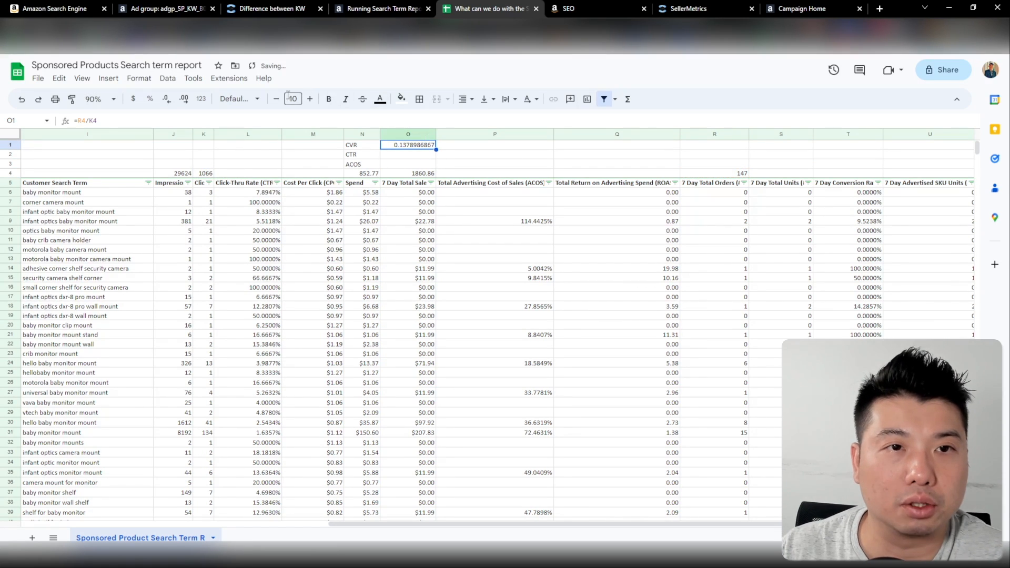
key(ctrl+shift+5)
Calculate the average CTR in O2 by dividing total clicks in K4 by total impressions in J4
click(429, 155)
text(=)
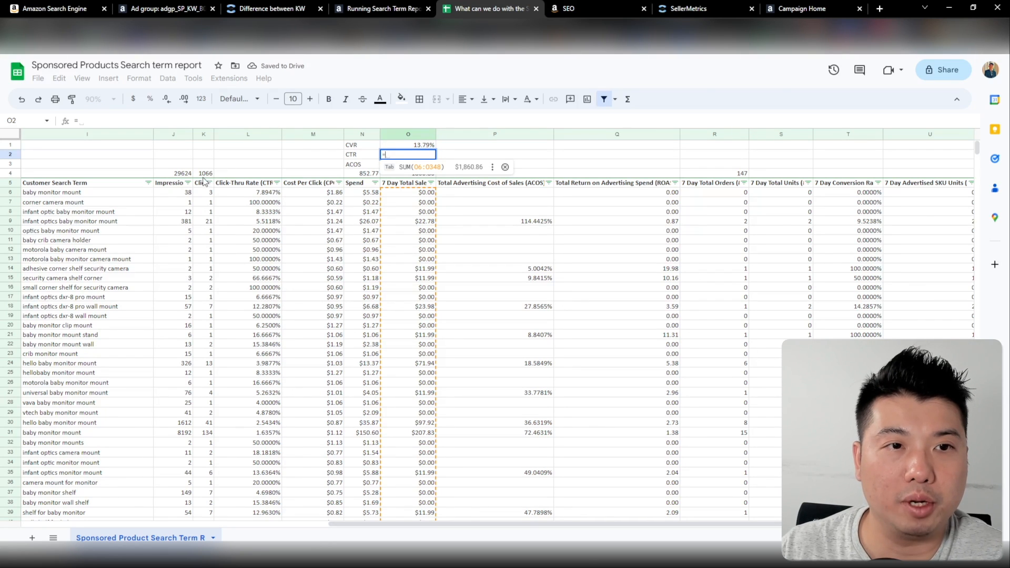
click(207, 174)
text(/)
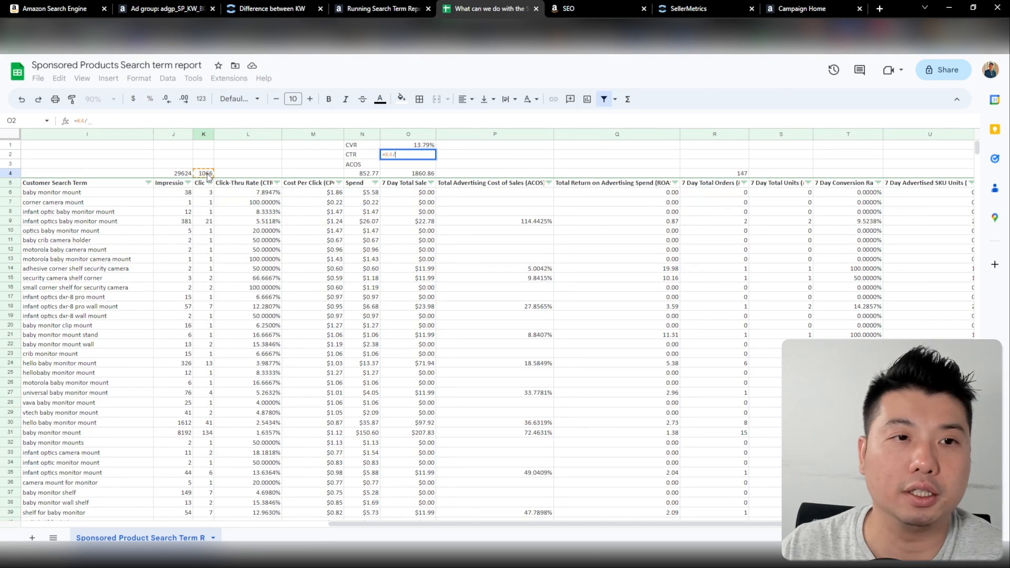
click(182, 174)
key(Return)
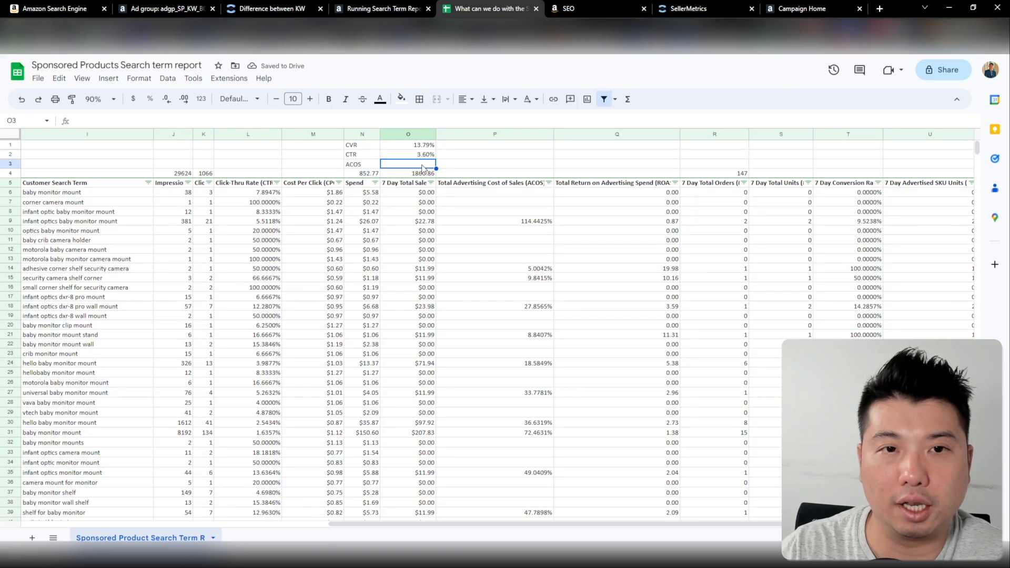
Calculate the average ACOS in O3 by dividing total spend in N4 by total sales in O4
text(=)
click(362, 174)
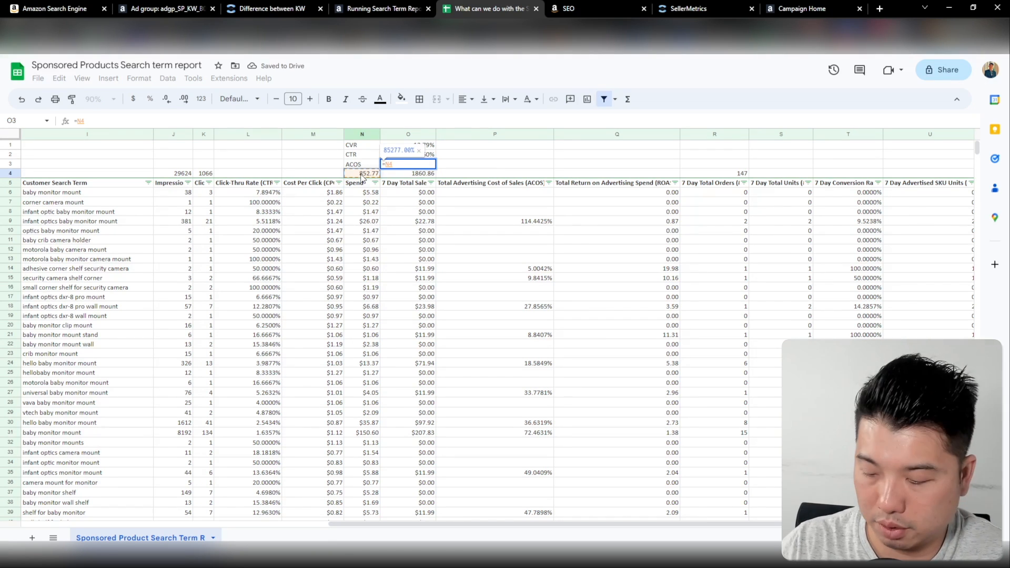
text(/)
click(417, 174)
key(Return)
Replace the formulas in O1:O3 with their values only
drag(416, 145, 419, 164)
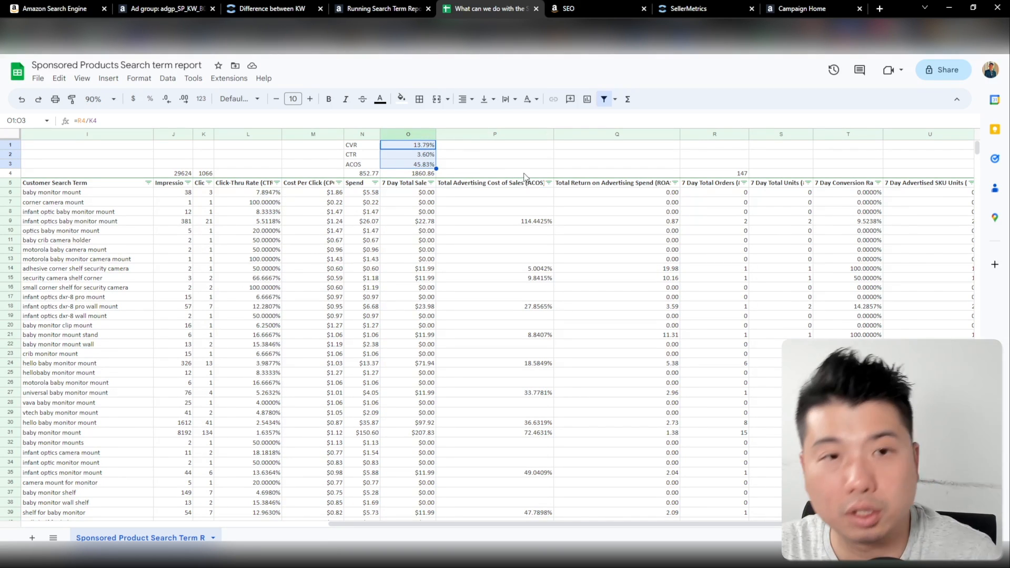
right_click(425, 155)
mouse_move(512, 215)
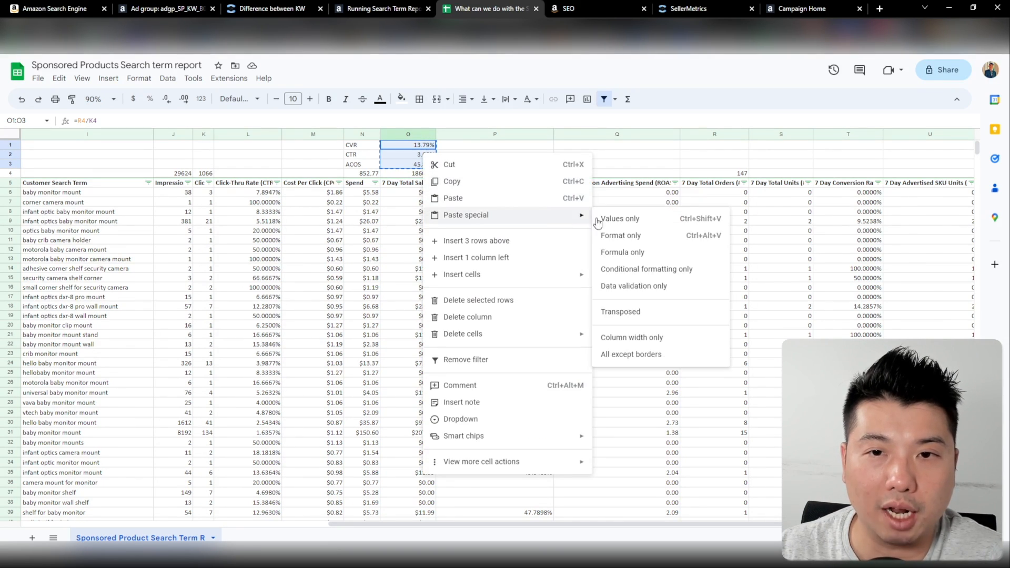
click(614, 214)
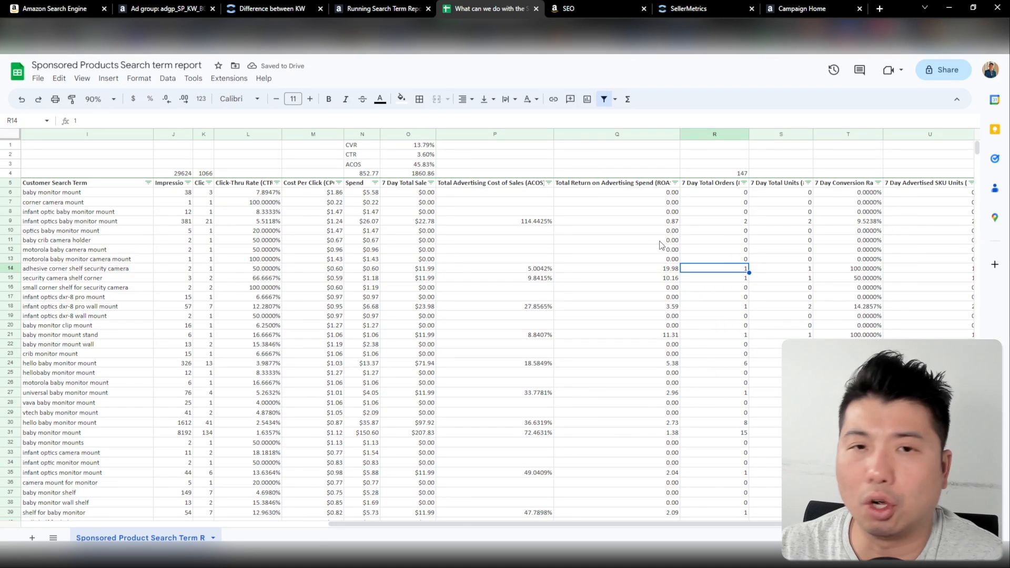
Filter the 7 Day Total Orders column to hide search terms with 0 orders
click(947, 185)
key(Right)
key(Right)
key(Right)
key(Right)
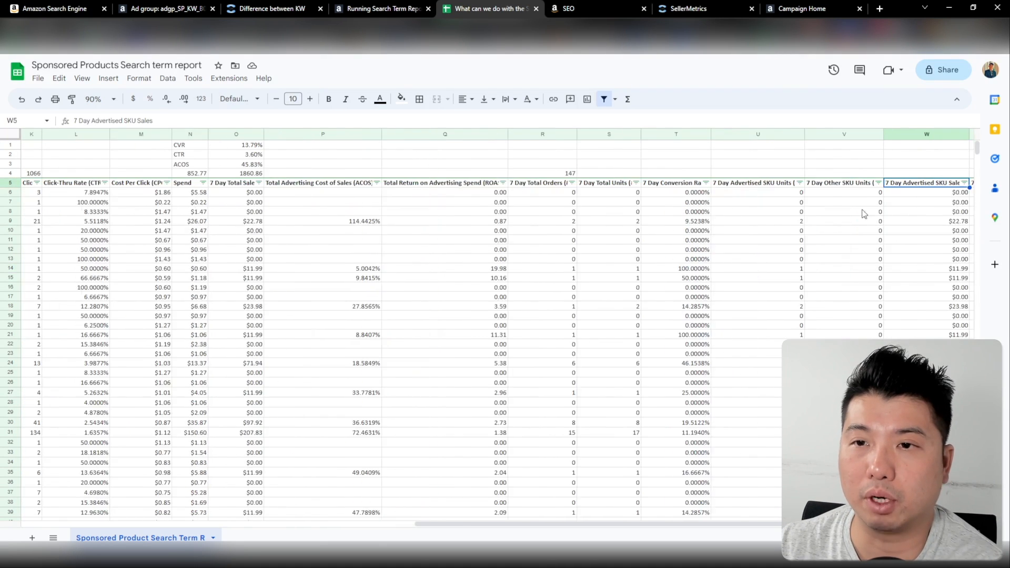
key(Left)
key(Left)
key(Left)
key(Left)
key(Left)
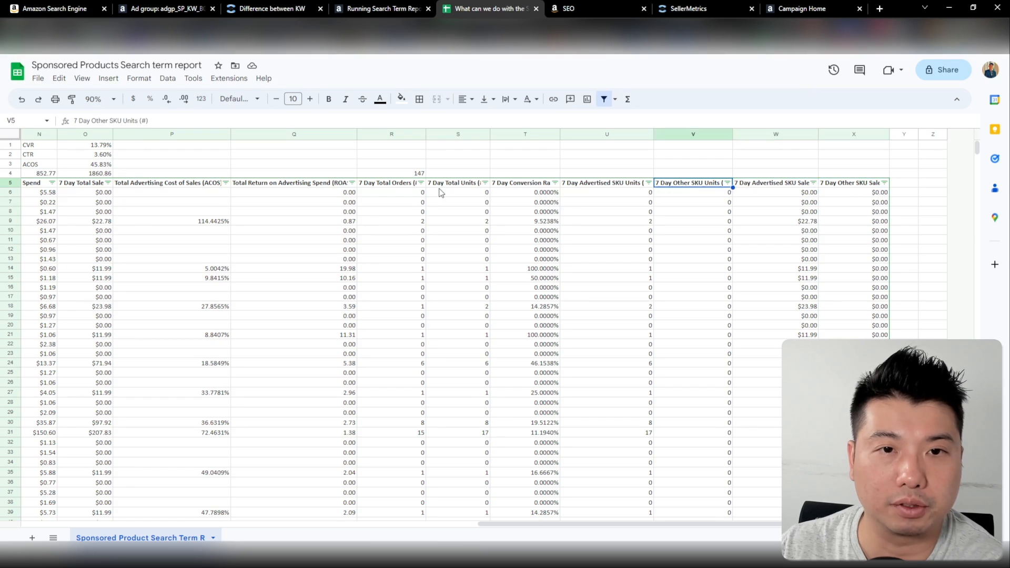
click(421, 182)
click(301, 358)
click(397, 444)
Sort the 7 Day Total Orders column from Z to A
scroll(526, 263, left, 2)
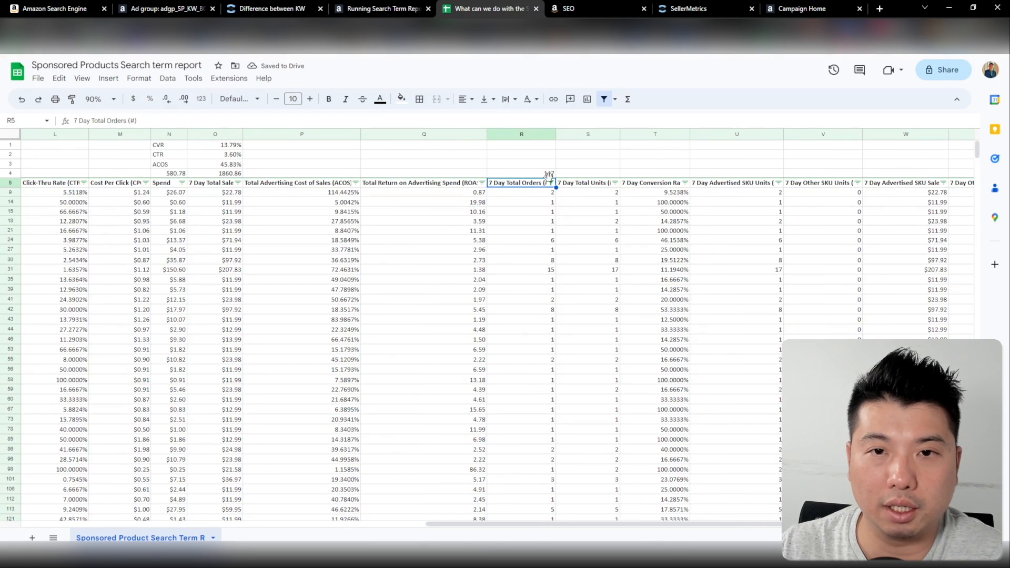
click(550, 183)
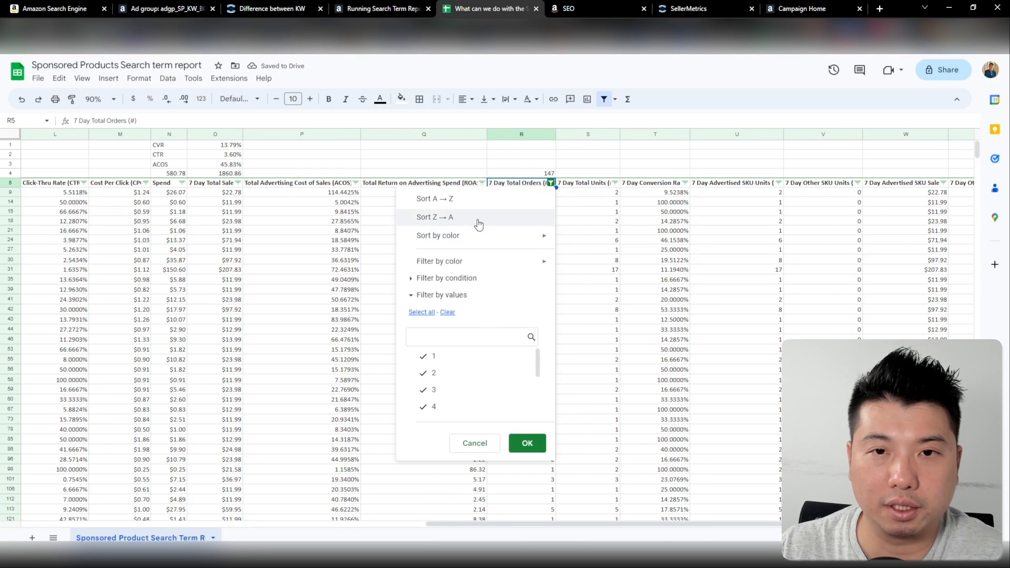
click(477, 218)
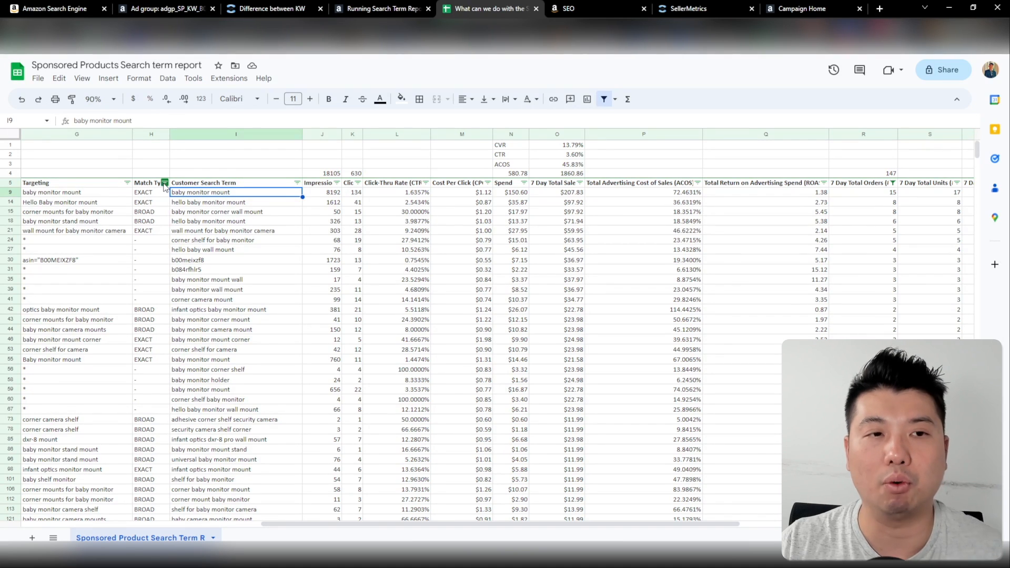
Filter the Match Type column to exclude EXACT
click(164, 183)
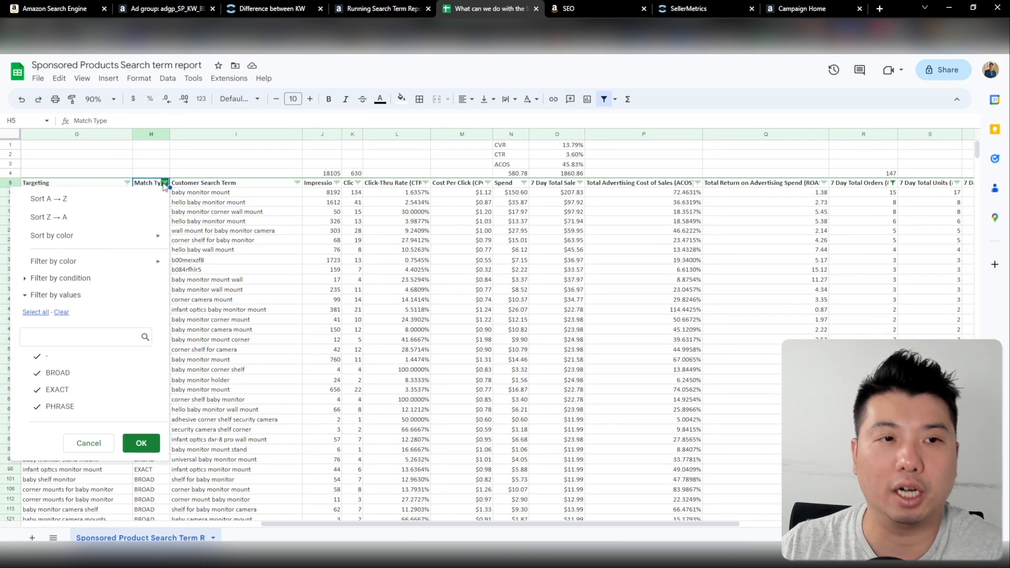
click(37, 391)
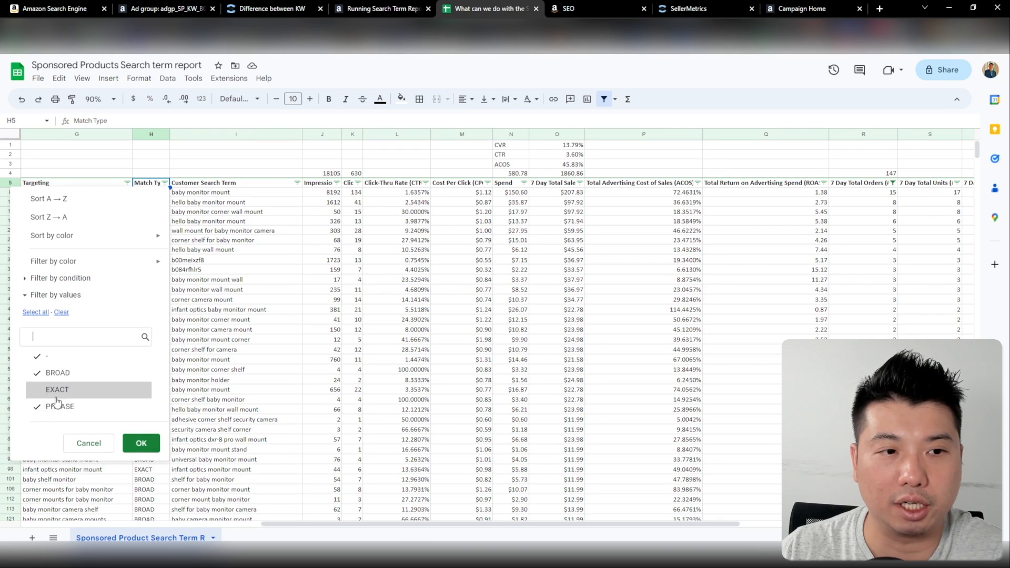
click(147, 443)
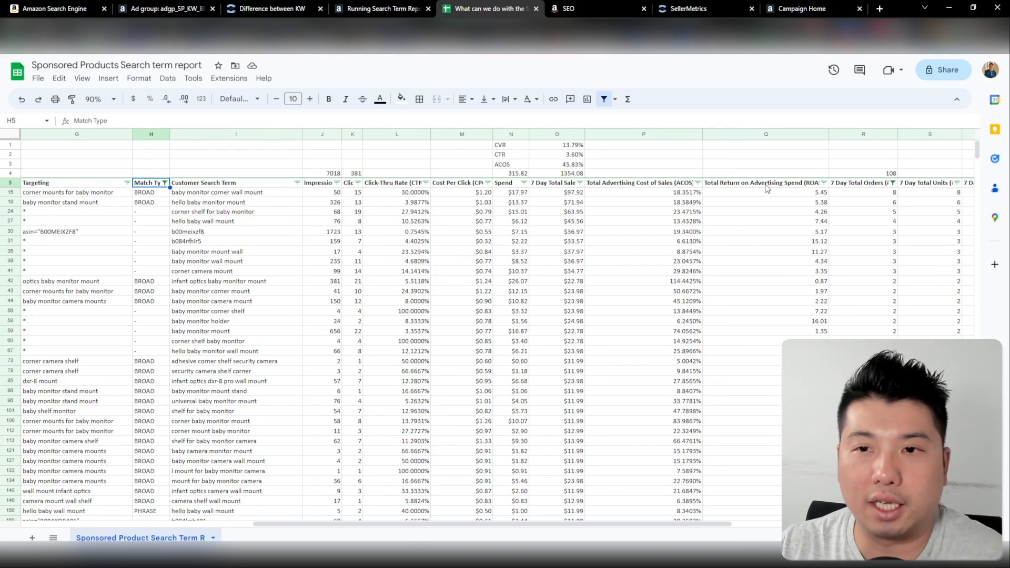
Compare the ACOS of the search term "baby monitor corner wall mount" with the average ACOS in O3
click(206, 194)
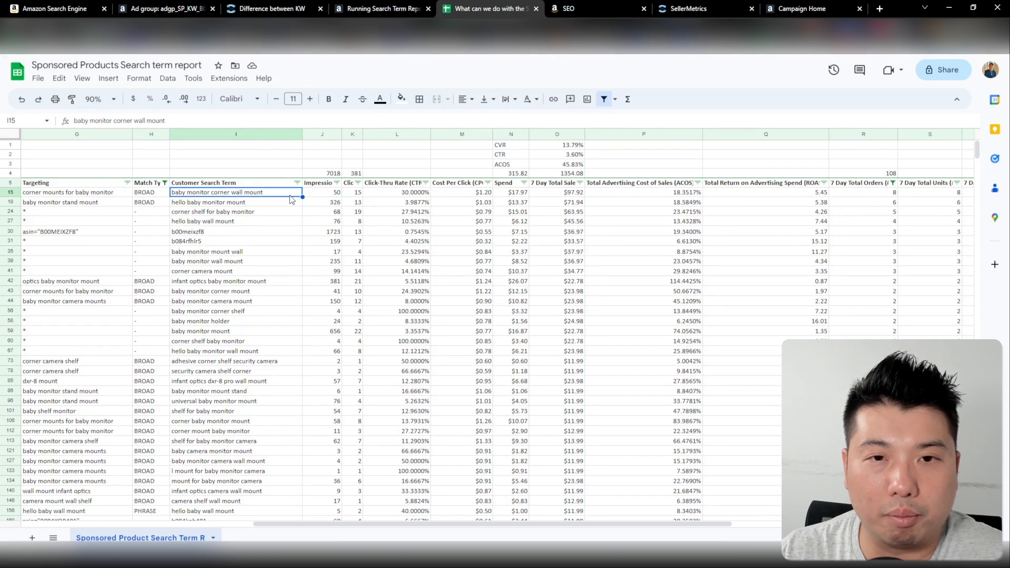
click(674, 195)
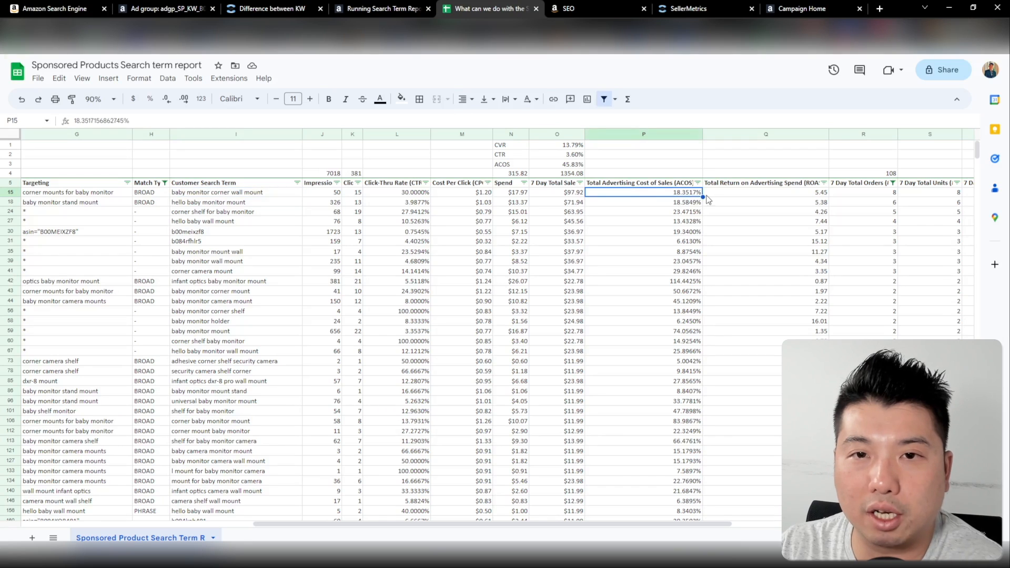
click(566, 166)
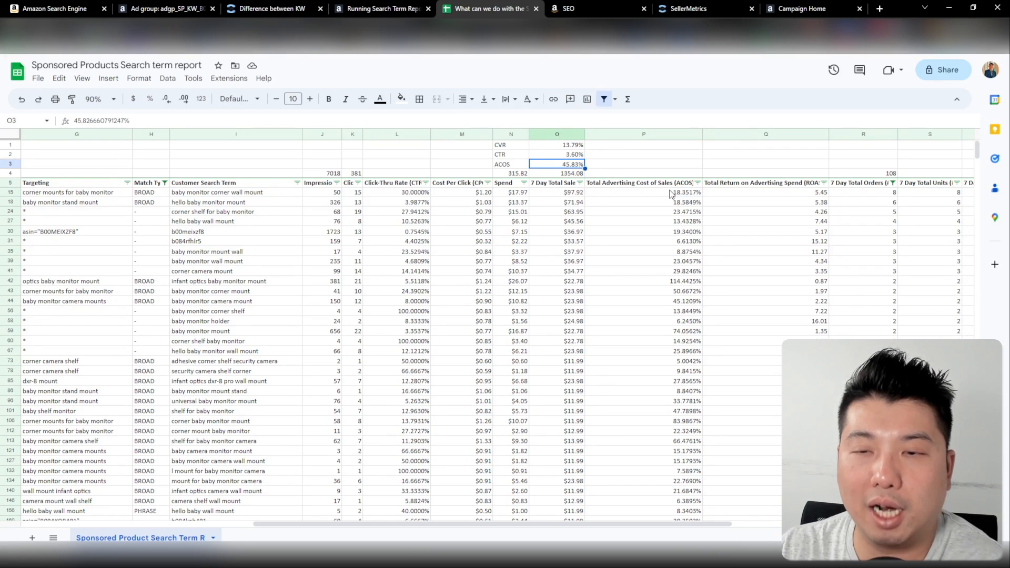
click(671, 193)
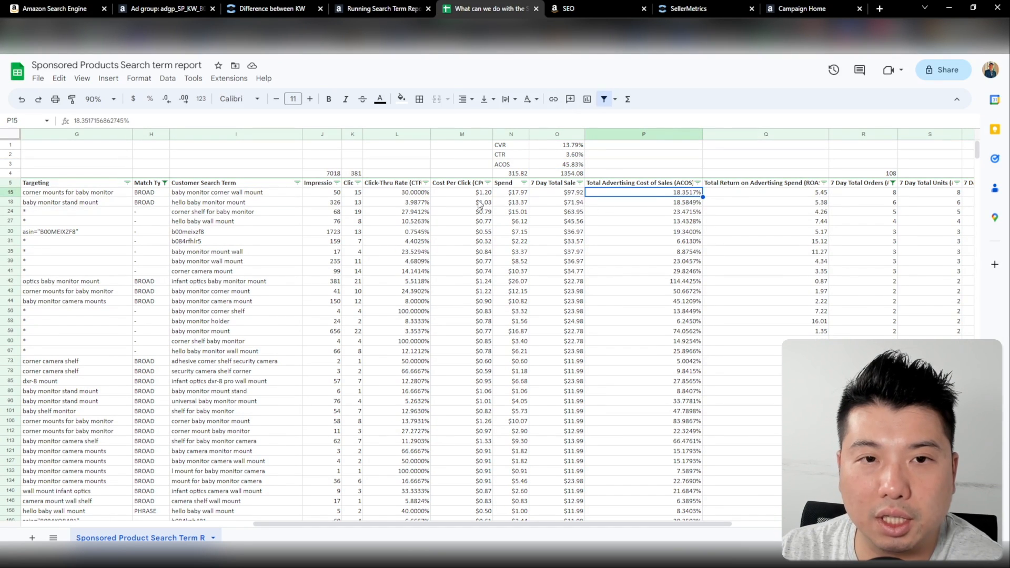
Compare the click-through and 7-day conversion rates of "baby monitor corner wall mount" with the average CTR and CVR in O2 and O1
key(Left)
key(Left)
key(Left)
key(Right)
key(Right)
key(Right)
key(Right)
key(Right)
key(Right)
key(Right)
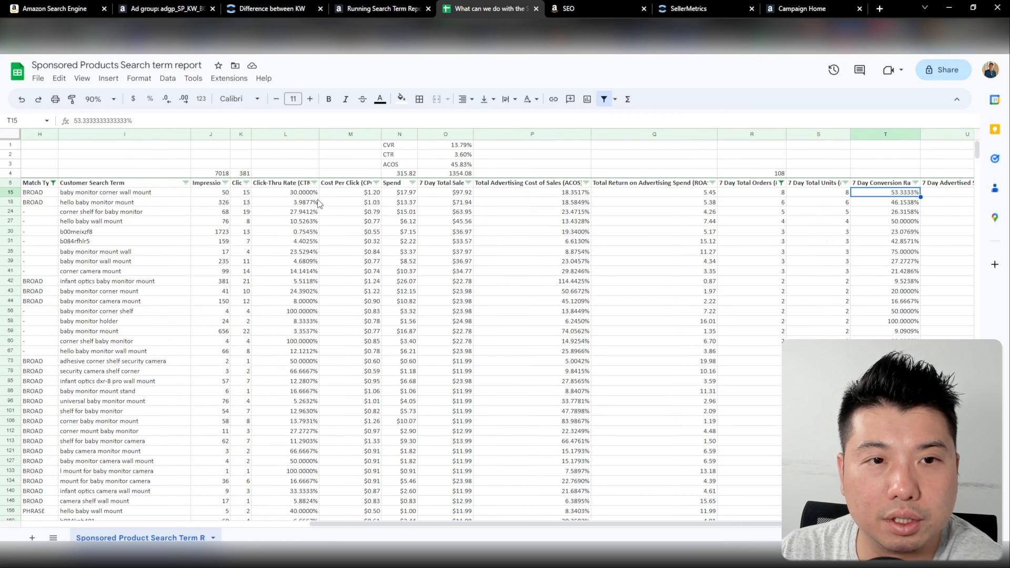
click(306, 194)
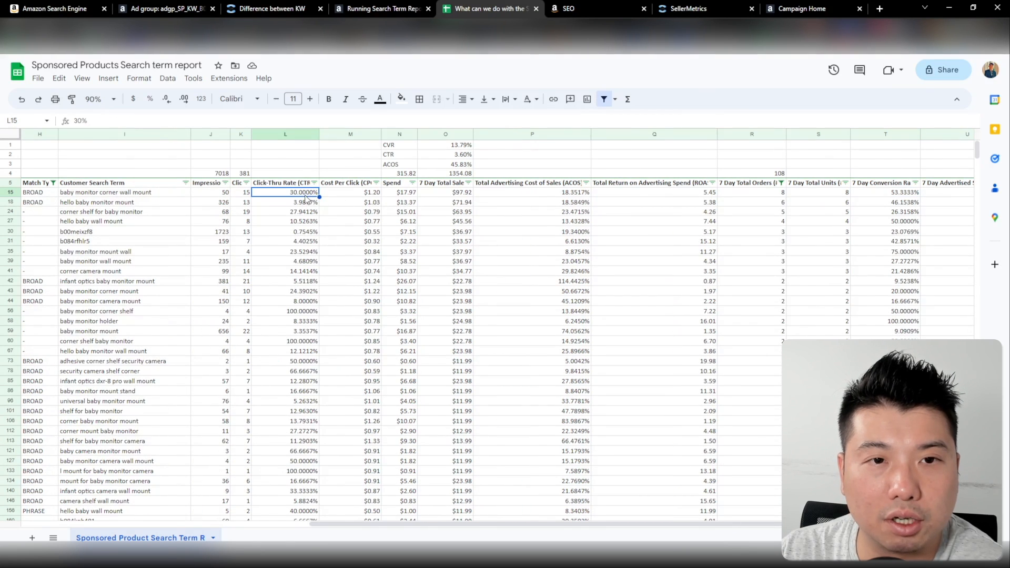
click(463, 156)
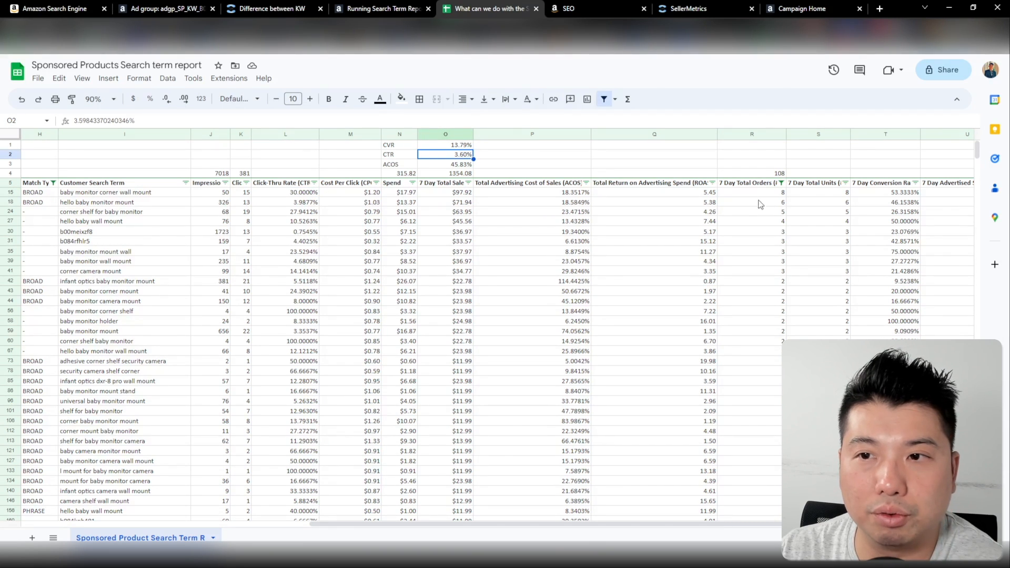
click(903, 194)
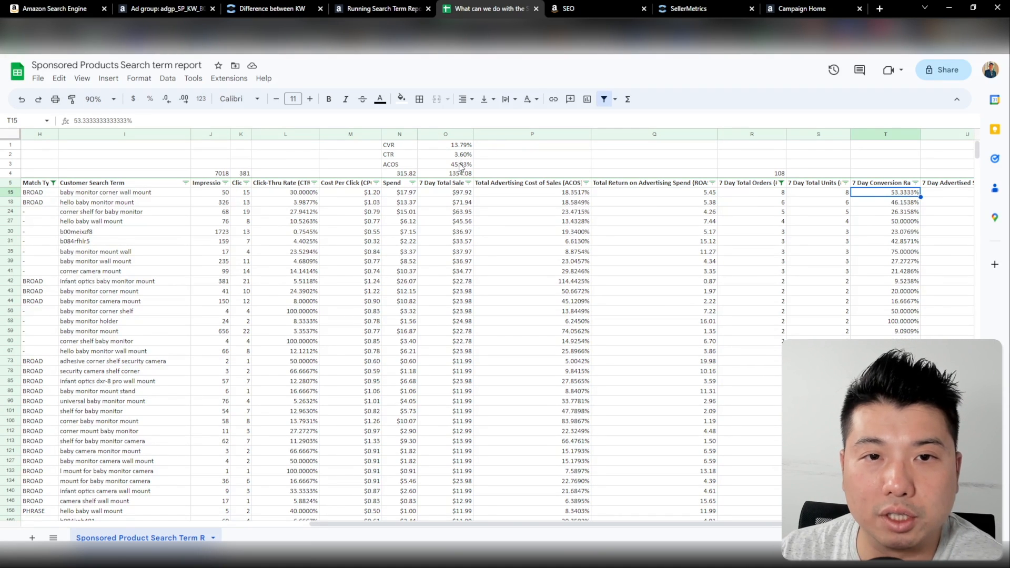
click(461, 146)
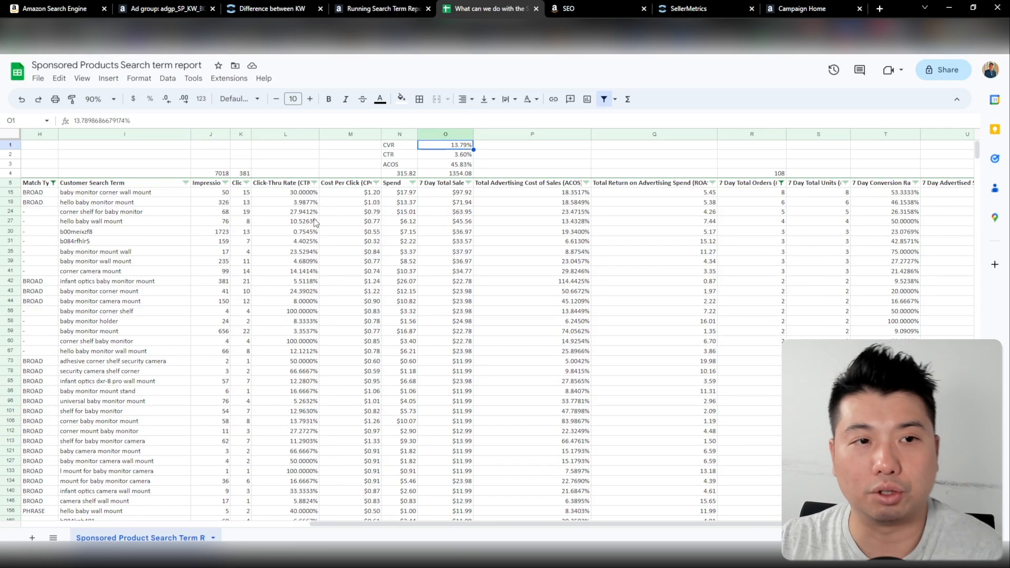
Check the 7-day orders of the top two broad search terms and the ad group behind "hello baby monitor mount"
click(147, 195)
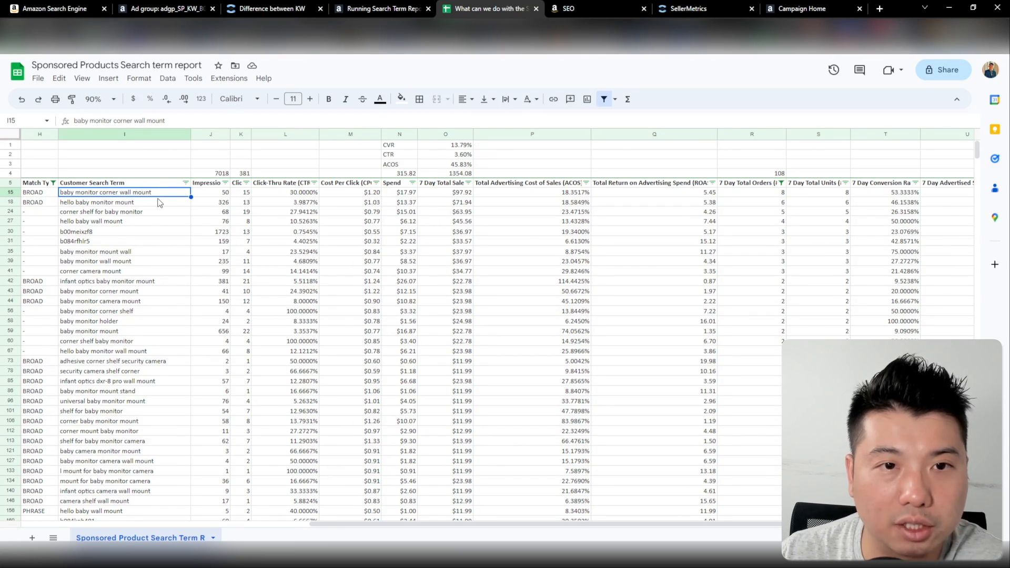
click(771, 195)
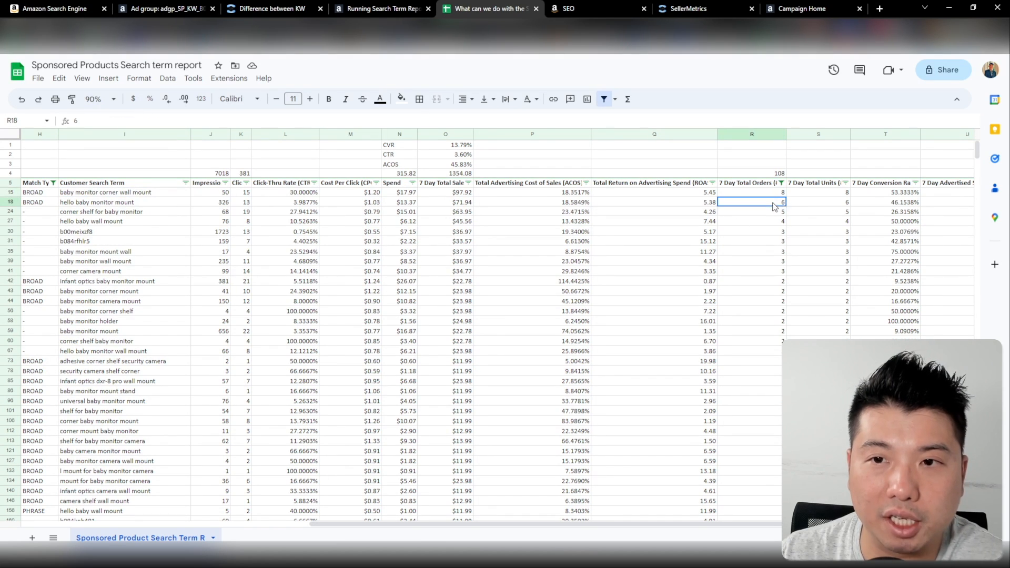
click(142, 204)
key(Left)
key(Left)
key(Left)
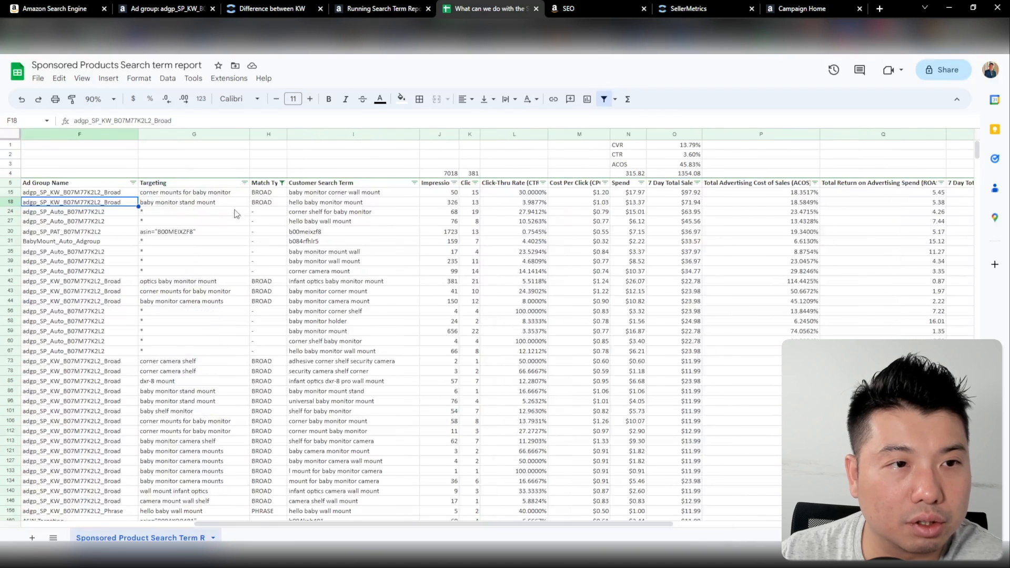
Review the search terms without a match type, checking the ACOS and 7-day conversion rate of "baby monitor mount wall"
click(336, 212)
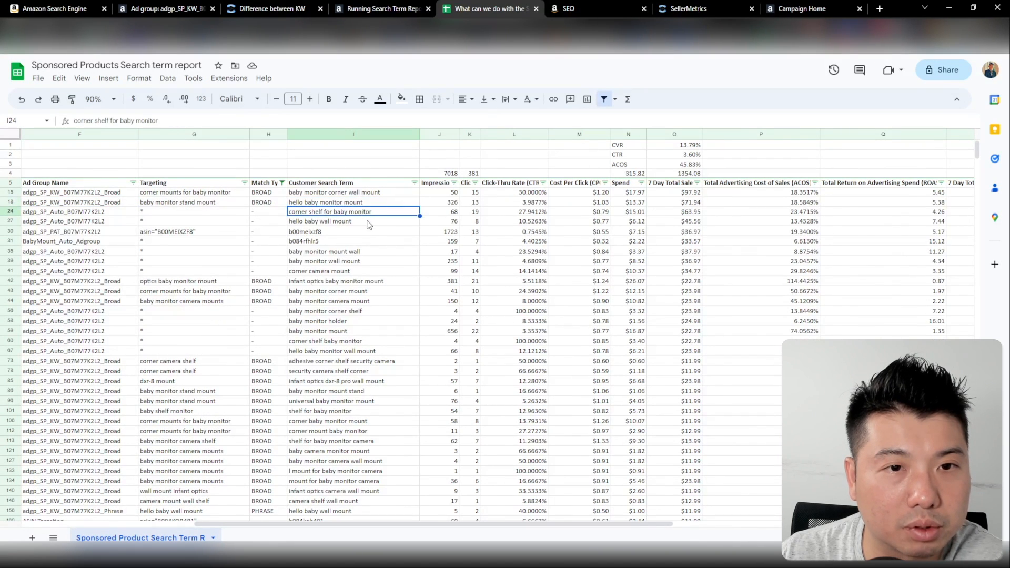
click(376, 221)
click(387, 252)
click(680, 252)
key(Right)
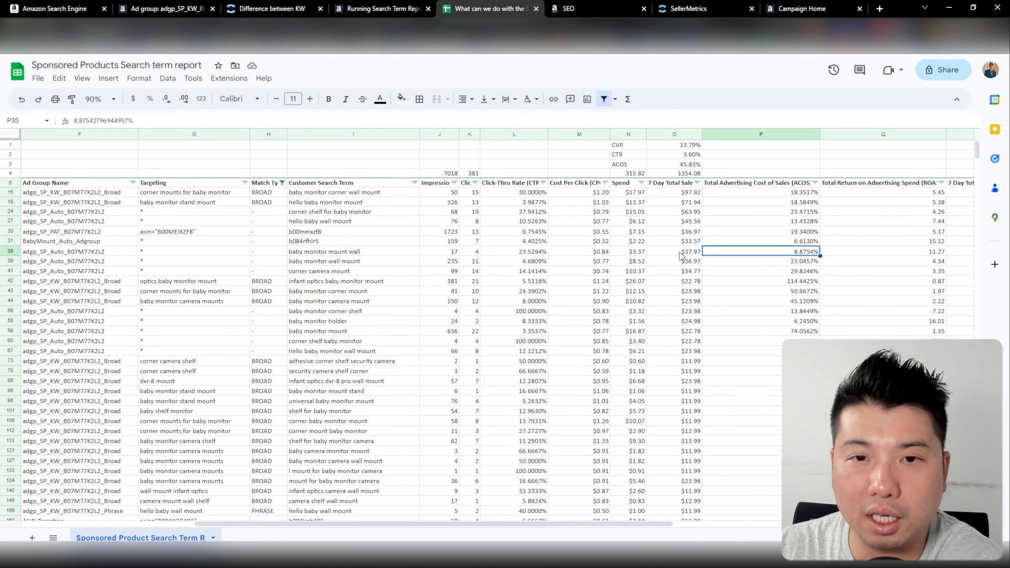
key(Right)
key(Right)
key(Right)
key(Right)
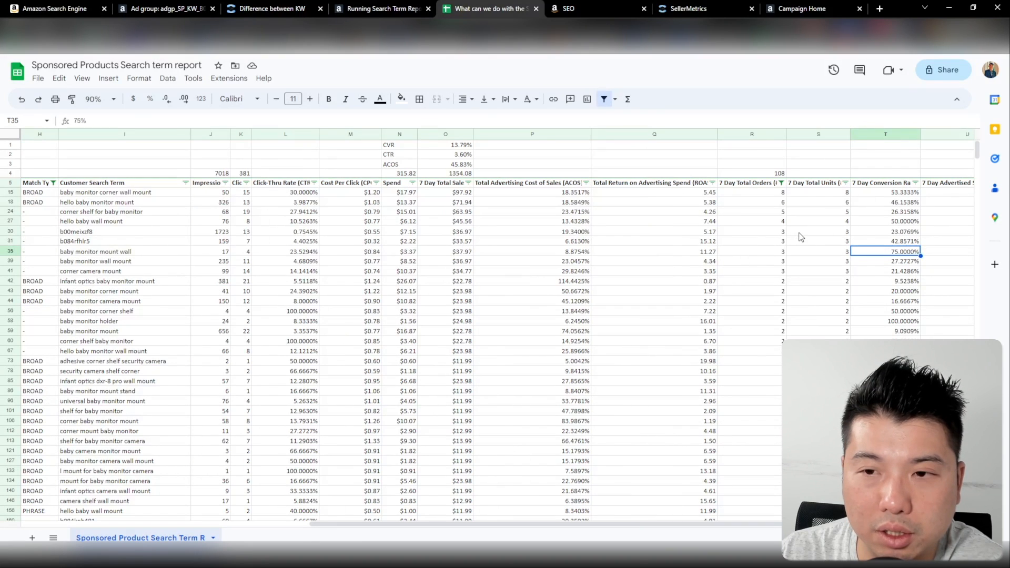
Narrow the Match Type filter to BROAD and PHRASE and select all the remaining customer search terms
click(53, 182)
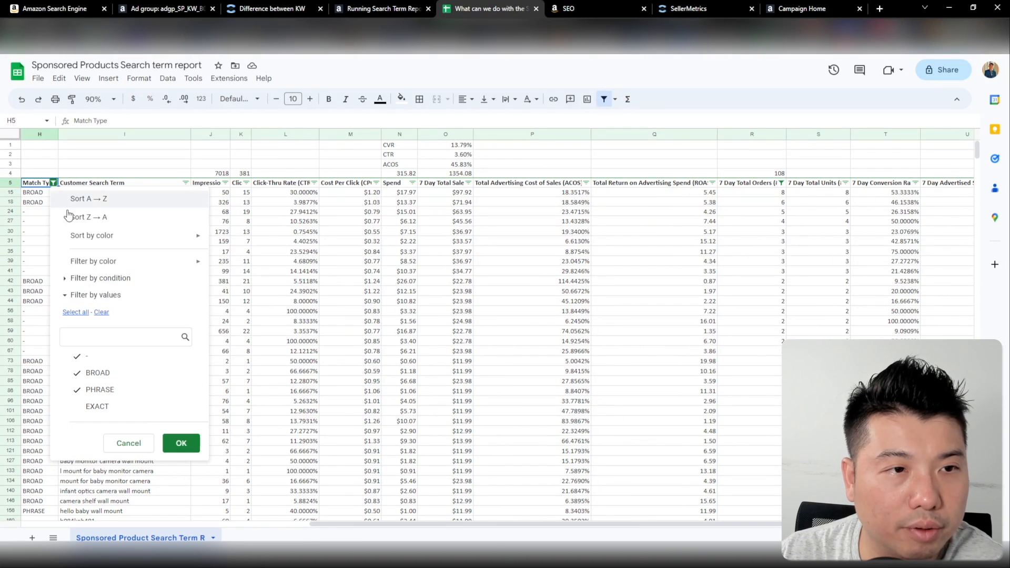
click(77, 356)
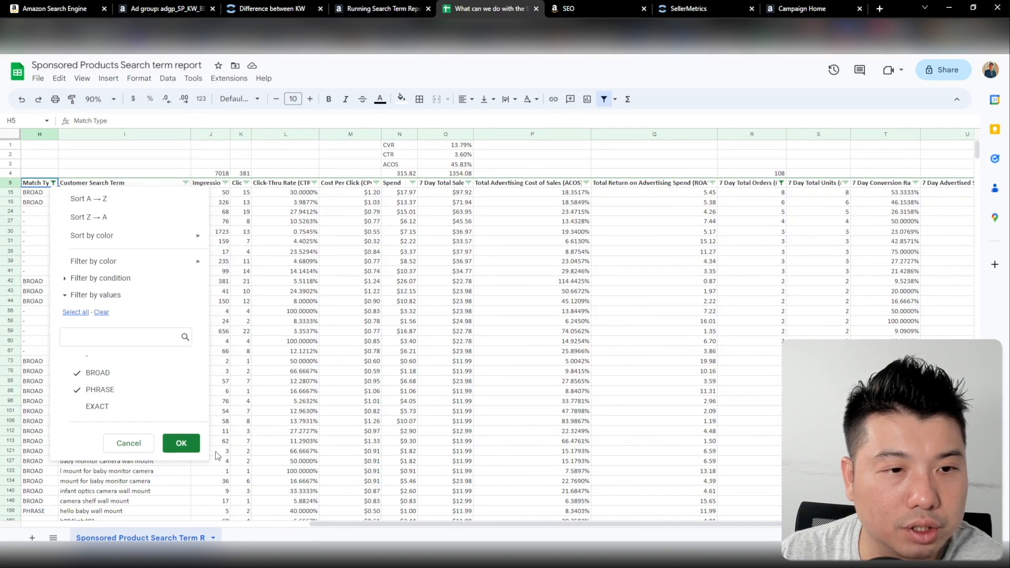
click(181, 444)
click(294, 261)
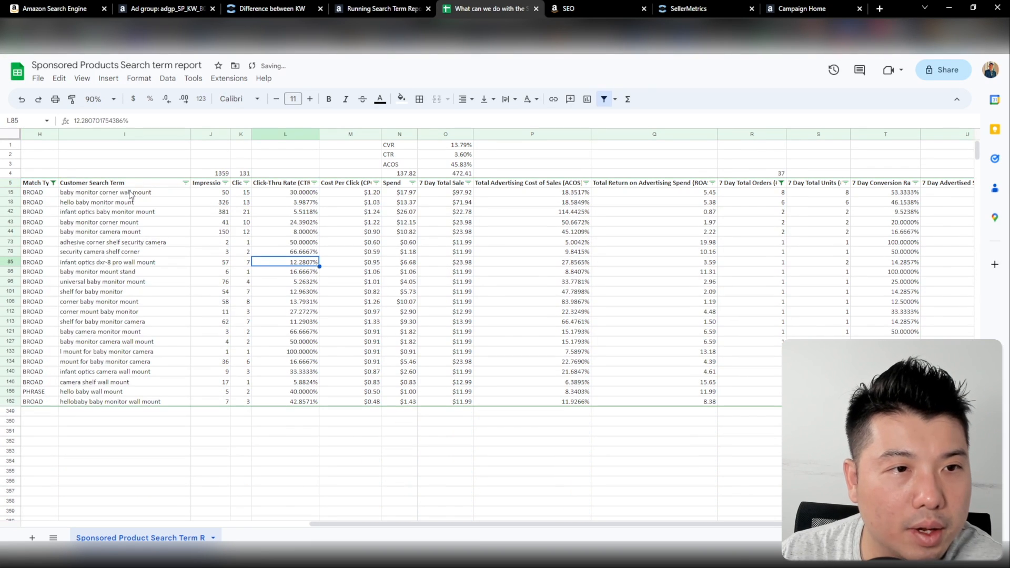
drag(131, 194, 129, 410)
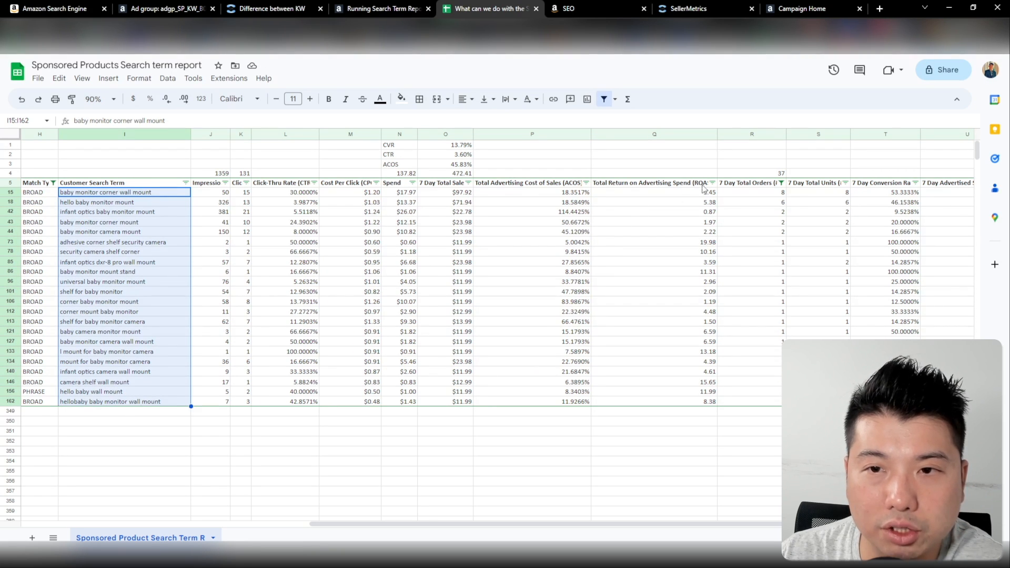
Filter the 7 Day Total Orders column to exclude search terms with 1 order
click(781, 183)
click(661, 358)
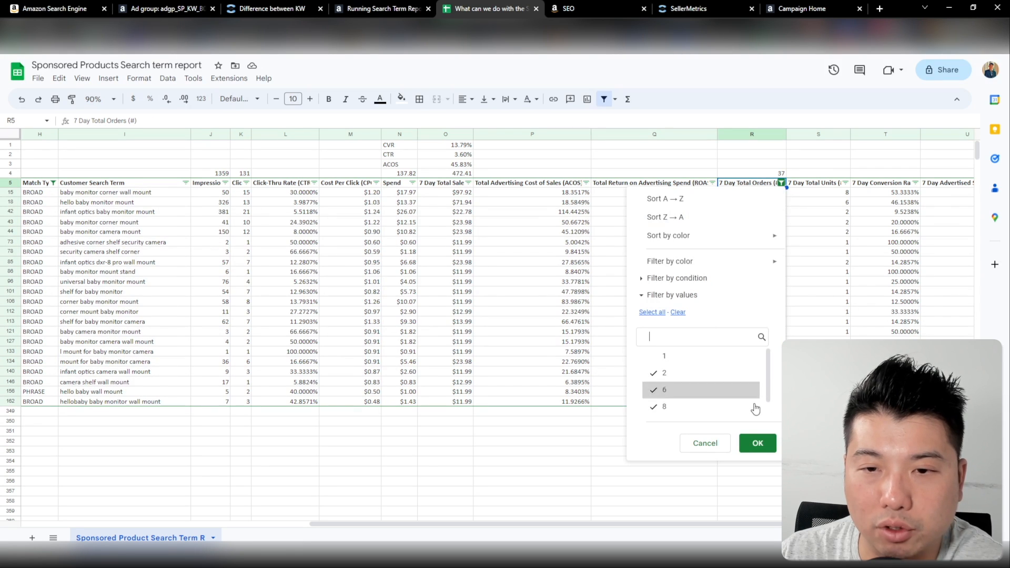
click(758, 443)
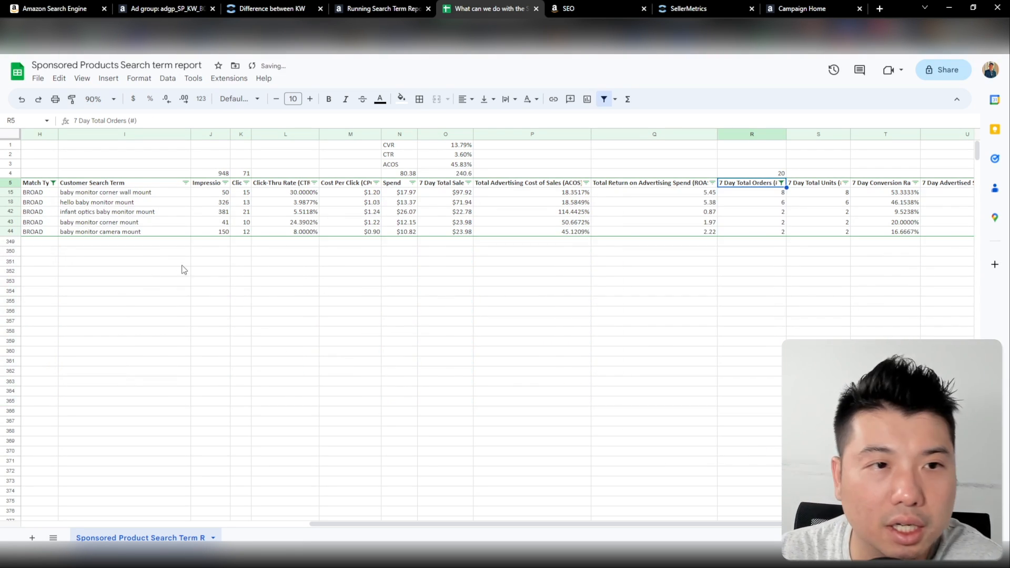
Copy the search terms from "baby monitor corner wall mount" to "baby monitor corner mount" into the ad group's list for adding keywords in Amazon Ads
drag(107, 194, 111, 239)
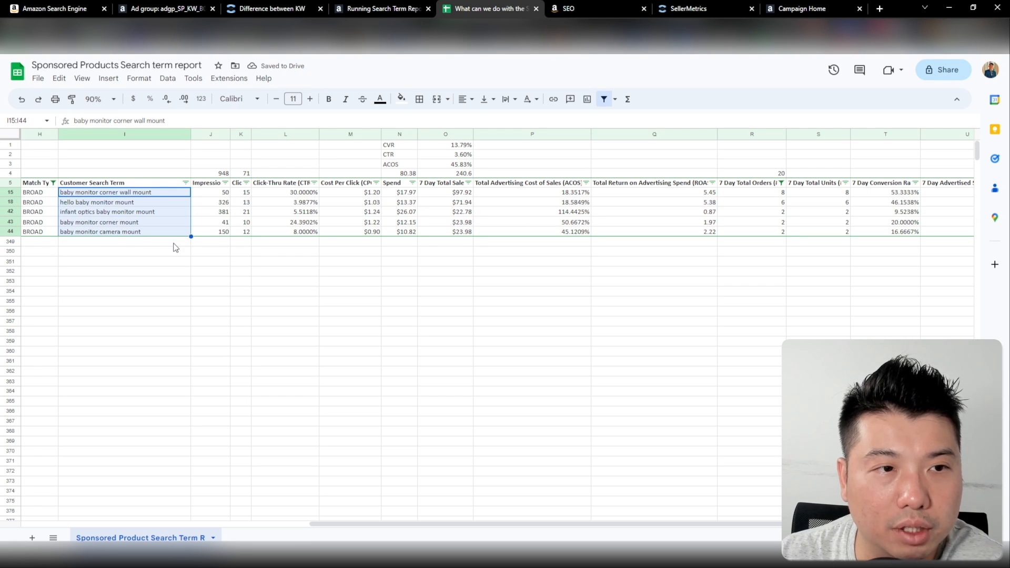
shift+click(139, 223)
key(ctrl+c)
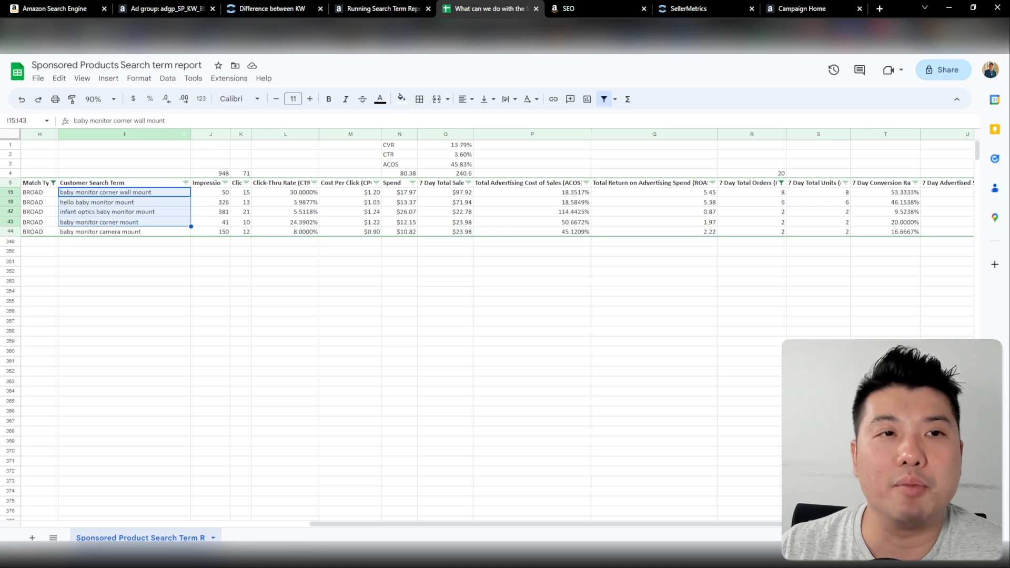
click(182, 8)
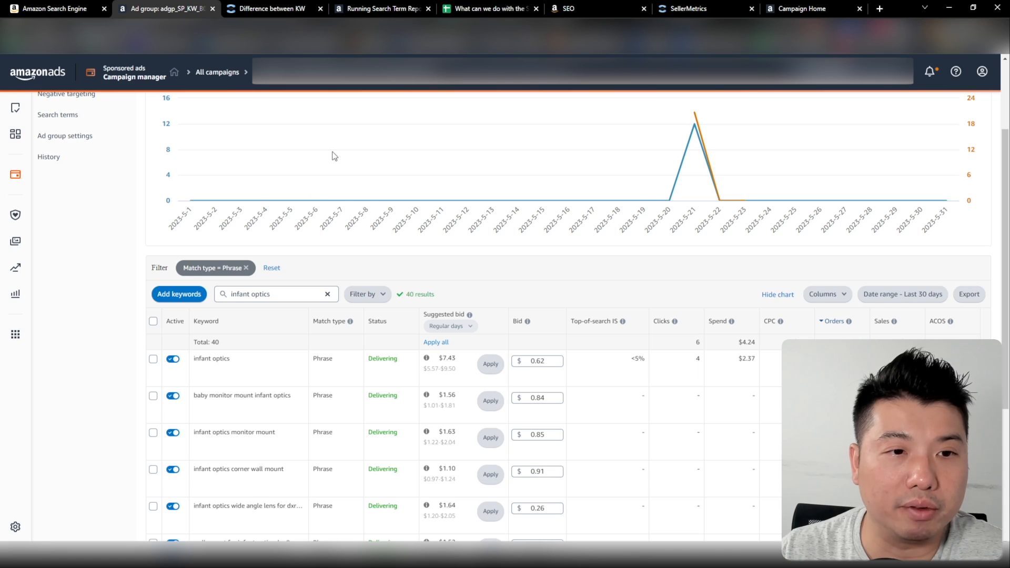
click(179, 293)
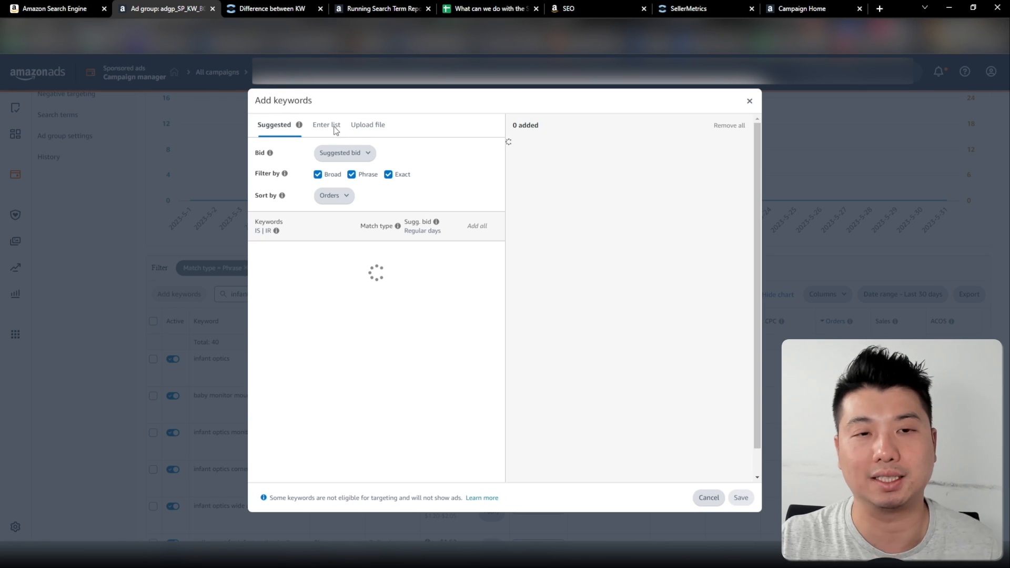
click(327, 126)
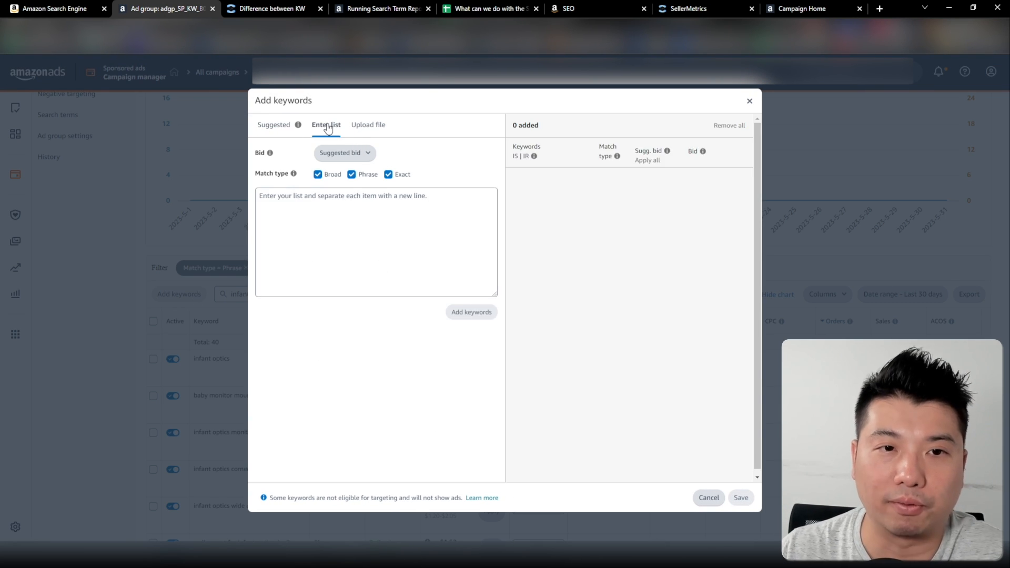
click(312, 203)
key(ctrl+v)
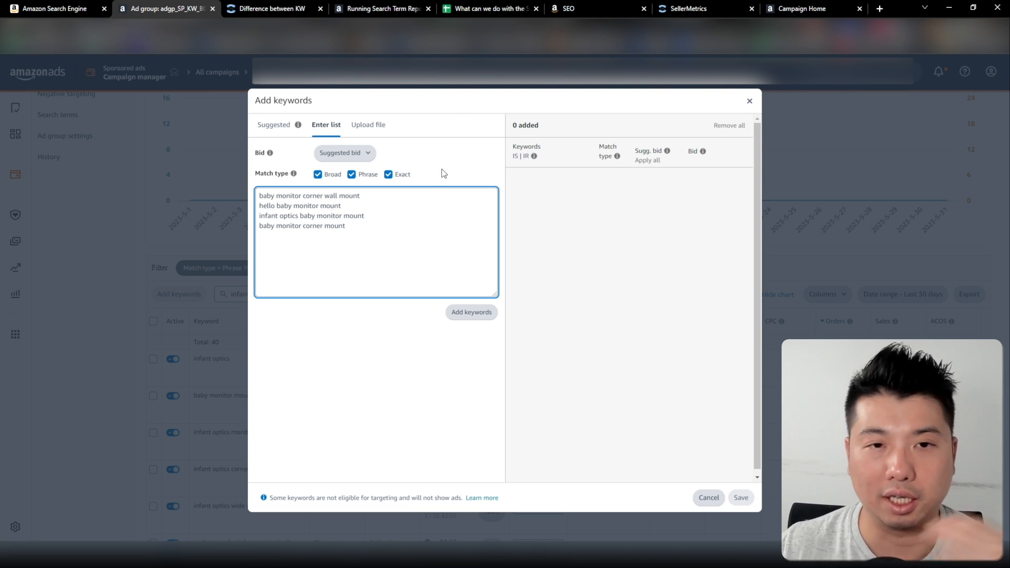
Try to add the four listed keywords as broad, phrase and exact match at the suggested bid, and close the dialog
drag(361, 199, 279, 206)
click(322, 199)
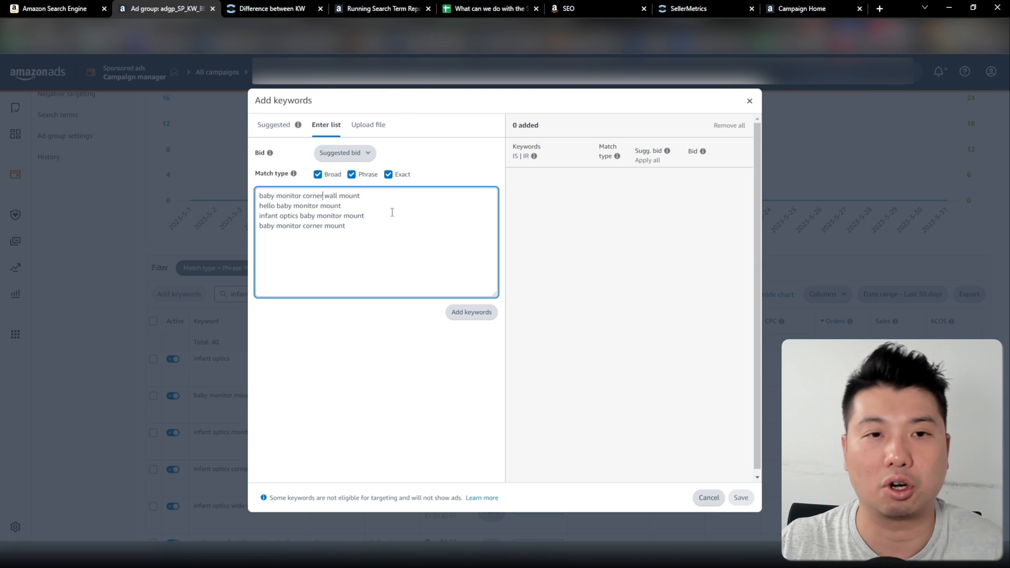
click(477, 314)
key(ctrl+a)
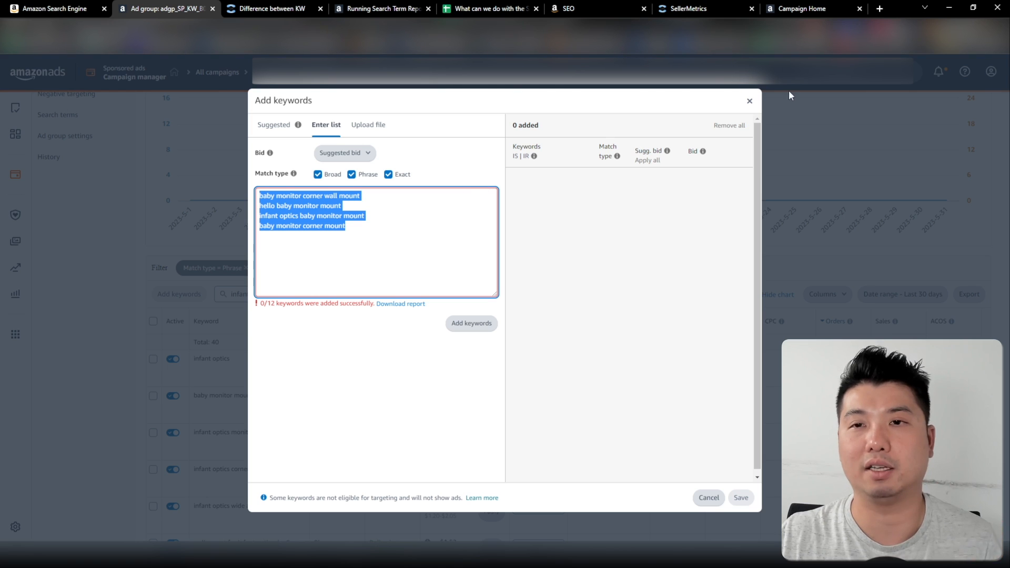
click(749, 101)
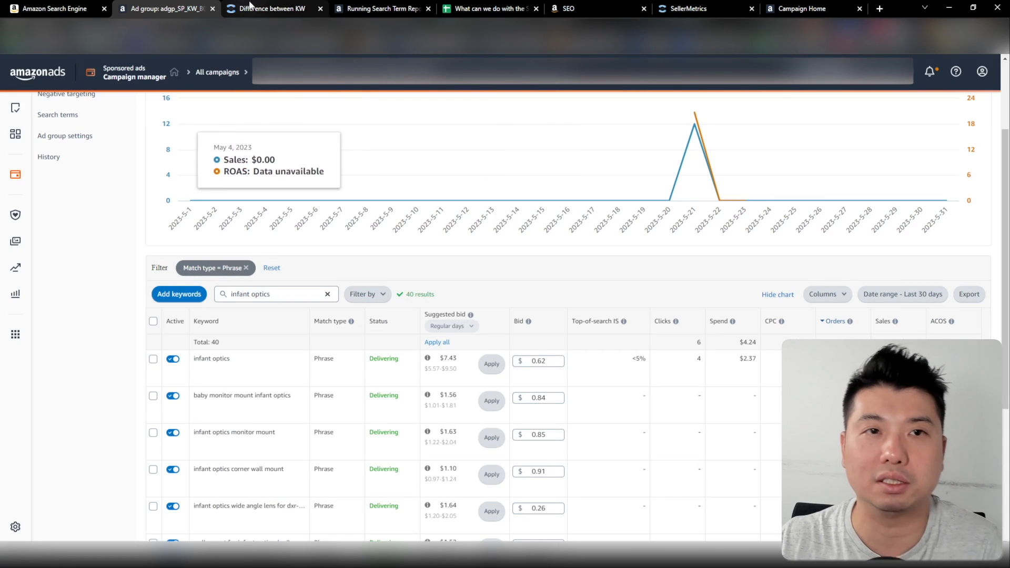
Return to the Google Sheets report and change the 7 Day Total Orders filter to include 0 and exclude 1, 2, 6 and 8
click(496, 9)
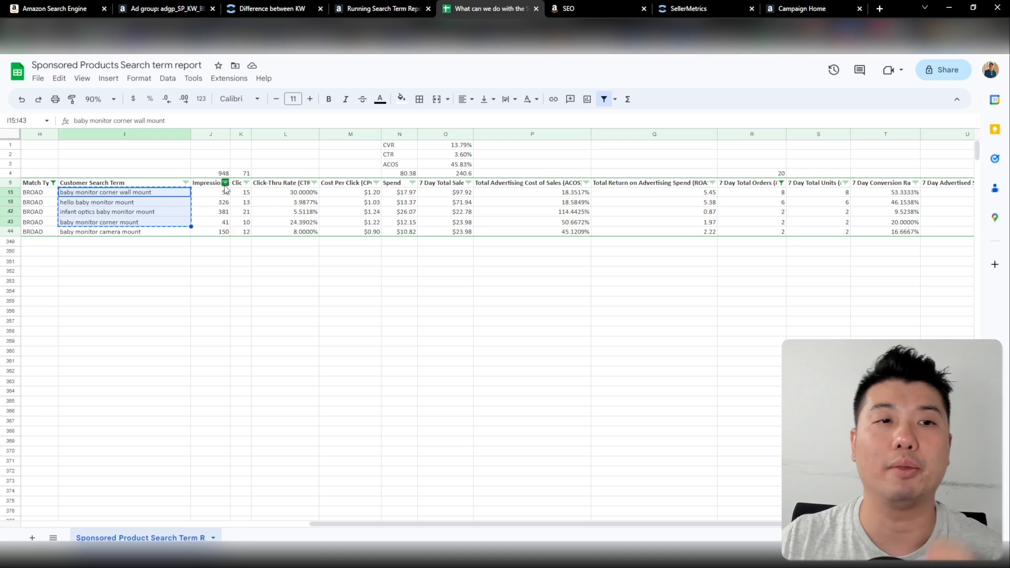
click(780, 184)
click(656, 405)
click(757, 443)
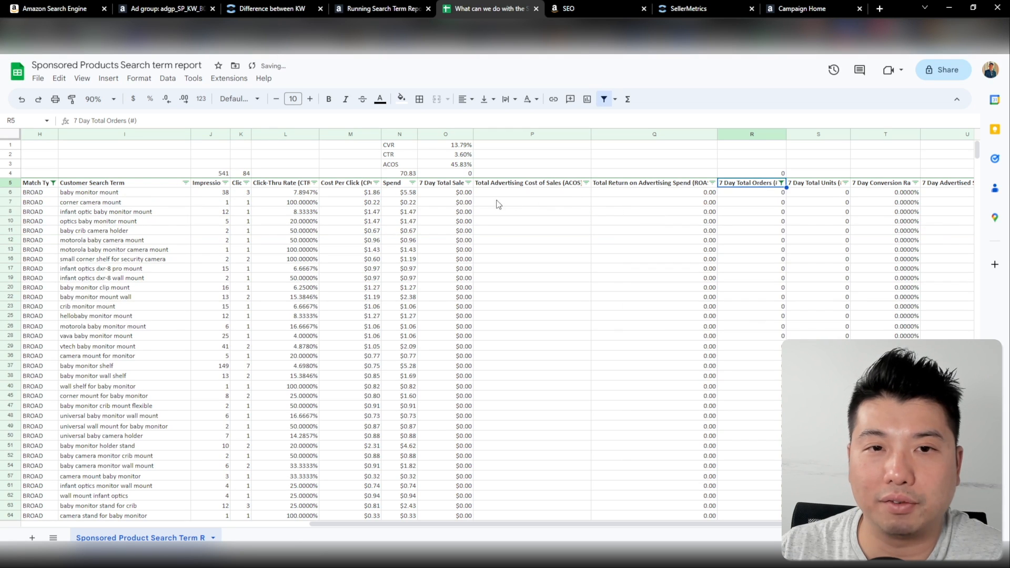
Reset the Match Type filter to include all values
click(53, 183)
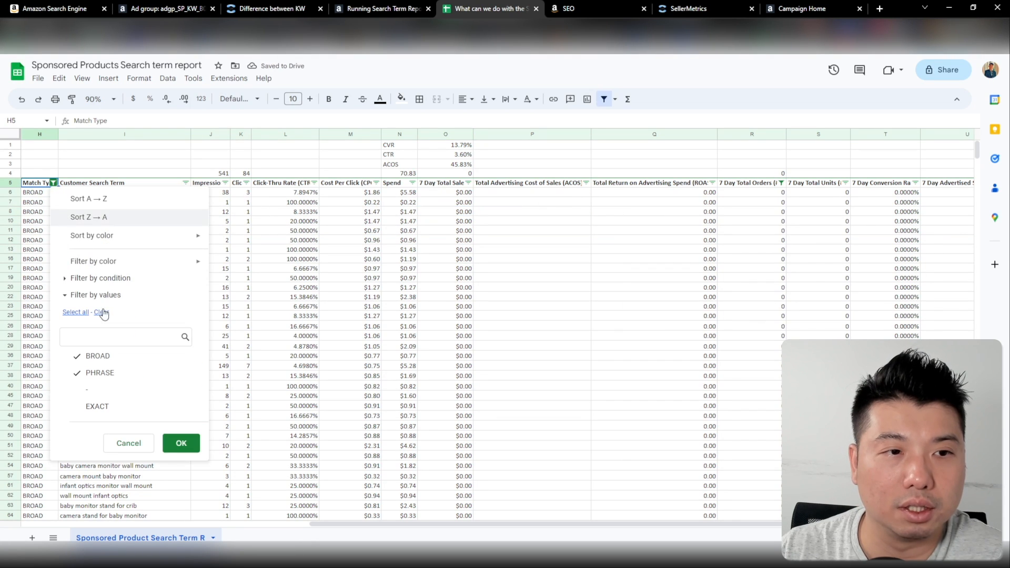
click(75, 313)
click(181, 443)
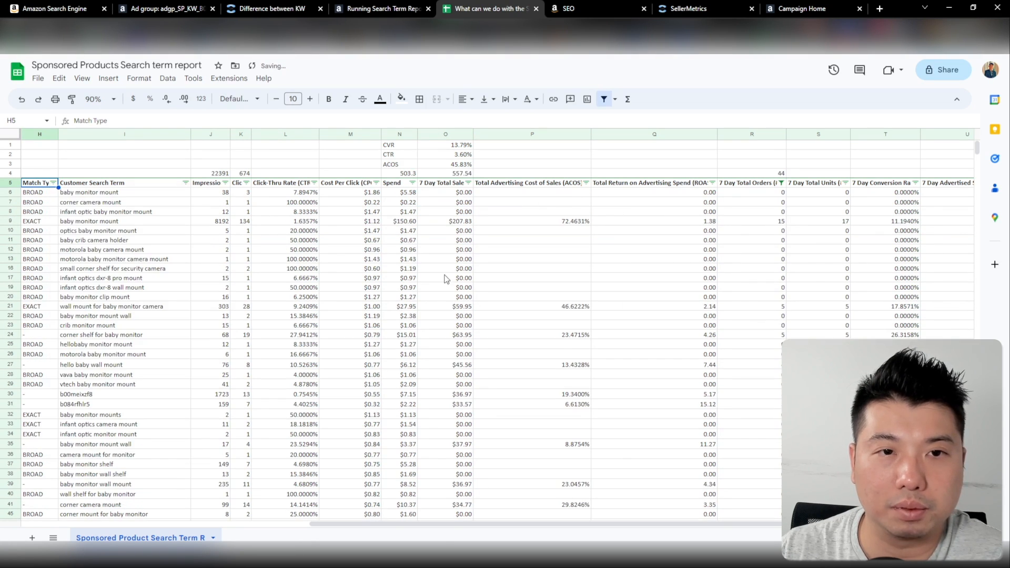
Filter the Clicks column to leave out search terms with fewer than 8 clicks, and sort it from Z to A
click(246, 183)
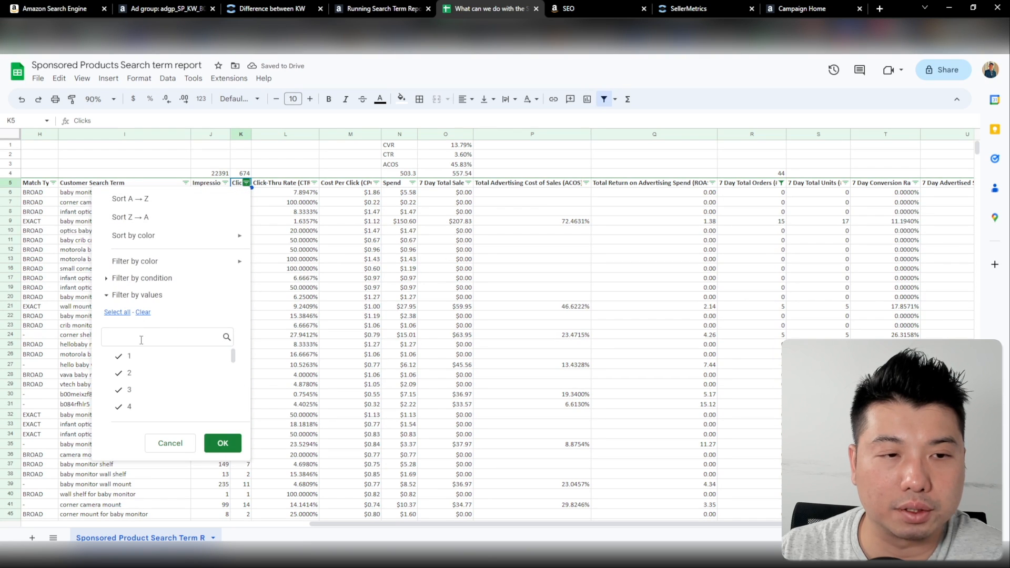
scroll(121, 357, down, 2)
click(122, 359)
click(222, 443)
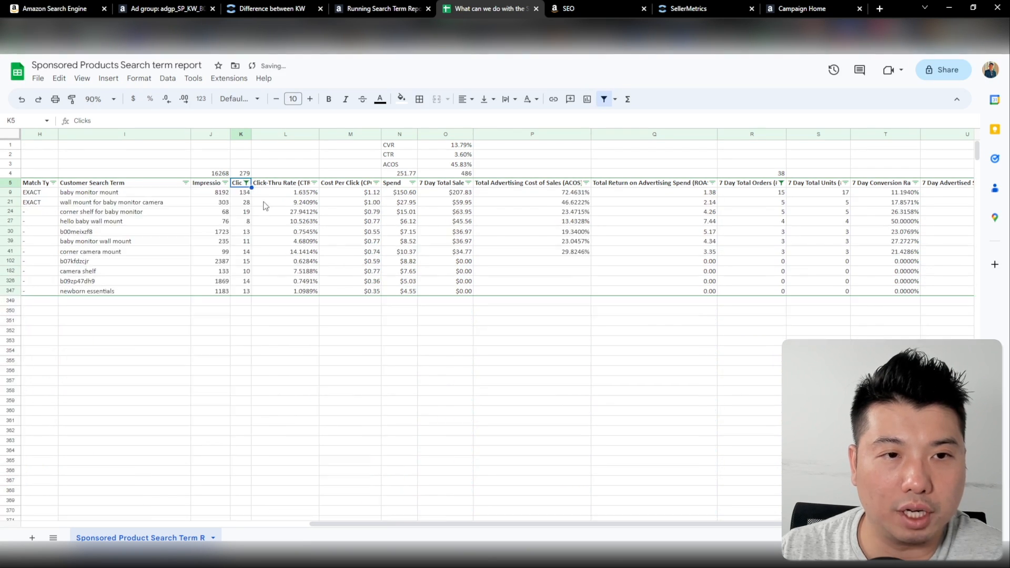
click(246, 182)
click(166, 215)
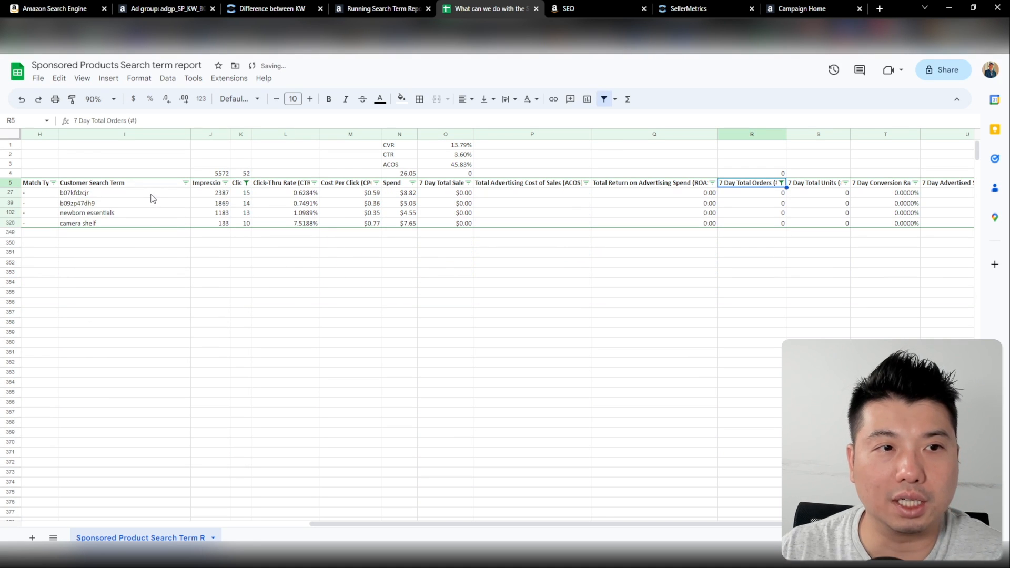
Restrict the 7 Day Total Orders filter to 0 and look over the remaining search terms, including "newborn essentials" and "b09zp47dh9"
drag(151, 194, 147, 216)
click(145, 215)
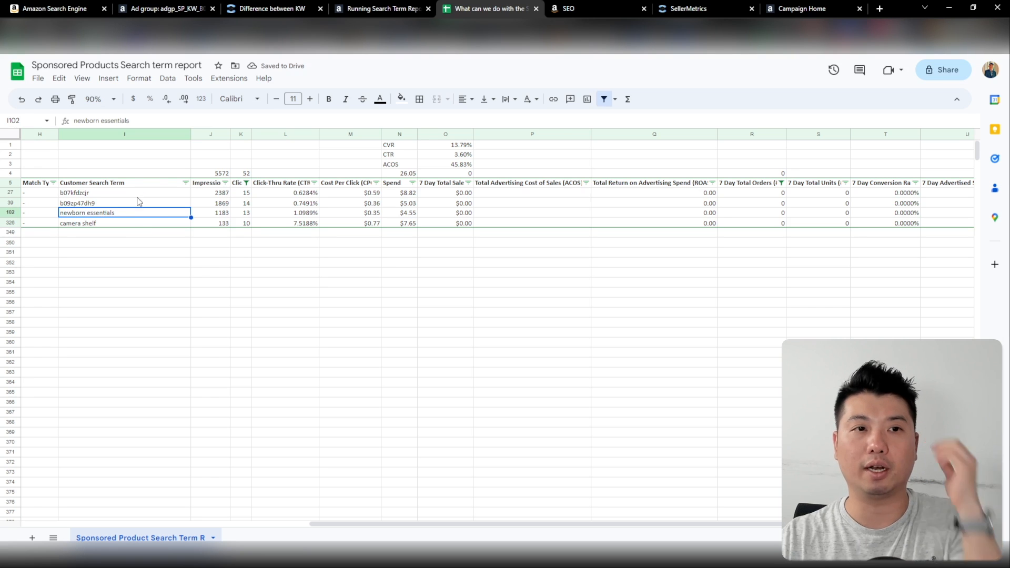
drag(141, 196, 136, 210)
click(135, 207)
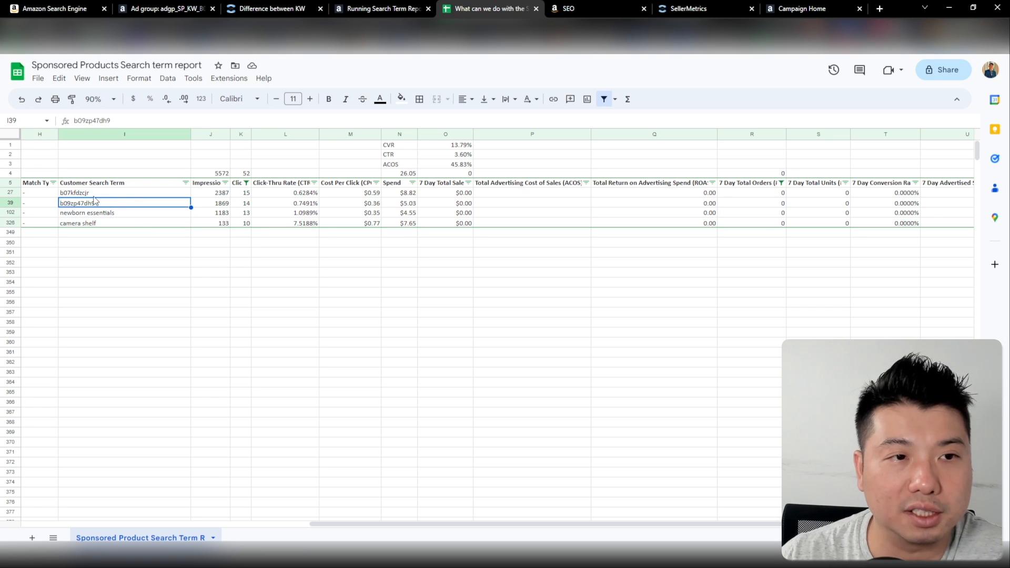
Copy the zero-order search terms "newborn essentials" and "camera shelf"
drag(459, 525, 316, 525)
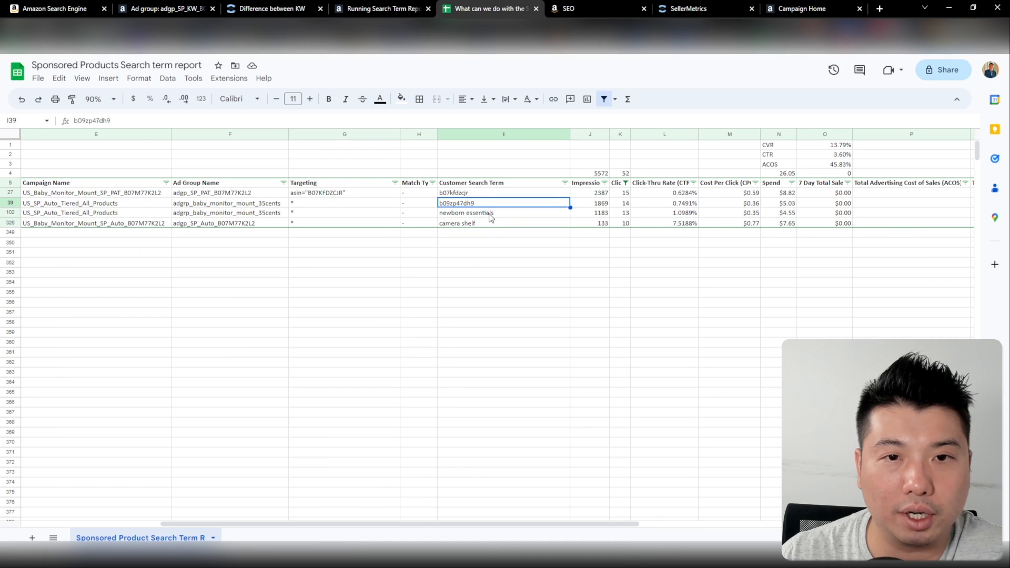
drag(492, 215, 487, 224)
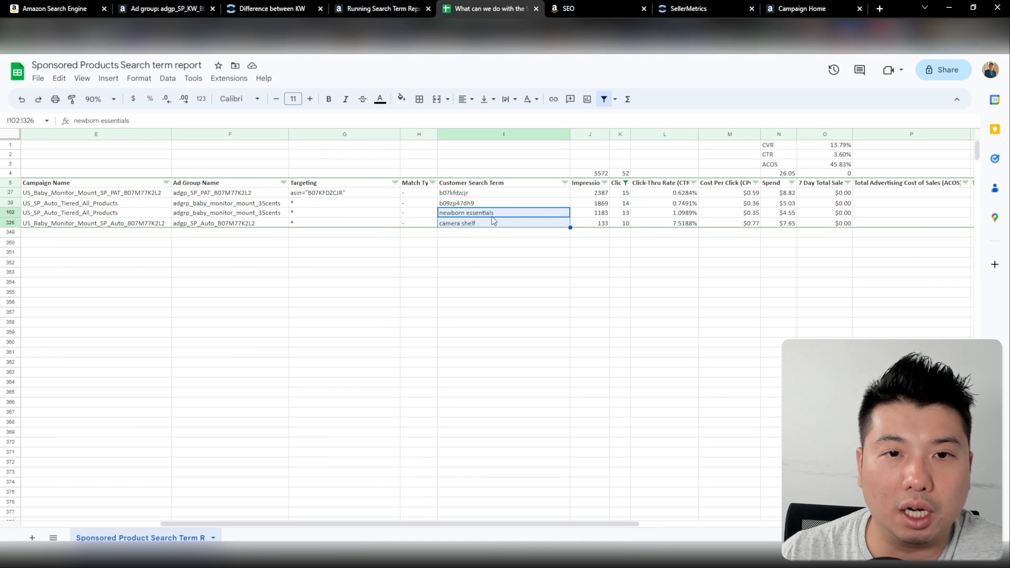
key(ctrl+c)
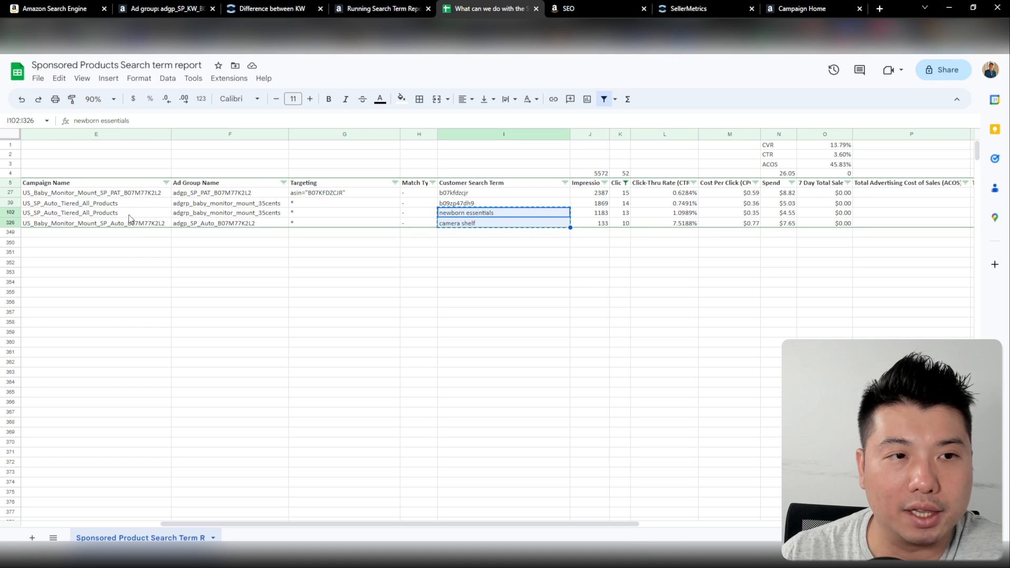
Check the campaign behind "newborn essentials" and copy only the search term "camera shelf"
click(111, 217)
click(483, 225)
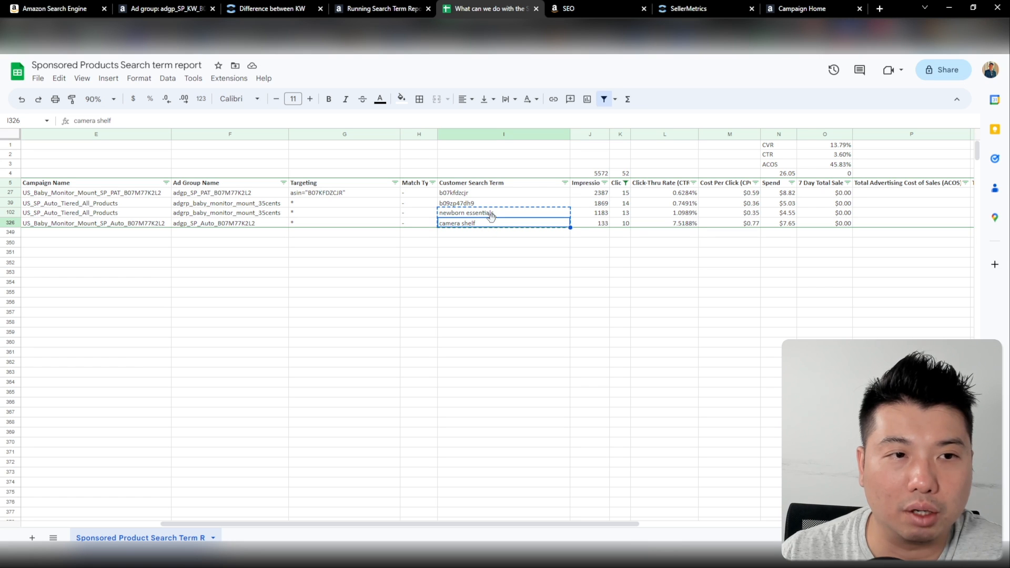
drag(503, 214, 501, 224)
click(493, 226)
key(ctrl+c)
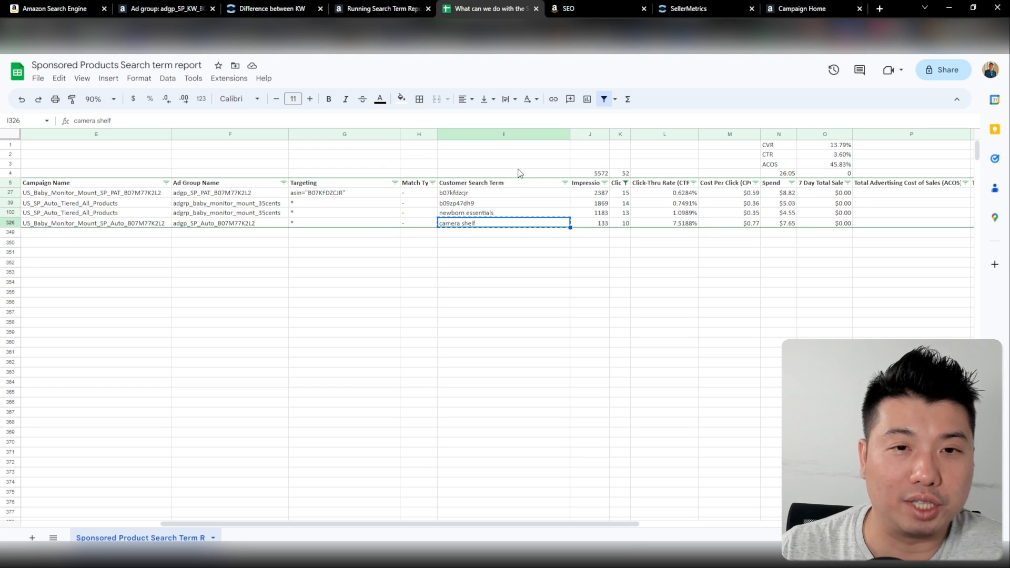
Switch to the Amazon Ads ad group and add the copied search term "camera shelf" as a negative exact keyword
click(182, 7)
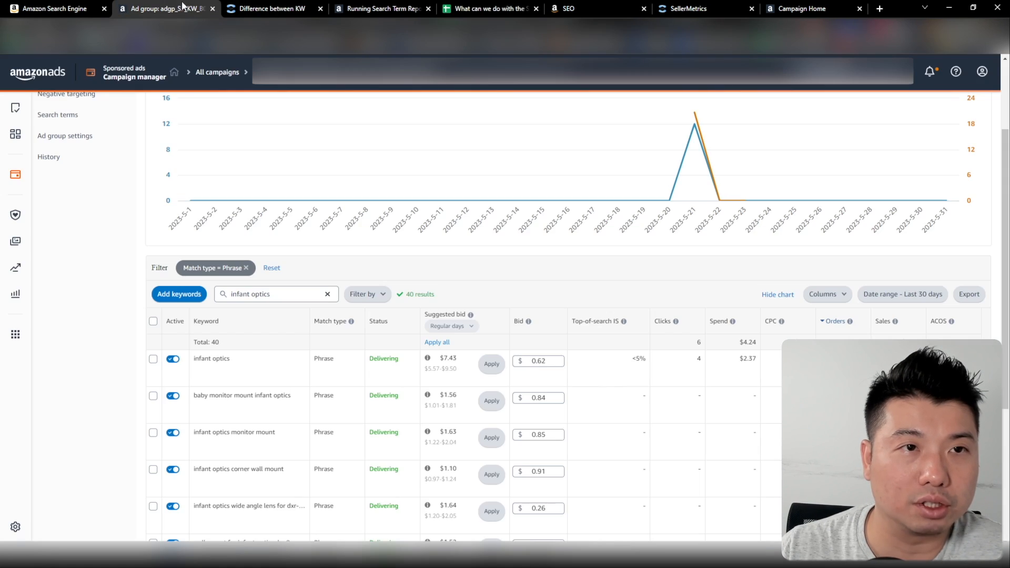
scroll(75, 205, up, 2)
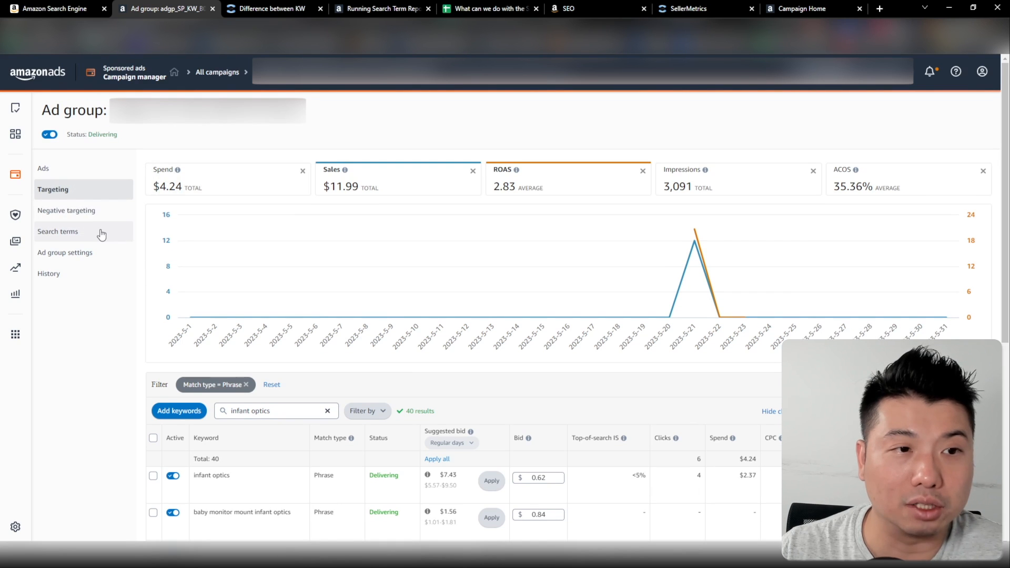
click(94, 212)
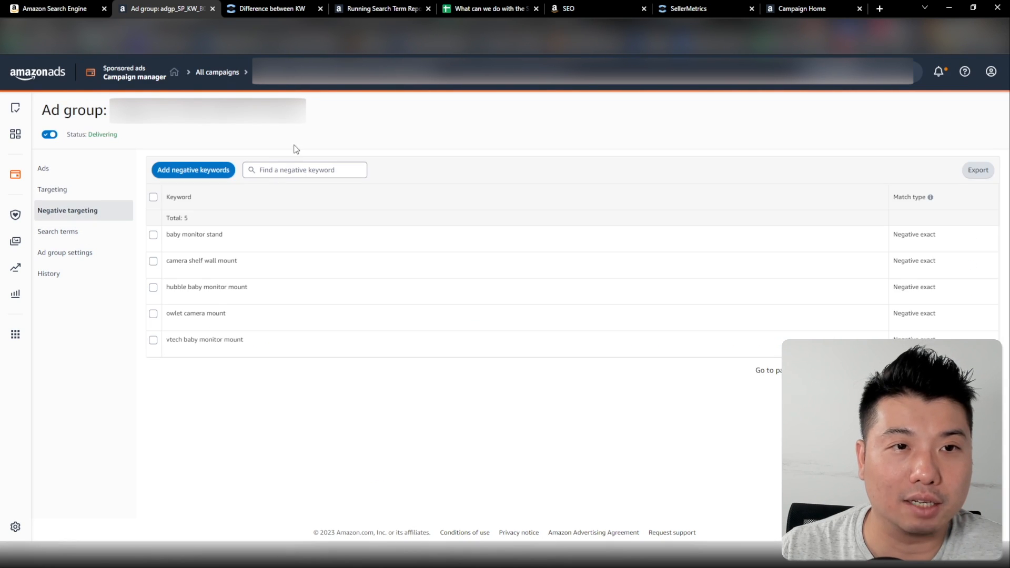
click(212, 174)
click(369, 159)
key(ctrl+v)
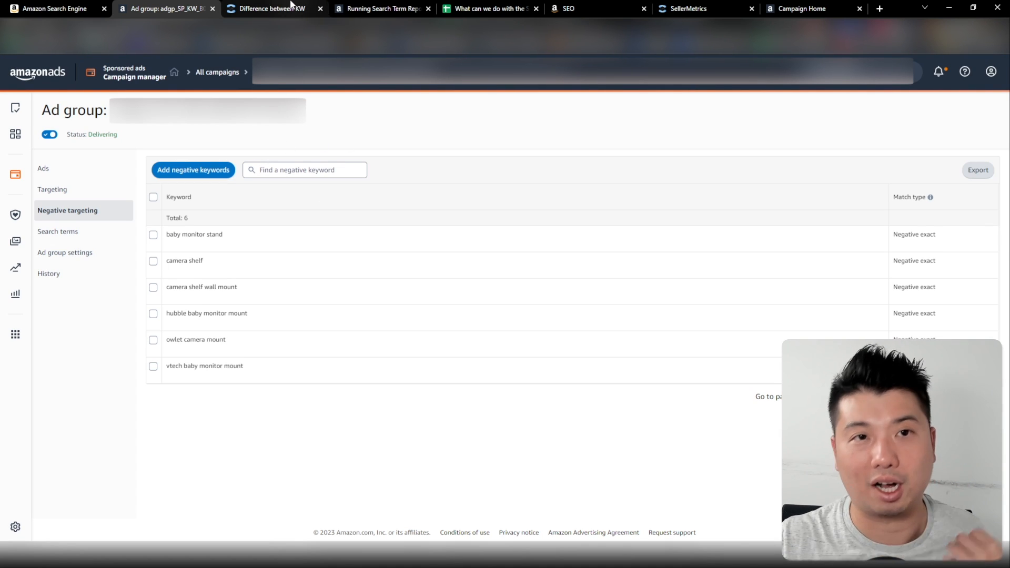
Return to the search term report in Google Sheets and sort it by 7 Day Total Orders from Z to A
click(476, 9)
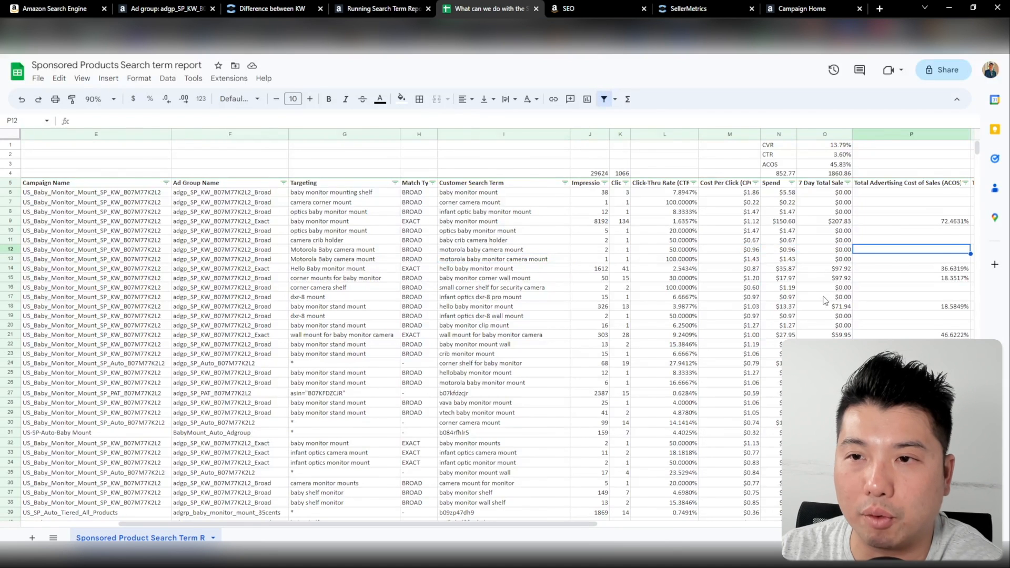
key(Right)
key(Right)
key(Right)
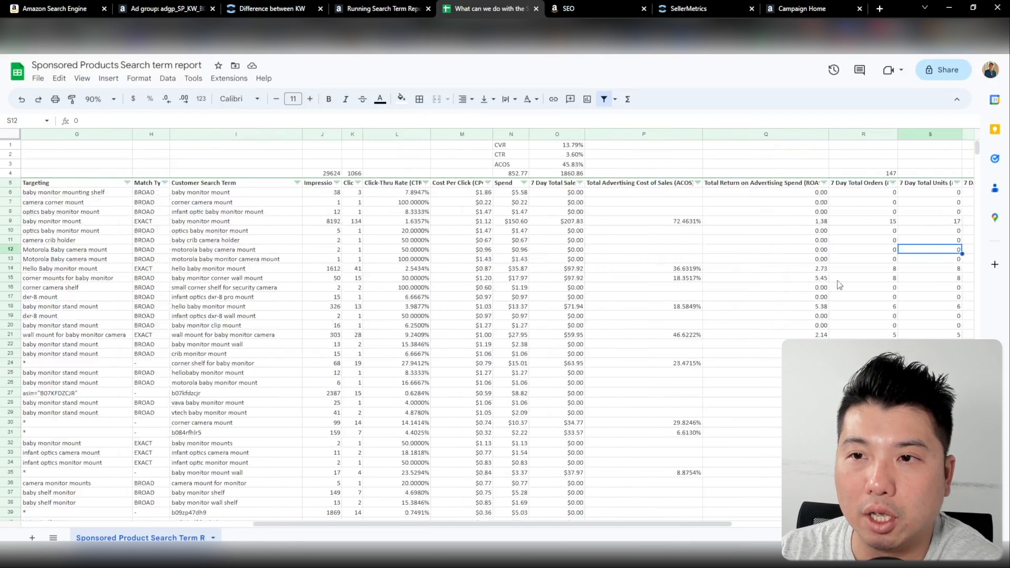
key(Right)
click(780, 183)
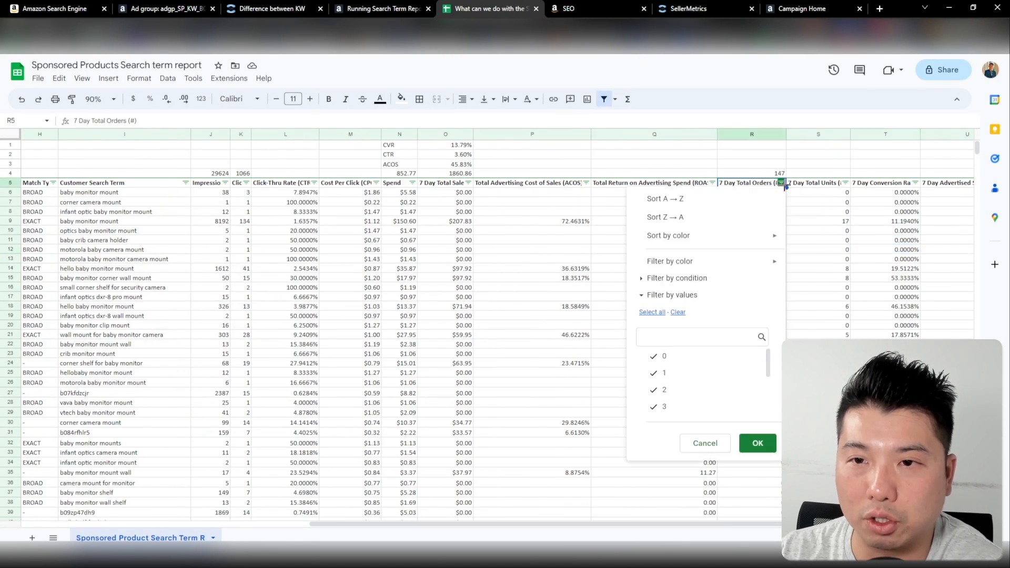
click(738, 224)
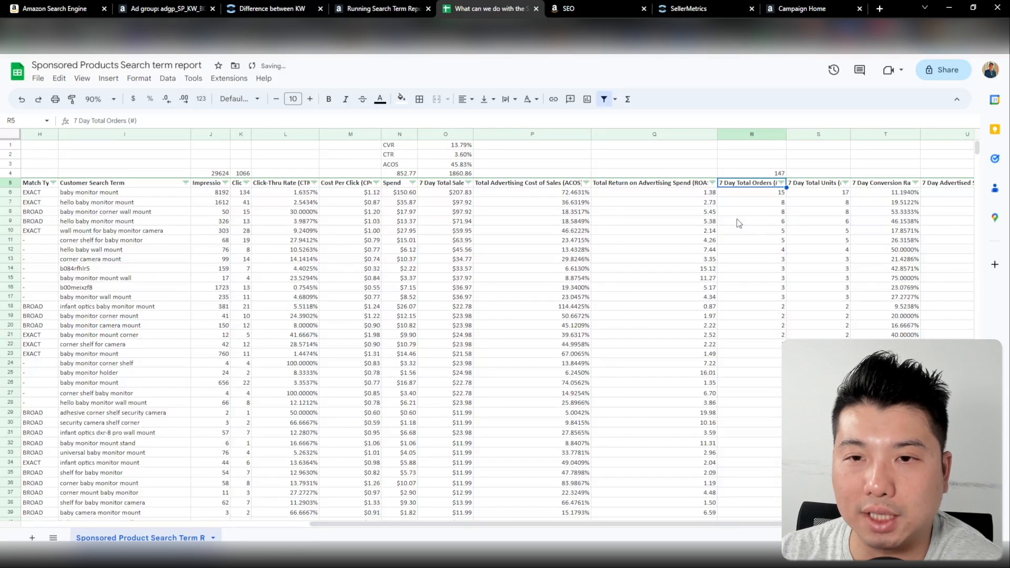
Examine the conversion rate, advertising cost of sales and clicks of the search term "baby monitor mount" in row 6
key(Left)
key(Left)
key(Left)
key(Left)
key(Left)
key(Left)
key(Left)
key(Down)
key(Left)
key(Left)
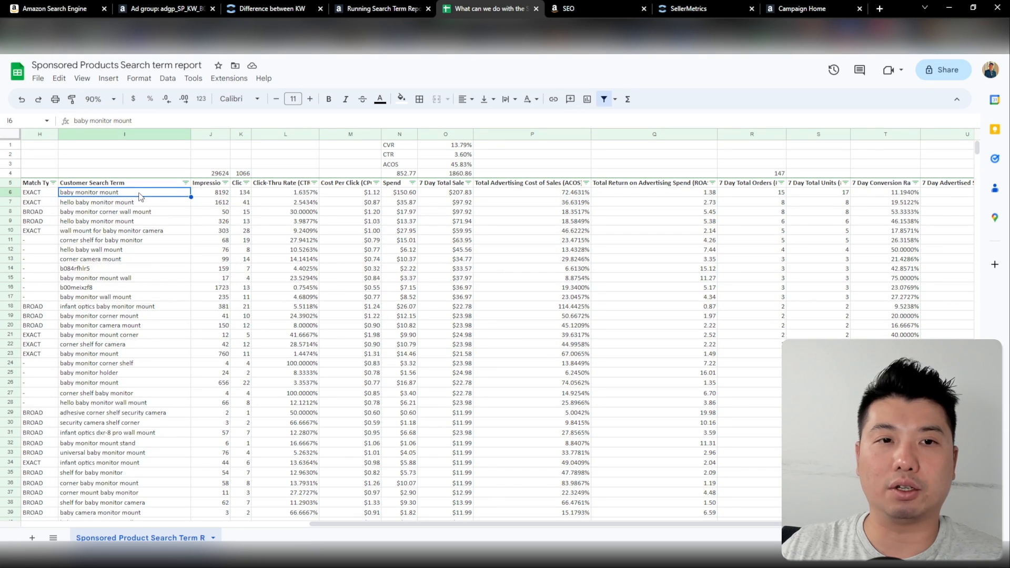
click(917, 193)
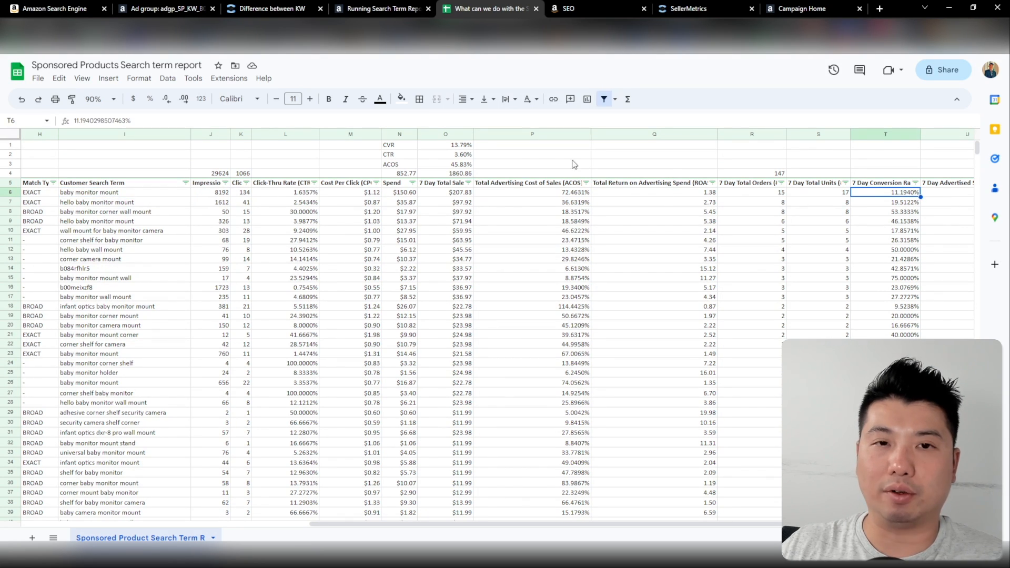
key(Right)
key(Right)
key(Right)
key(Right)
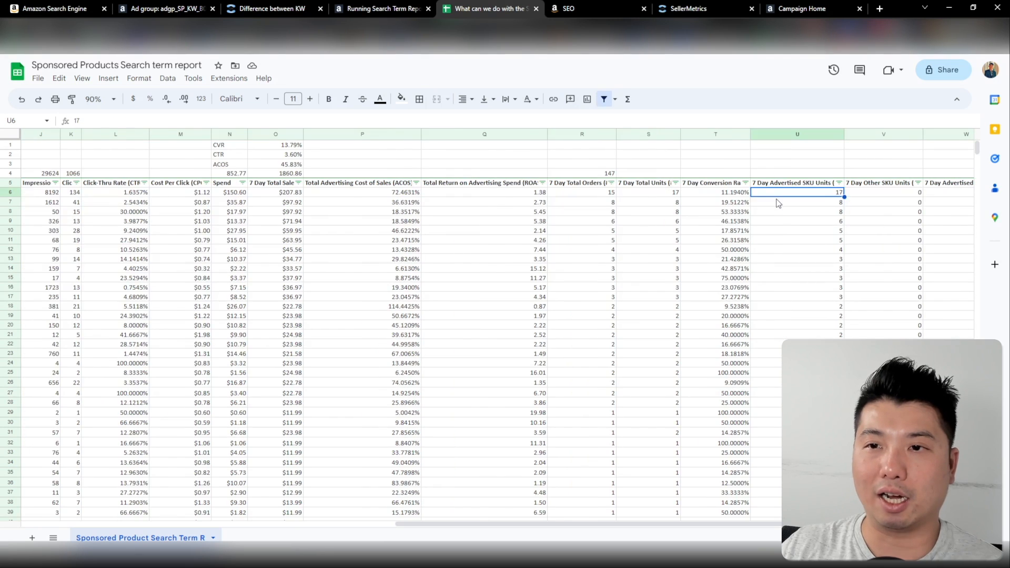
key(Left)
key(Left)
key(Left)
key(Left)
key(Left)
key(Left)
key(Left)
key(Left)
key(Left)
key(Left)
key(Left)
key(Left)
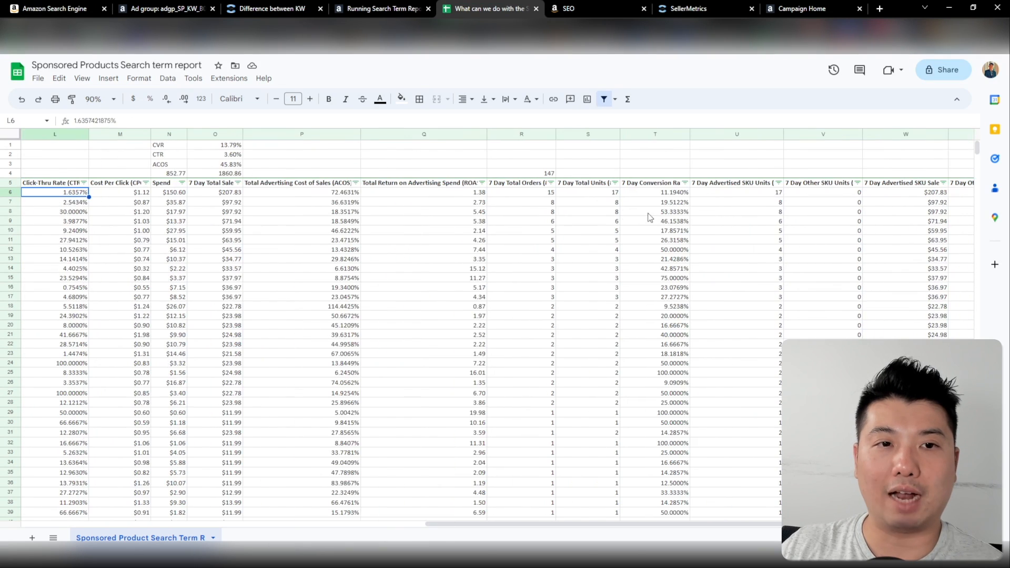
click(686, 194)
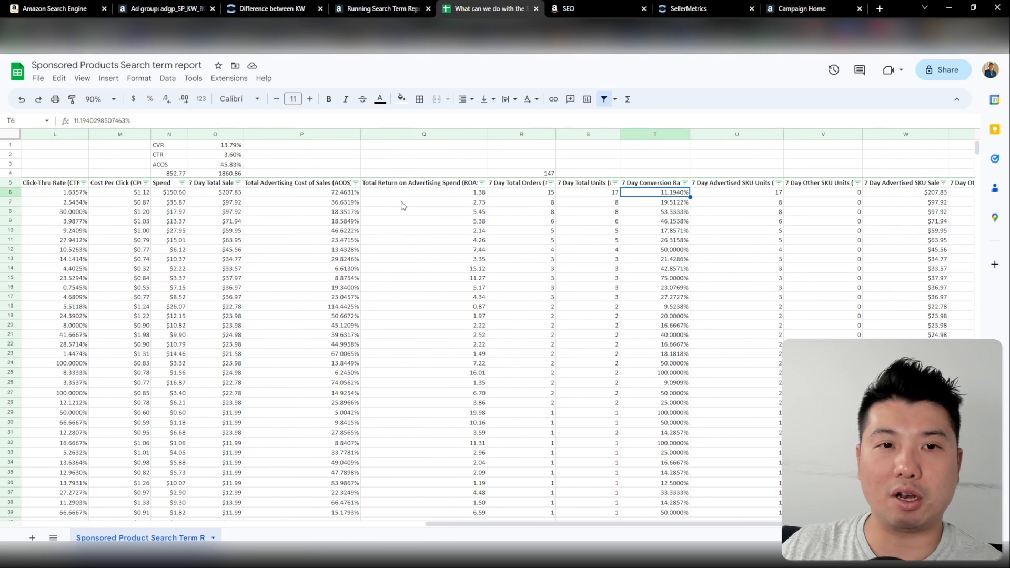
click(323, 196)
key(Left)
key(Left)
key(Left)
key(Left)
key(Left)
key(Left)
key(Left)
key(Left)
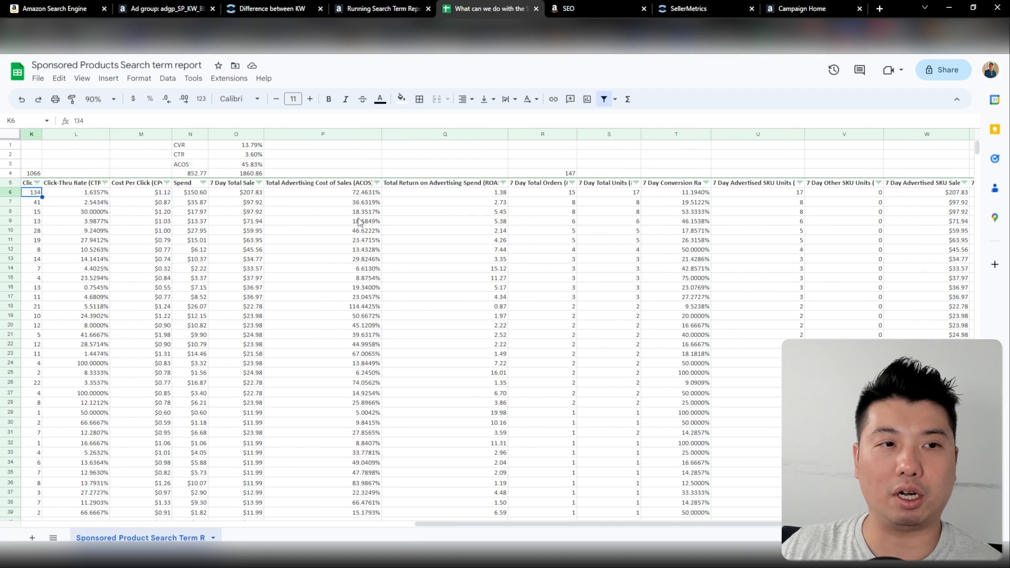
Compare the conversion rate of "hello baby monitor mount" in row 7 with the overall CVR and select that search term
key(Down)
key(Left)
click(10, 202)
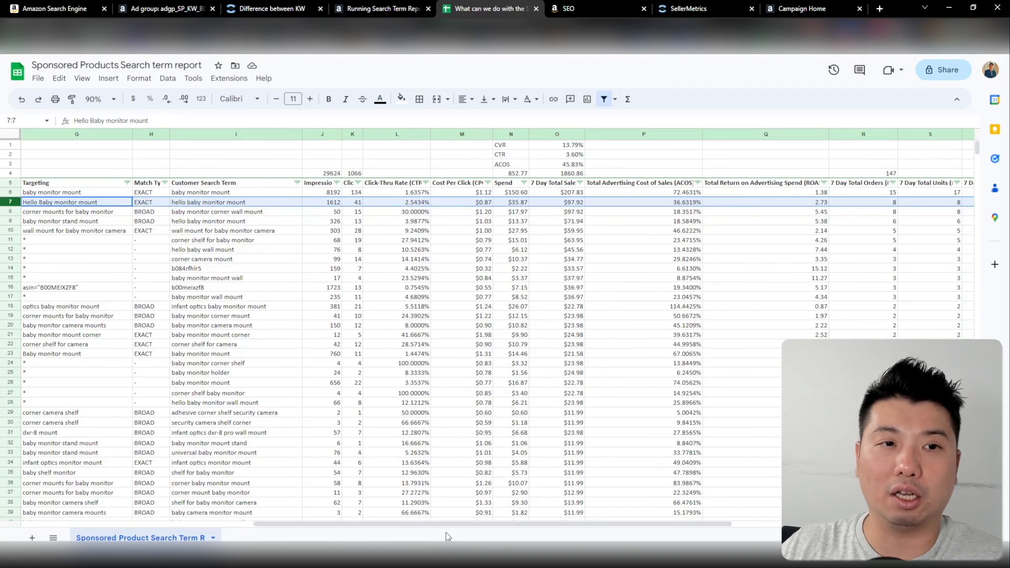
scroll(670, 524, right, 5)
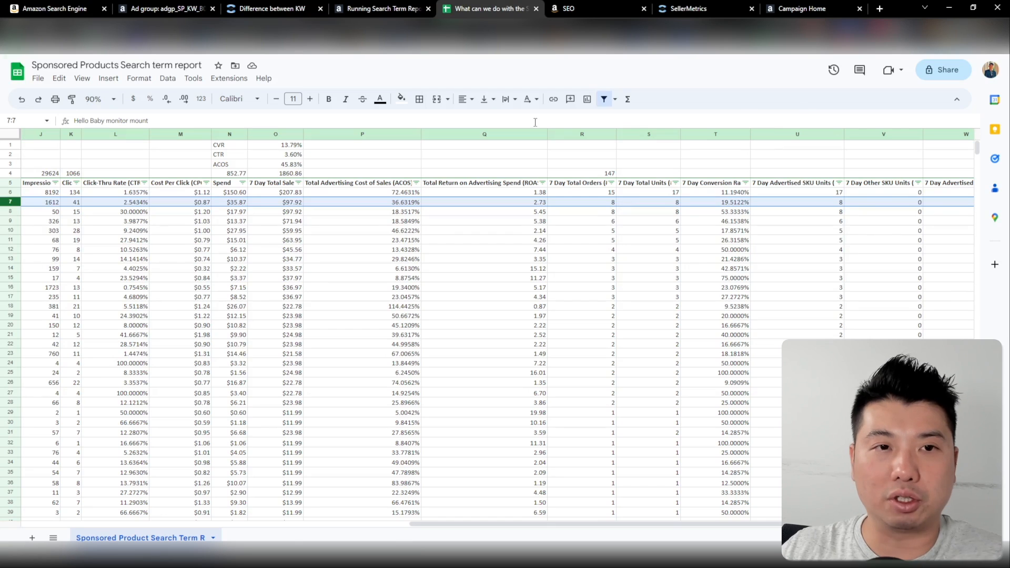
click(747, 203)
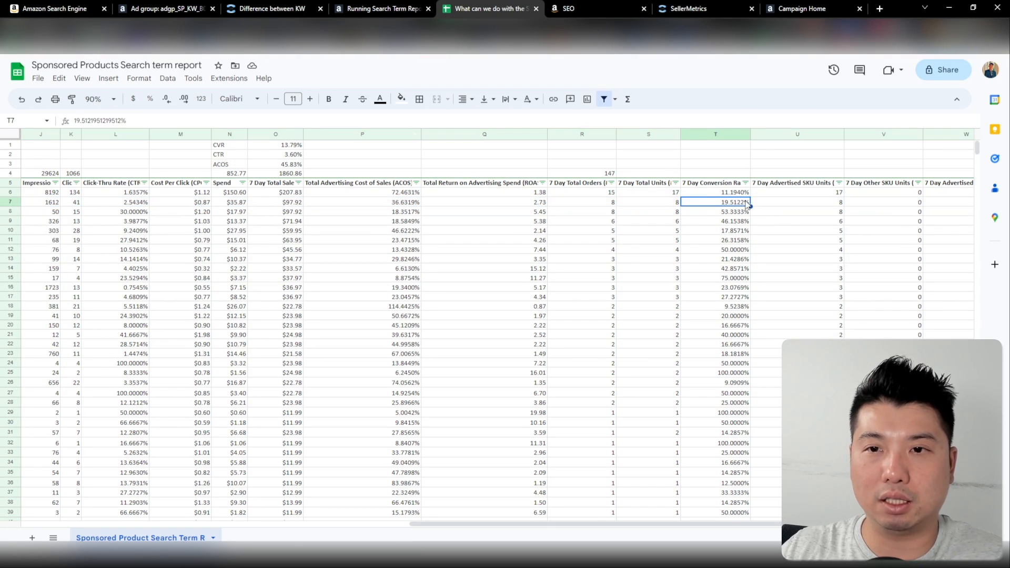
click(291, 146)
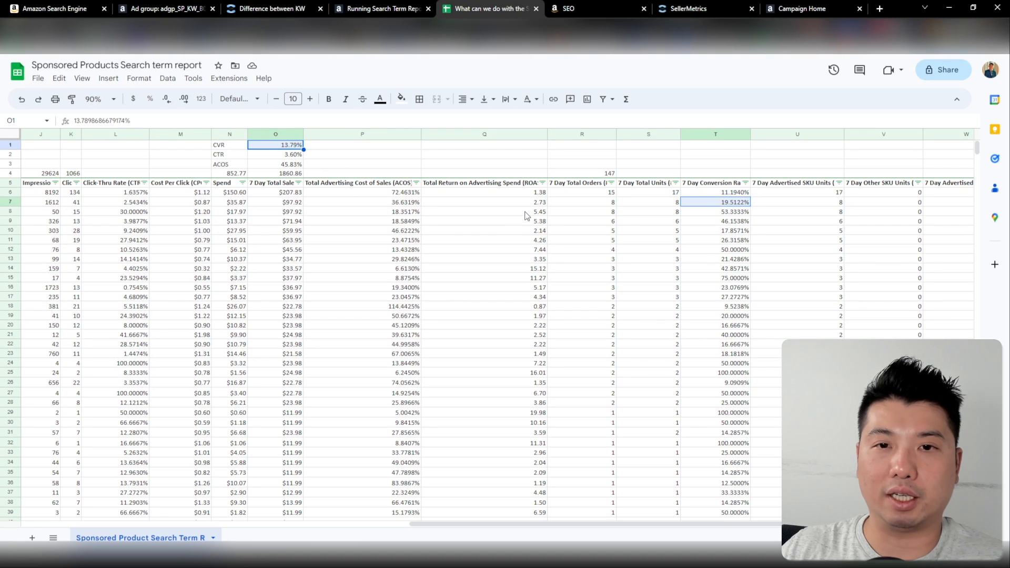
click(11, 203)
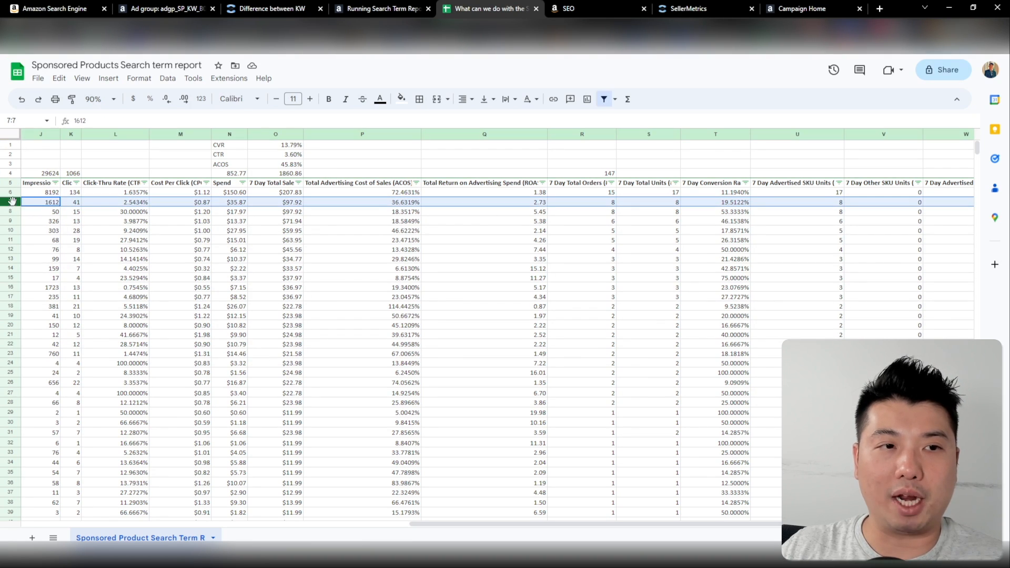
drag(713, 526, 325, 526)
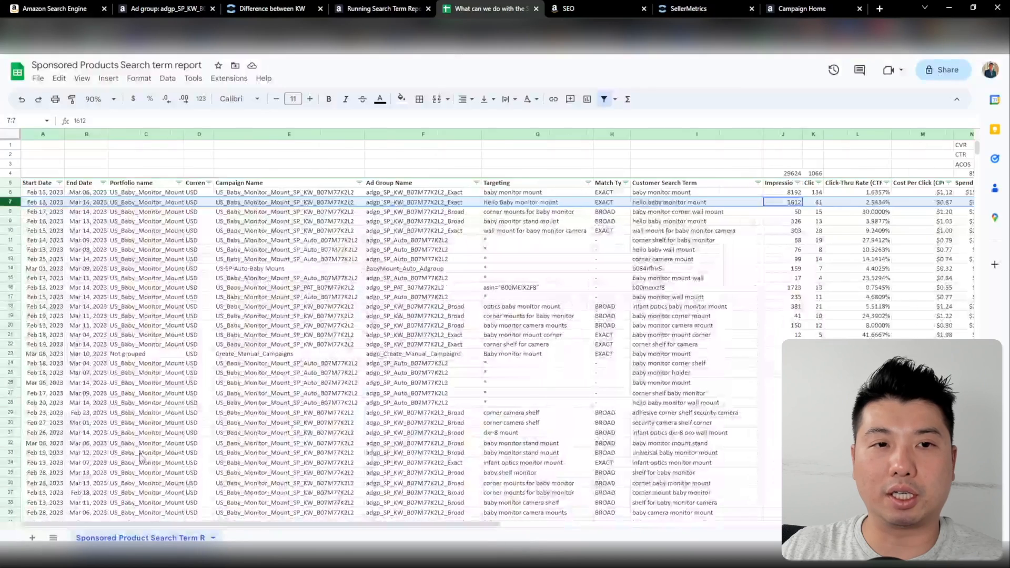
click(677, 203)
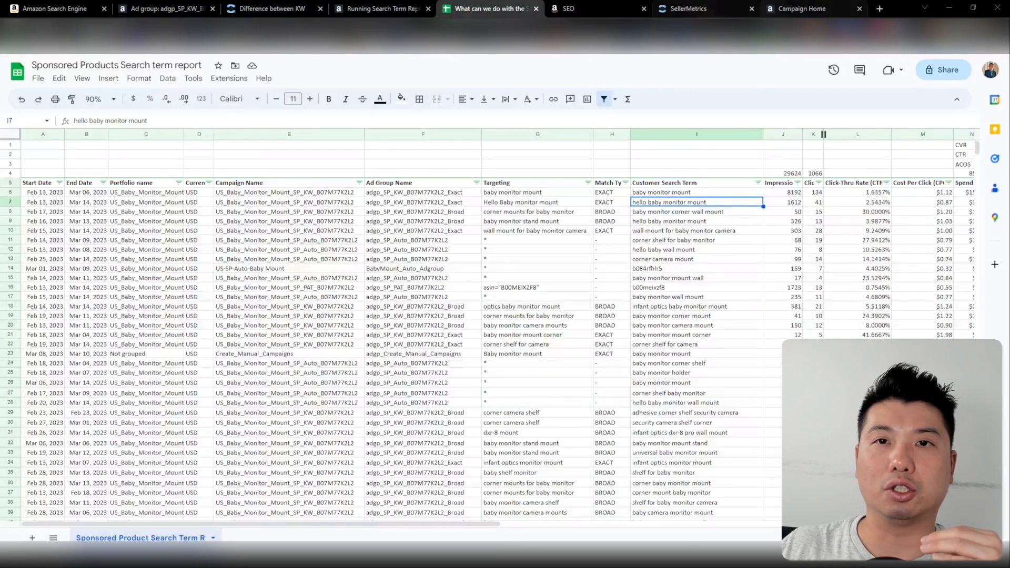
Switch to the Seller Central inventory and open the Baby Monitor Mount listing for editing
click(811, 9)
click(571, 9)
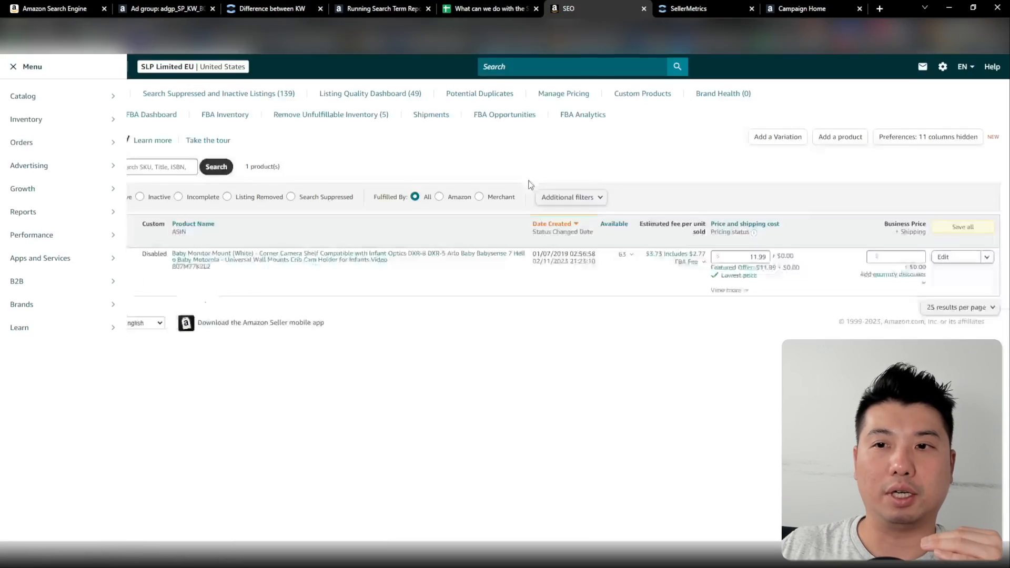
click(969, 259)
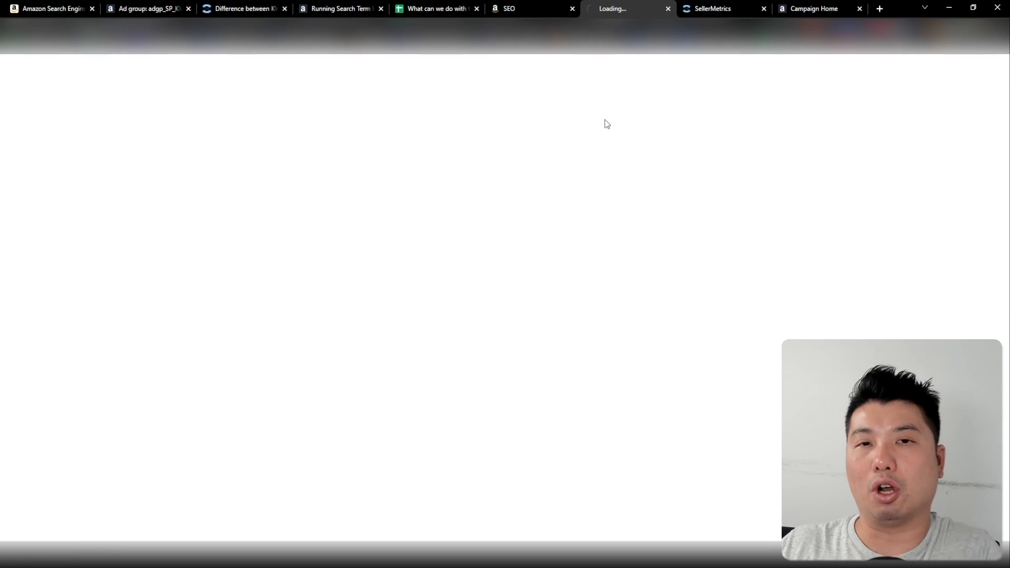
Look over the converting search terms in the report, such as "baby monitor corner wall mount" and "corner shelf for camera"
click(403, 15)
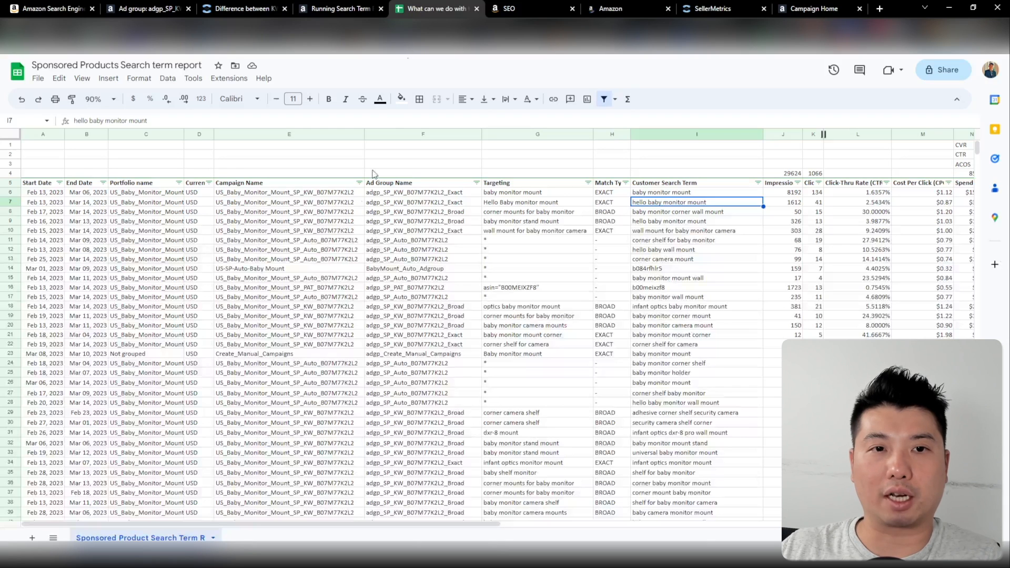
click(664, 195)
click(710, 211)
click(716, 204)
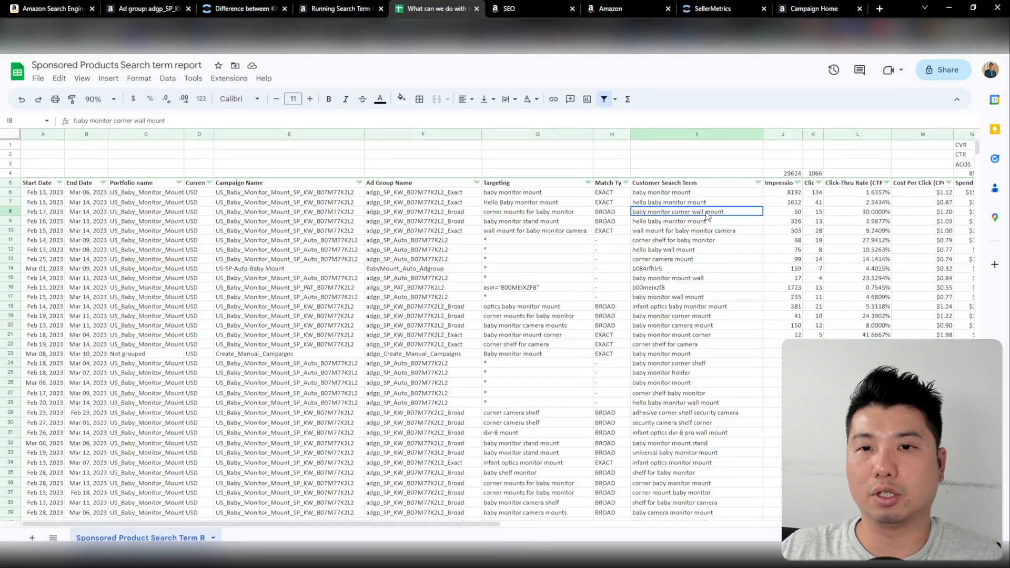
click(700, 298)
click(674, 345)
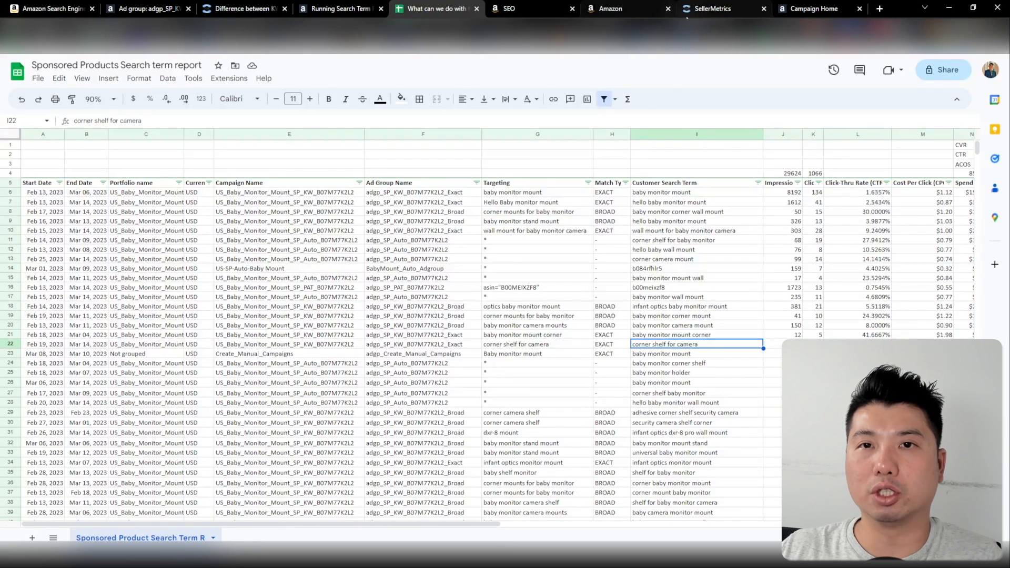
In the Seller Central listing's keywords, add "hello" at the start of the Search Terms
click(650, 9)
click(525, 7)
click(615, 8)
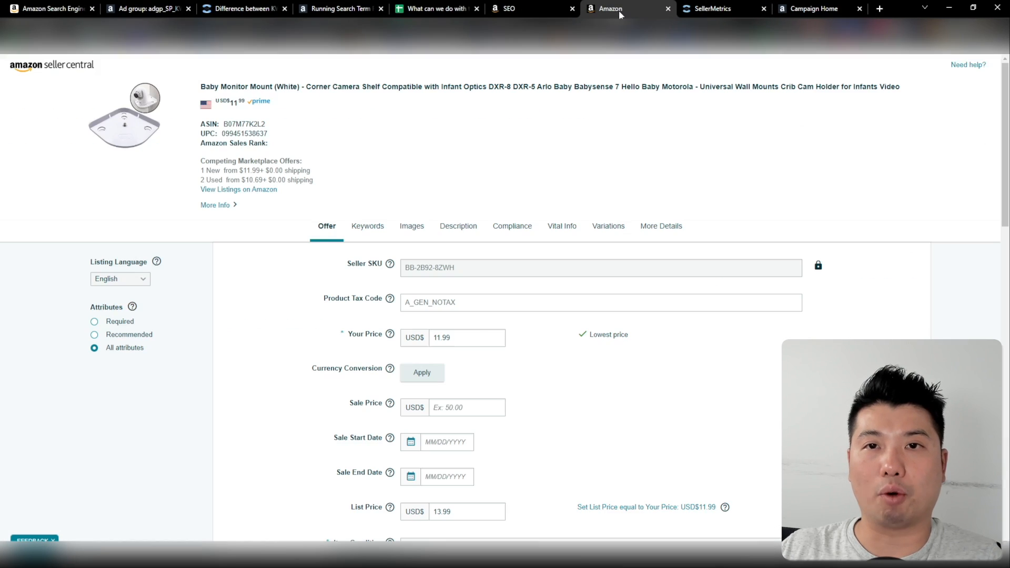
click(367, 226)
drag(409, 315, 834, 310)
drag(747, 311, 350, 312)
click(414, 316)
text(hello)
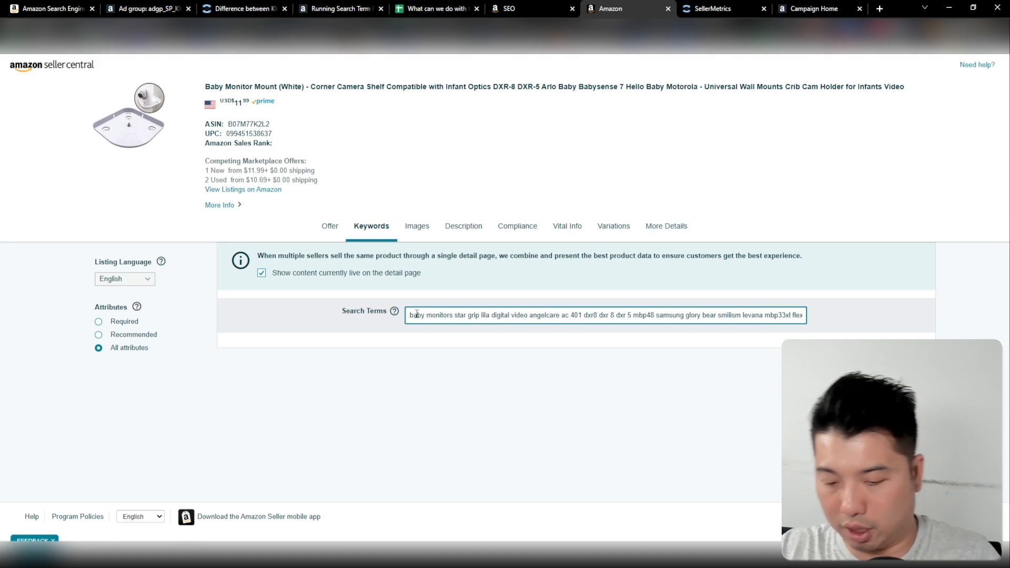
Check the wording of the Baby Monitor Mount listing's product title
click(525, 128)
drag(205, 87, 577, 107)
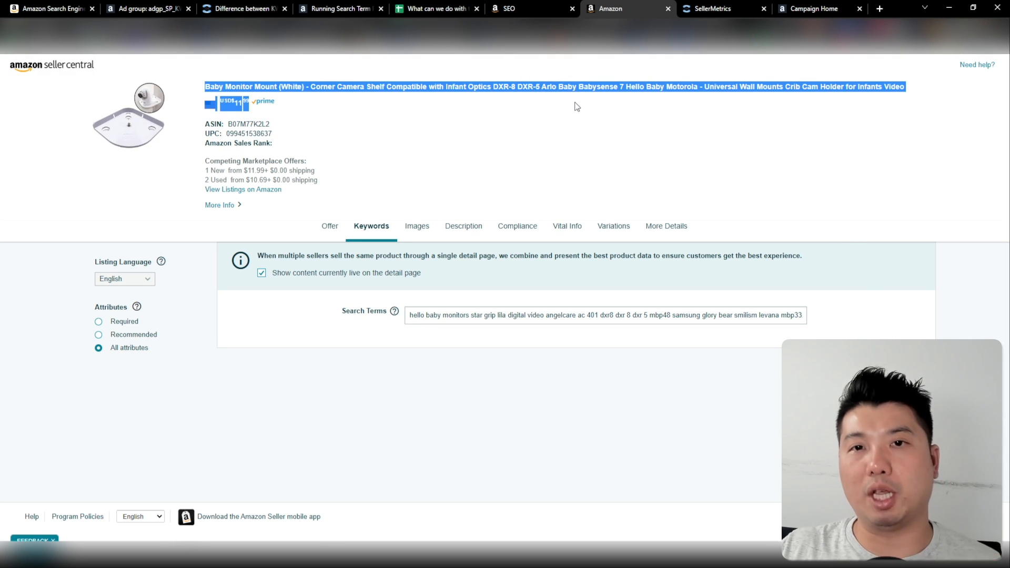
click(389, 120)
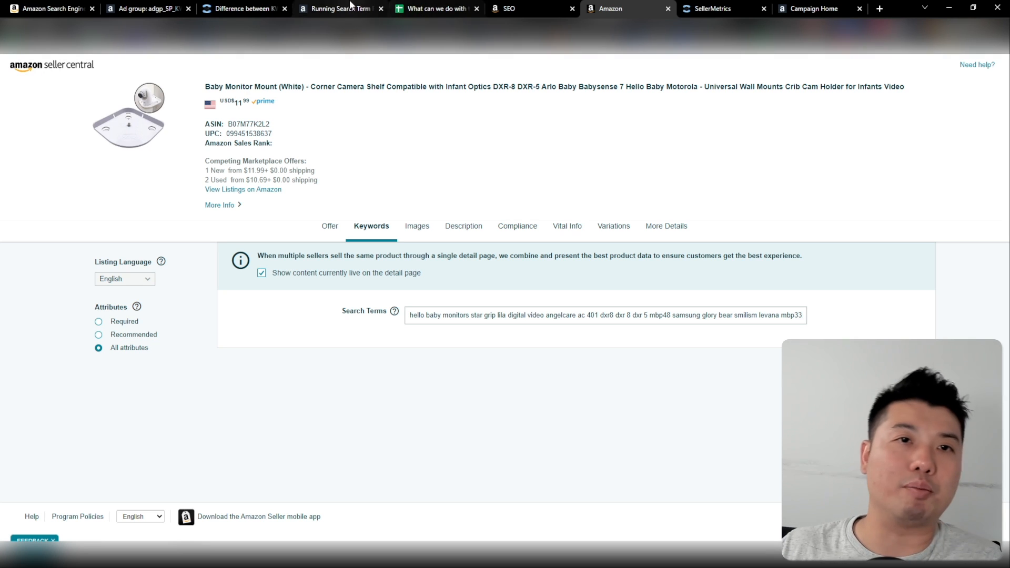
Review the report's search terms "corner camera mount", "hello baby wall mount" and "corner shelf for baby monitor", and return to the listing's keywords
click(436, 6)
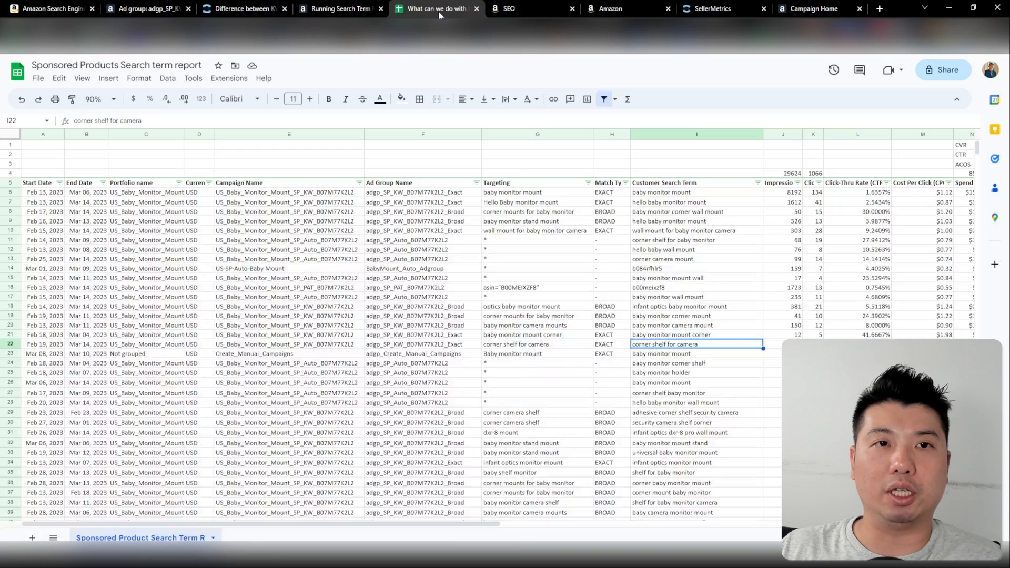
click(251, 13)
click(429, 9)
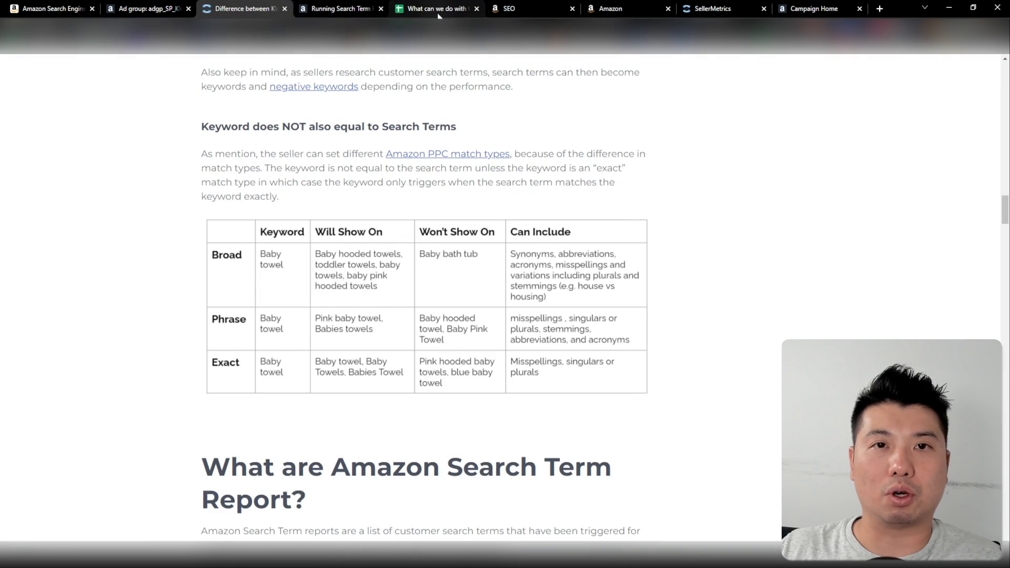
click(685, 260)
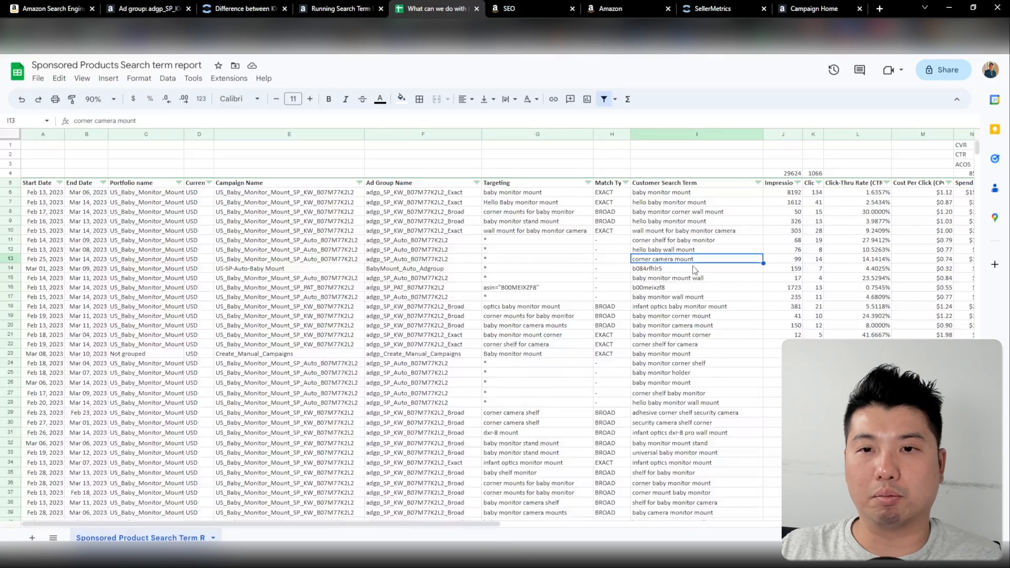
click(697, 249)
click(704, 243)
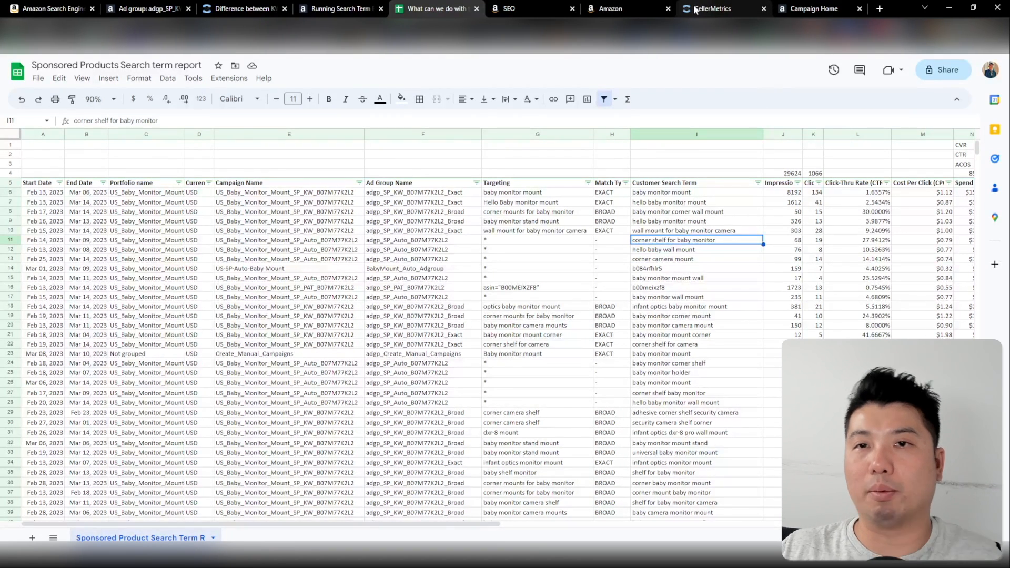
click(643, 9)
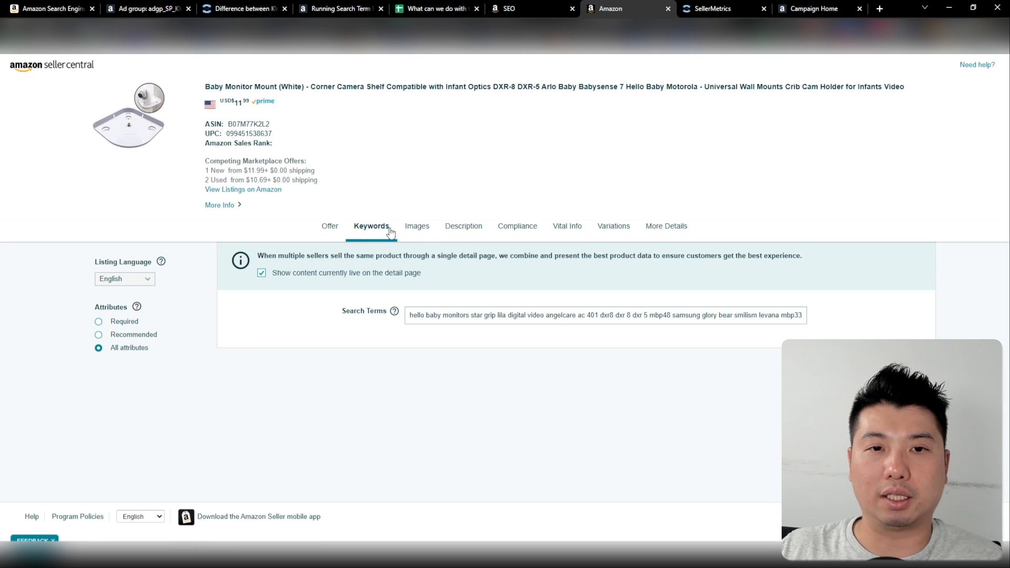
Review the Baby Monitor Mount listing's description, bullet points and title against the search term report
click(470, 230)
scroll(329, 205, up, 3)
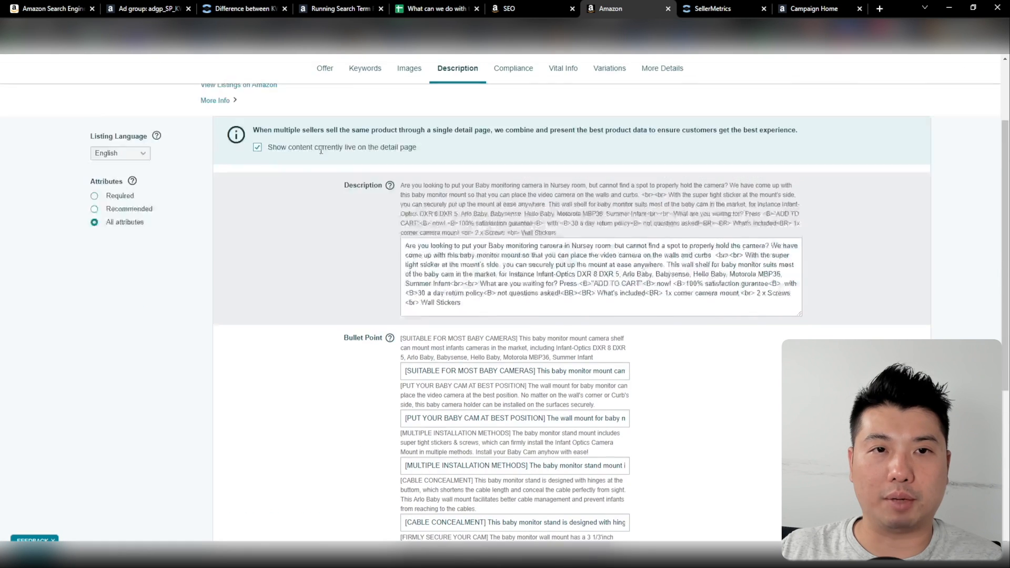
click(563, 218)
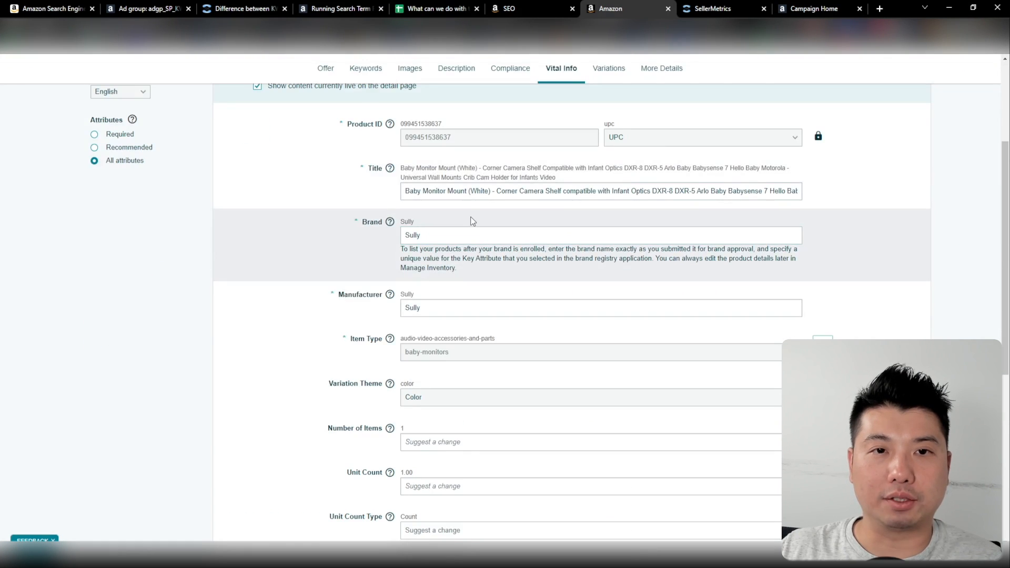
scroll(457, 232, up, 1)
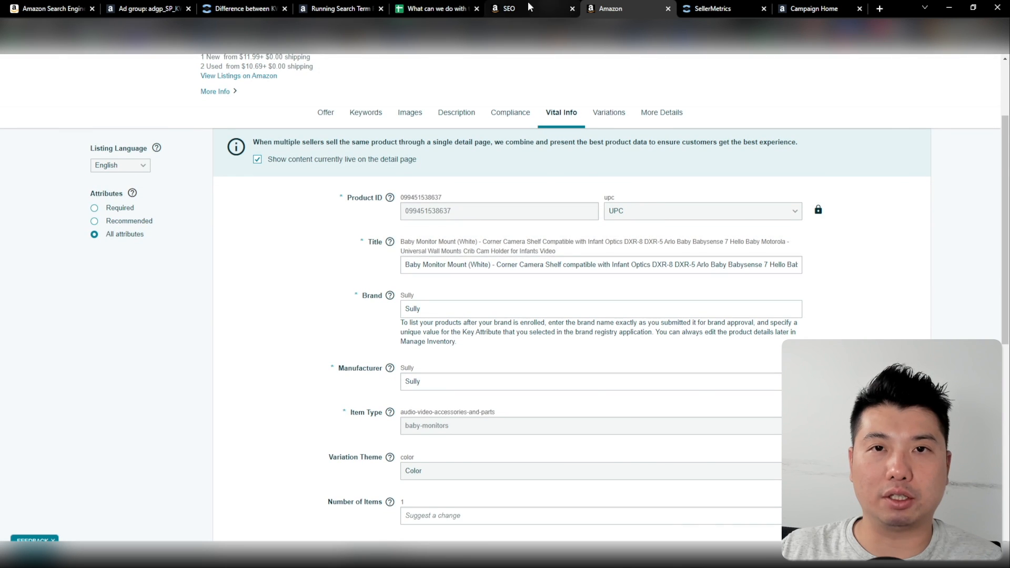
click(434, 9)
click(611, 9)
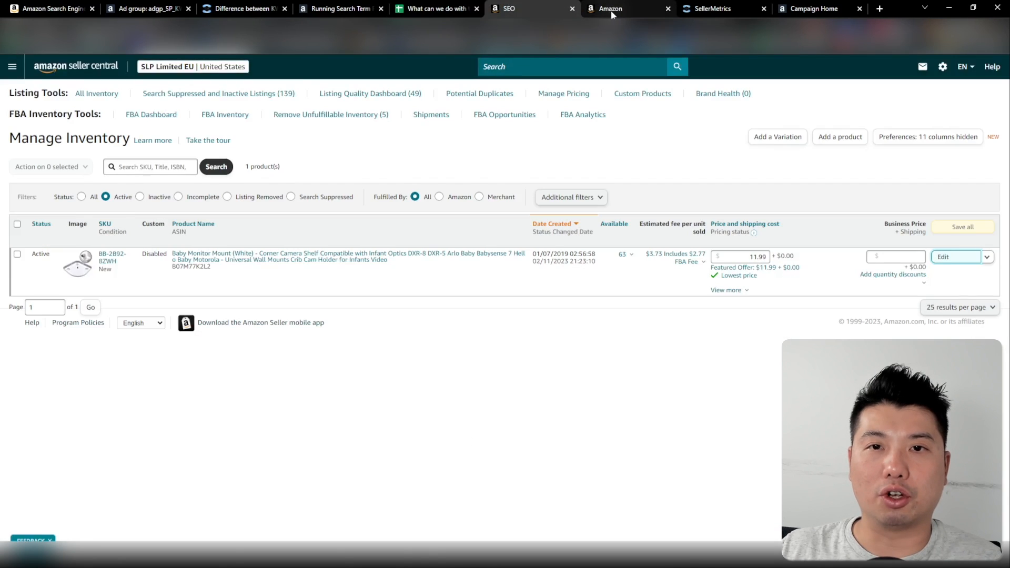
Submit the Baby Monitor Mount listing changes and close the listing's page
drag(447, 265, 360, 273)
scroll(571, 315, down, 6)
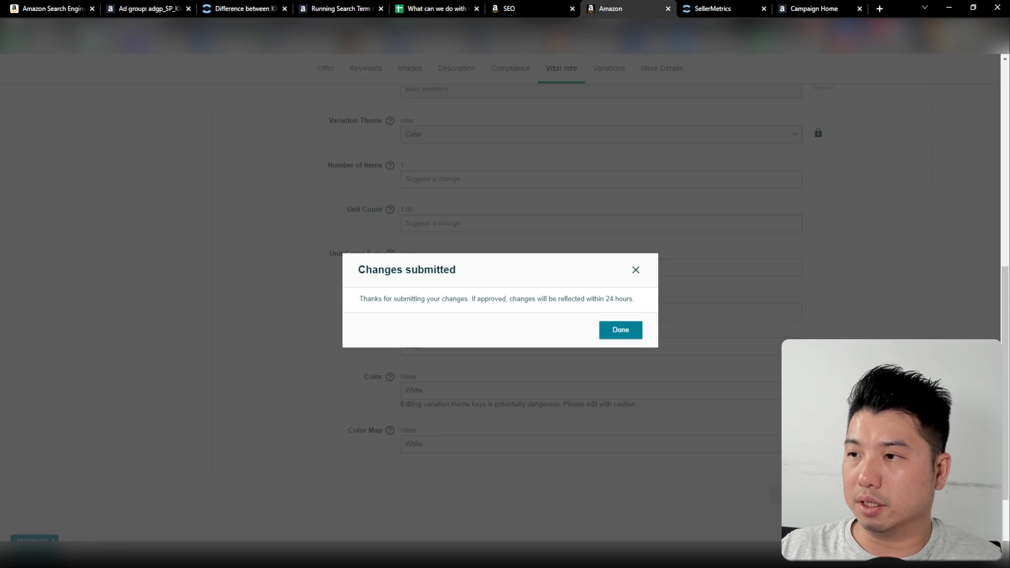
click(605, 331)
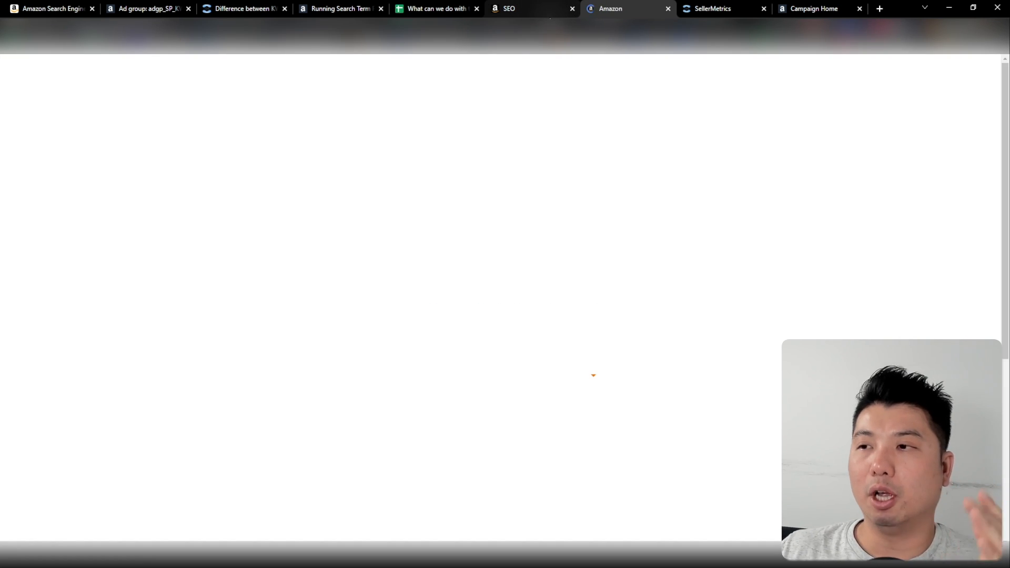
click(670, 9)
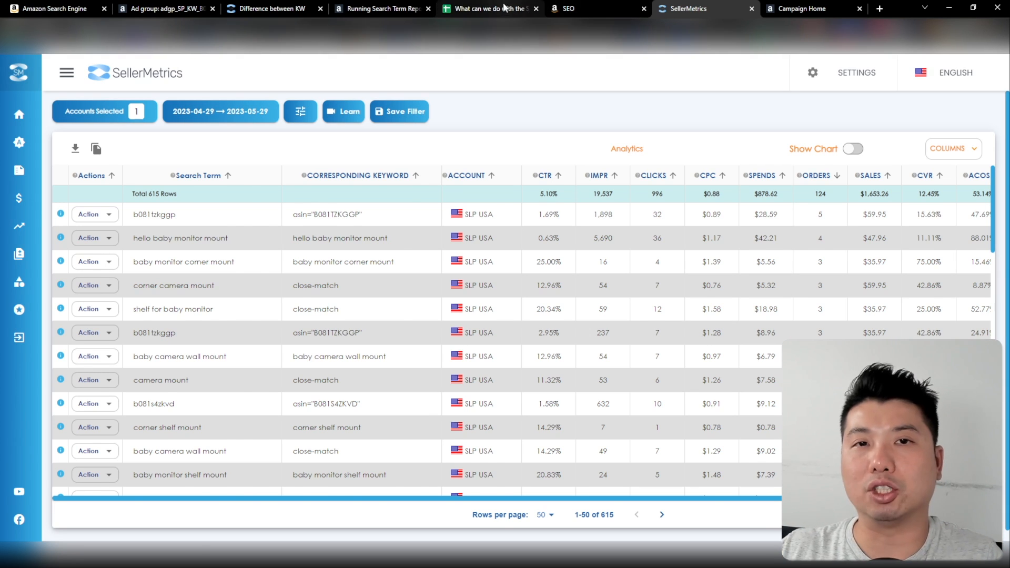
Compare the Sponsored Products search term report with the search term table in SellerMetrics
click(521, 9)
click(715, 8)
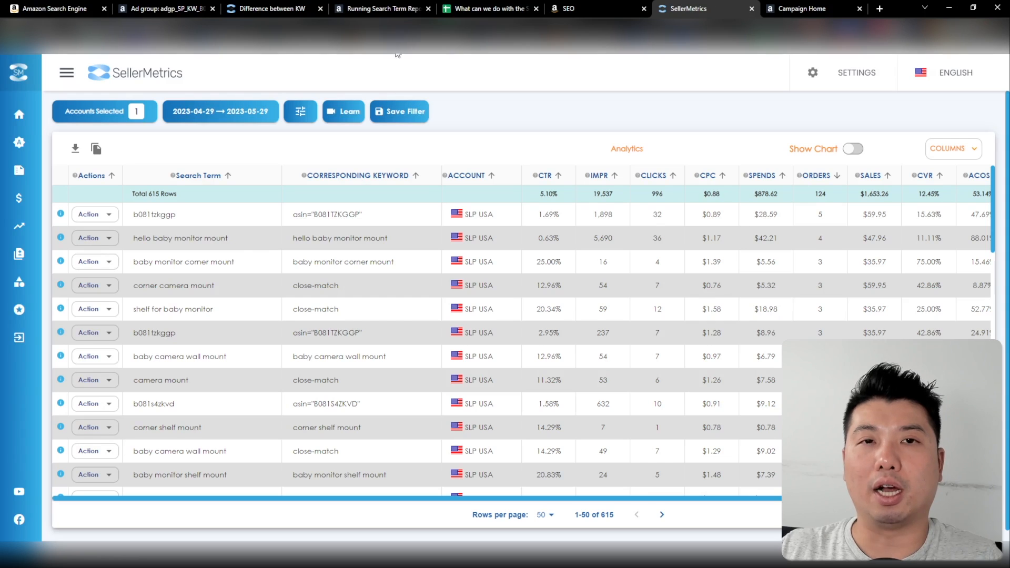
click(474, 9)
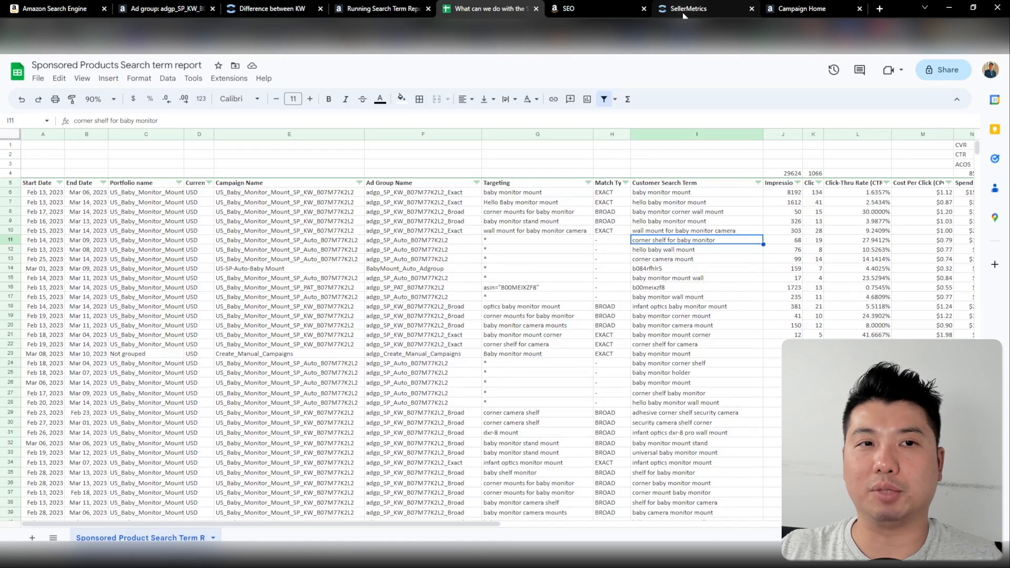
click(78, 65)
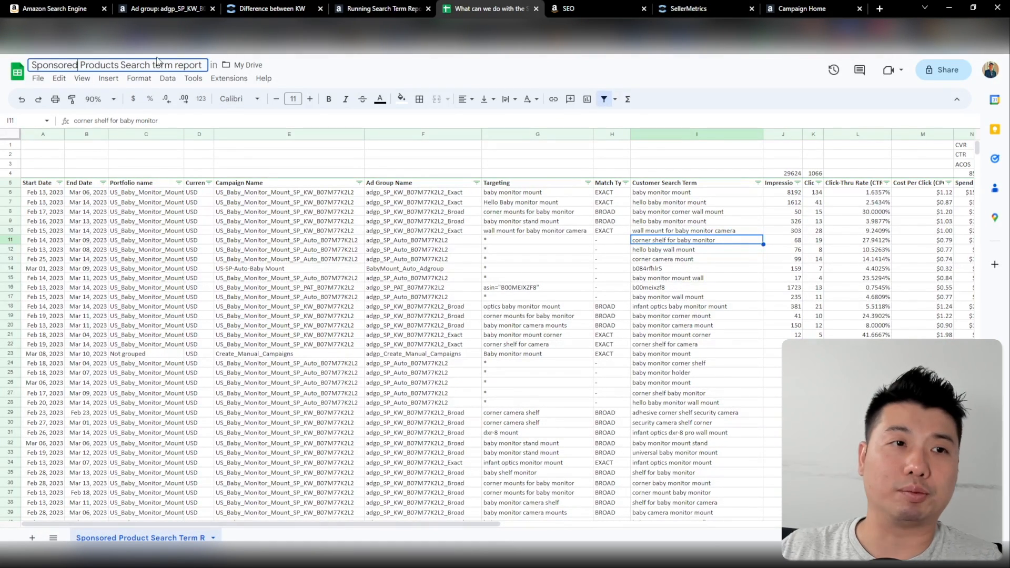
click(688, 10)
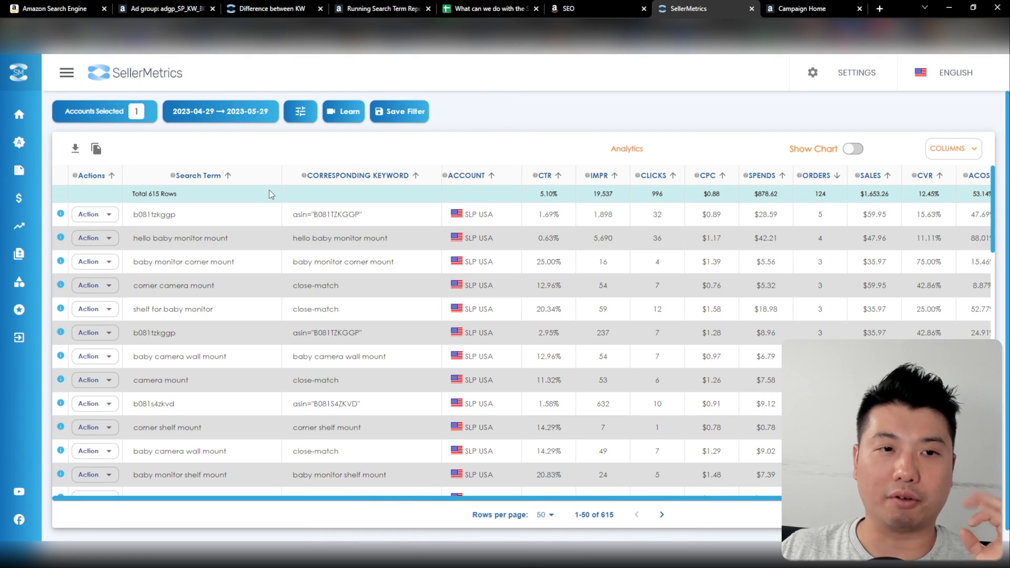
Start adding "shelf for baby monitor" as a keyword, replacing the preset destination campaign with US_Baby_Monitor_Mount_SP_KW_B07M77K2L2
mouse_move(67, 115)
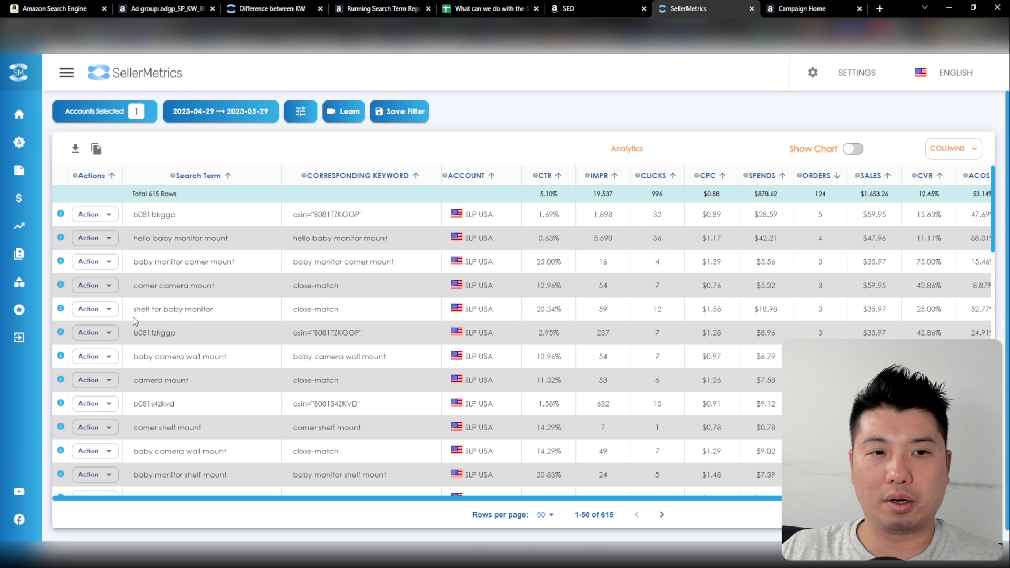
click(101, 310)
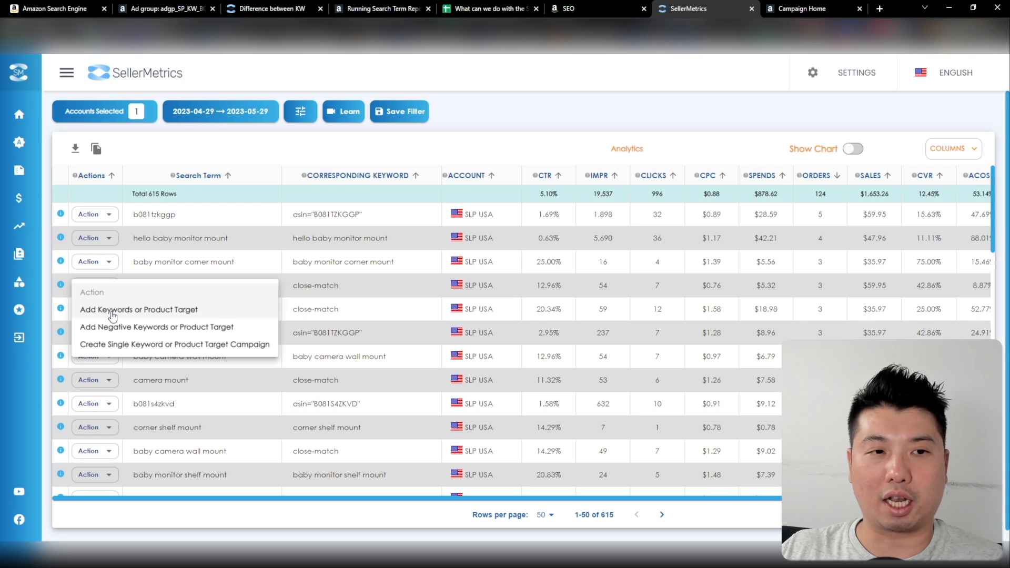
click(110, 311)
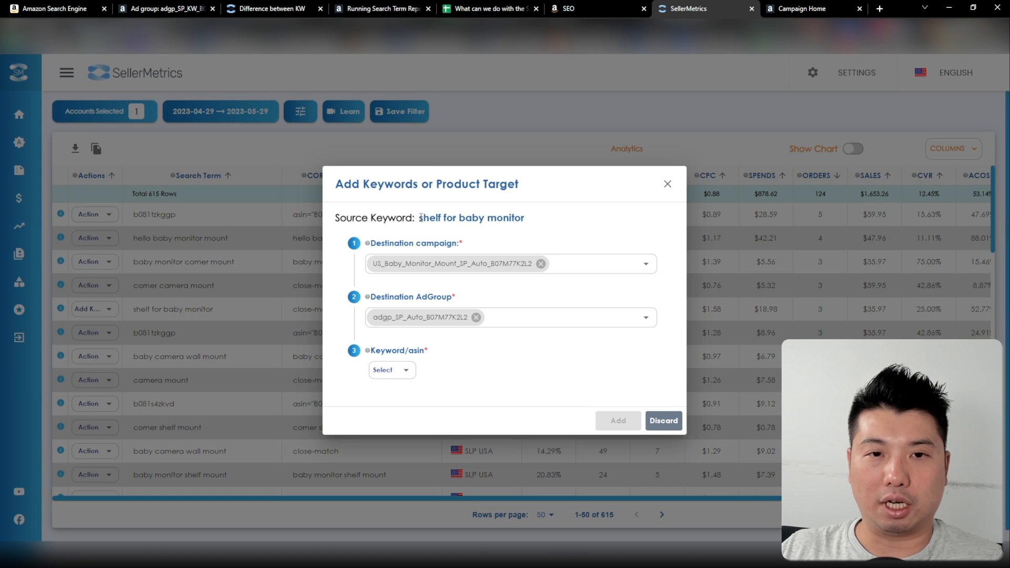
drag(420, 216, 543, 217)
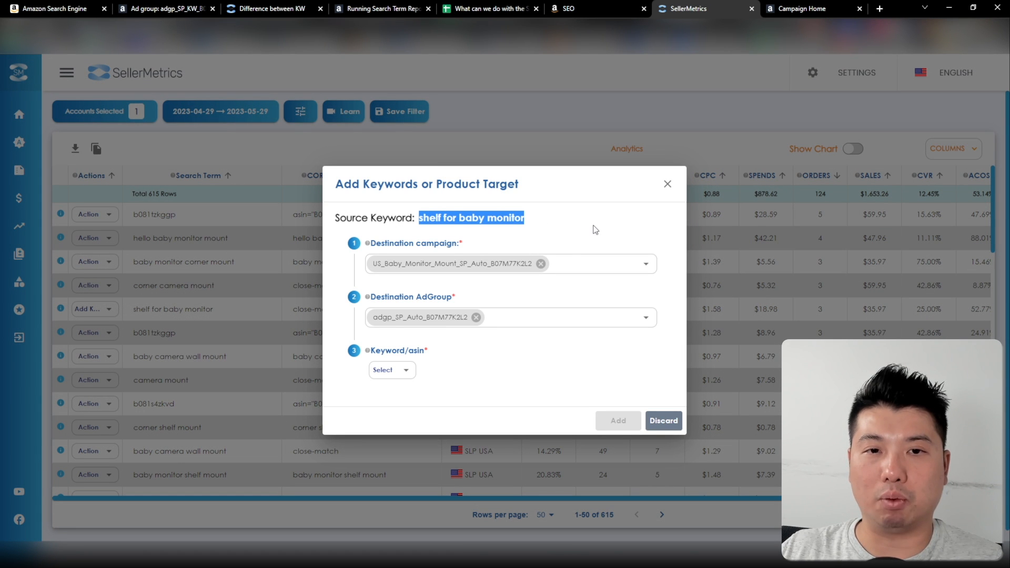
click(541, 264)
click(539, 262)
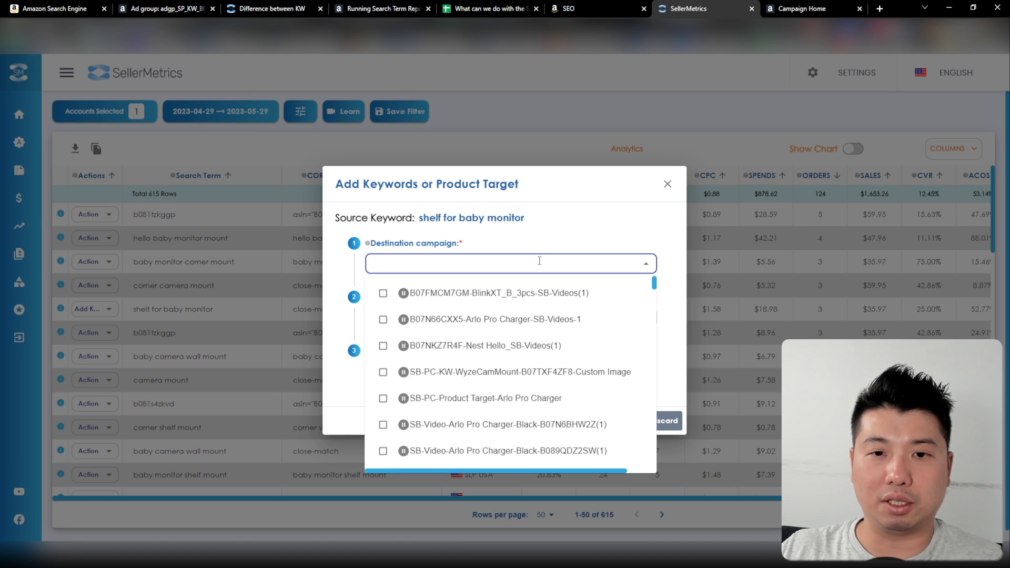
text(baby)
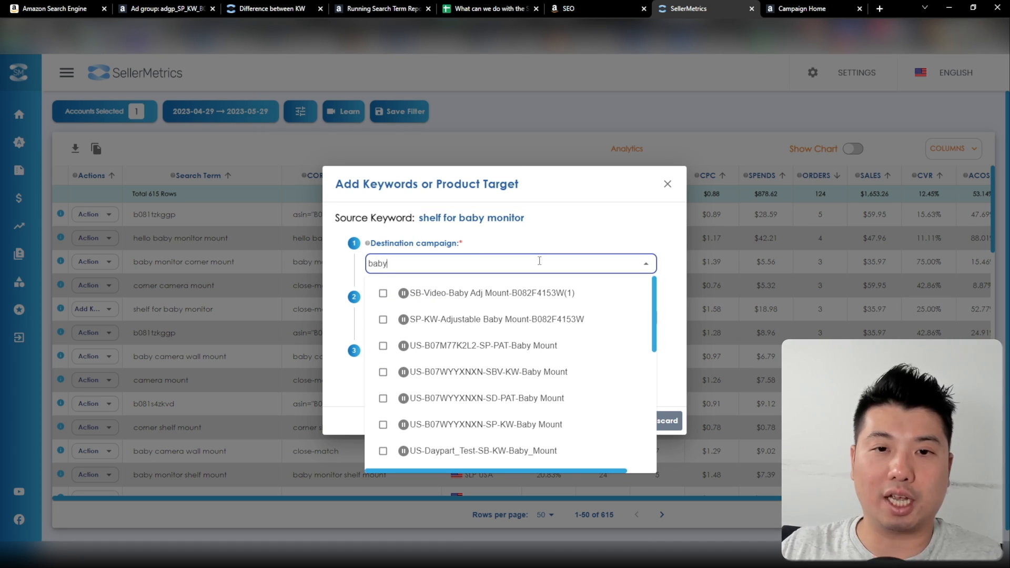
scroll(542, 345, down, 5)
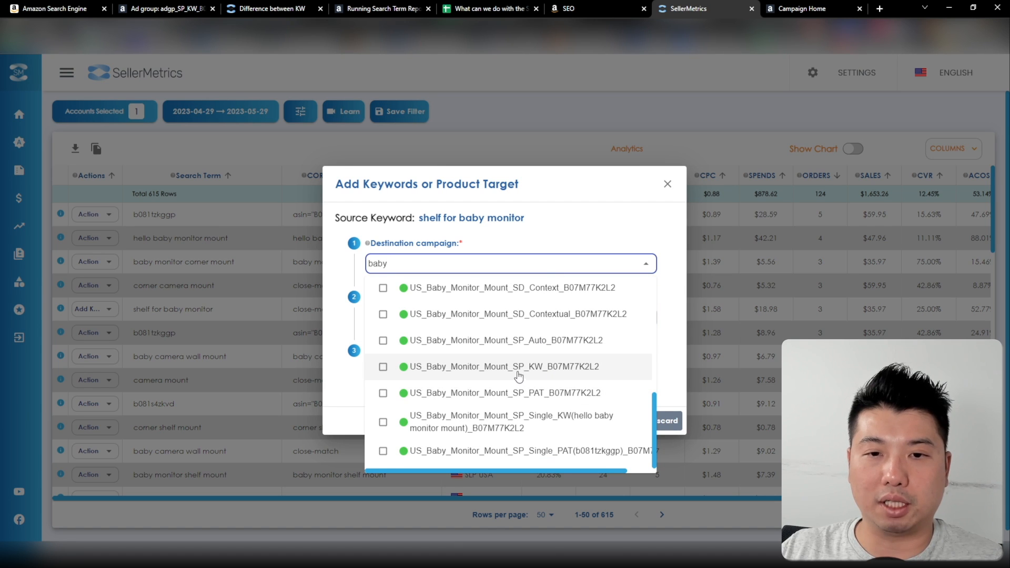
click(553, 375)
Include US_Baby_Monitor_Mount_SBV_KW_B07M77K2L2 as a second destination campaign for the keyword
text(camera shelf)
drag(597, 264, 547, 265)
text(babu)
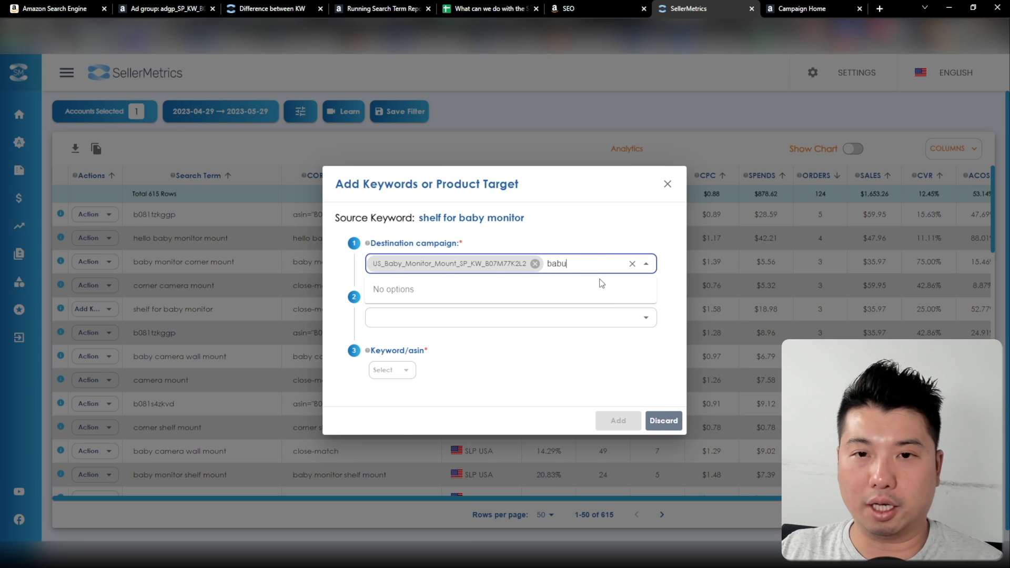
key(BackSpace)
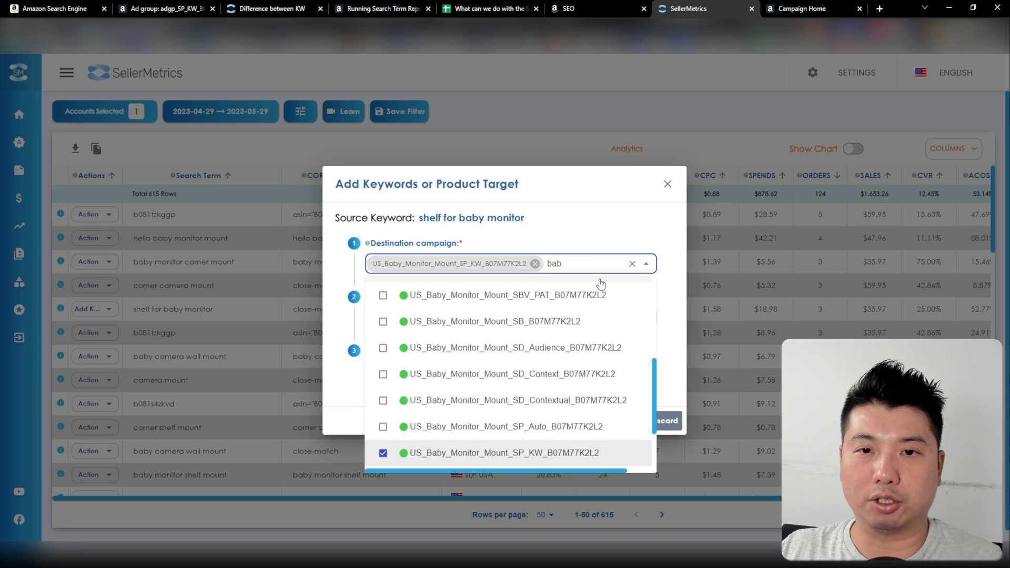
scroll(568, 358, up, 2)
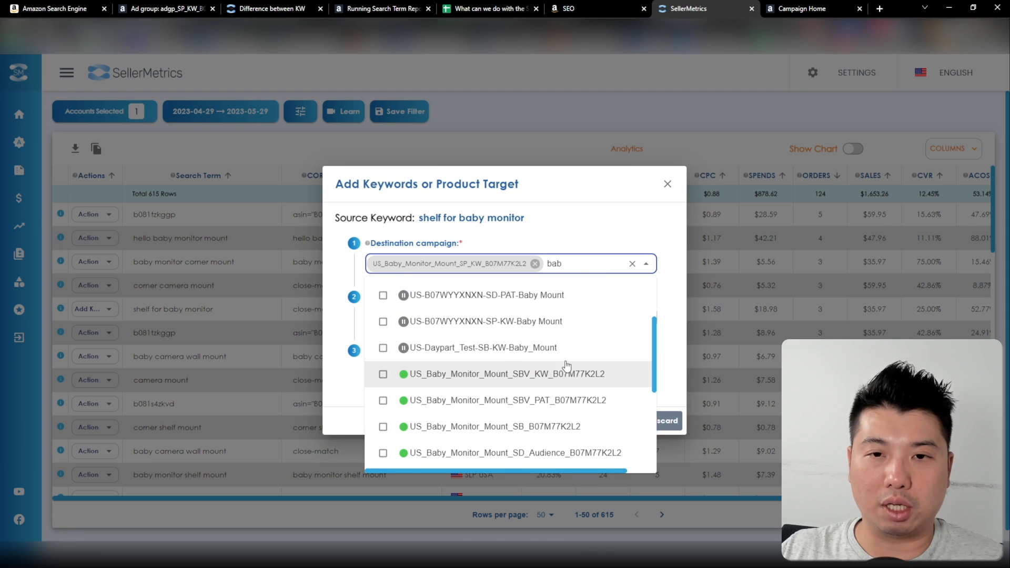
click(563, 371)
click(591, 223)
Choose adgp_SBV_KW_B07M77K2L2 and adgp_SP_KW_B07M77K2L2 as destination ad groups, and set the target type to Keyword
click(453, 327)
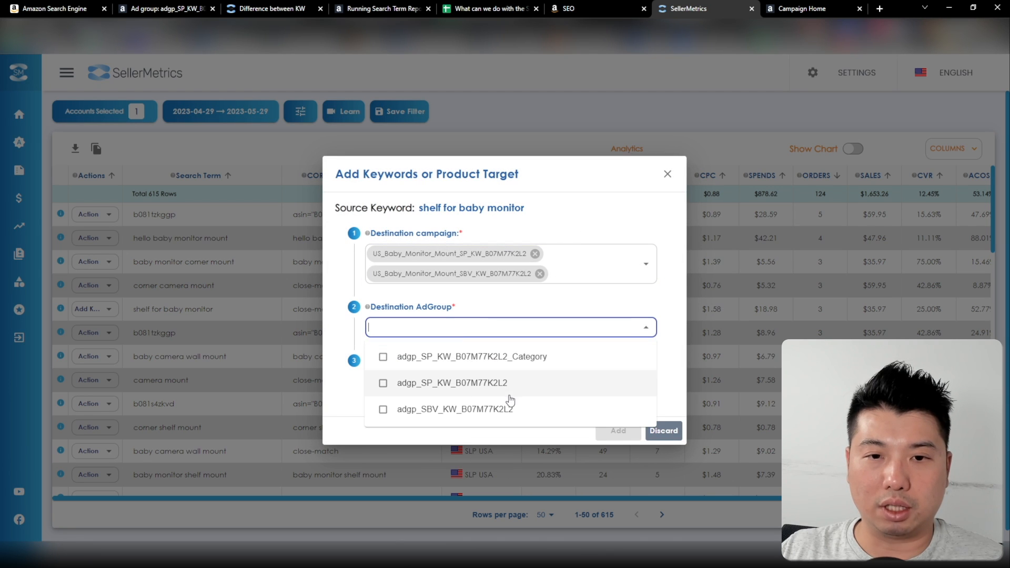
click(492, 408)
click(492, 383)
click(526, 304)
click(392, 380)
click(395, 380)
Enable broad, exact and phrase match with bids of .8, 1.25 and 1, and add the keyword
click(413, 394)
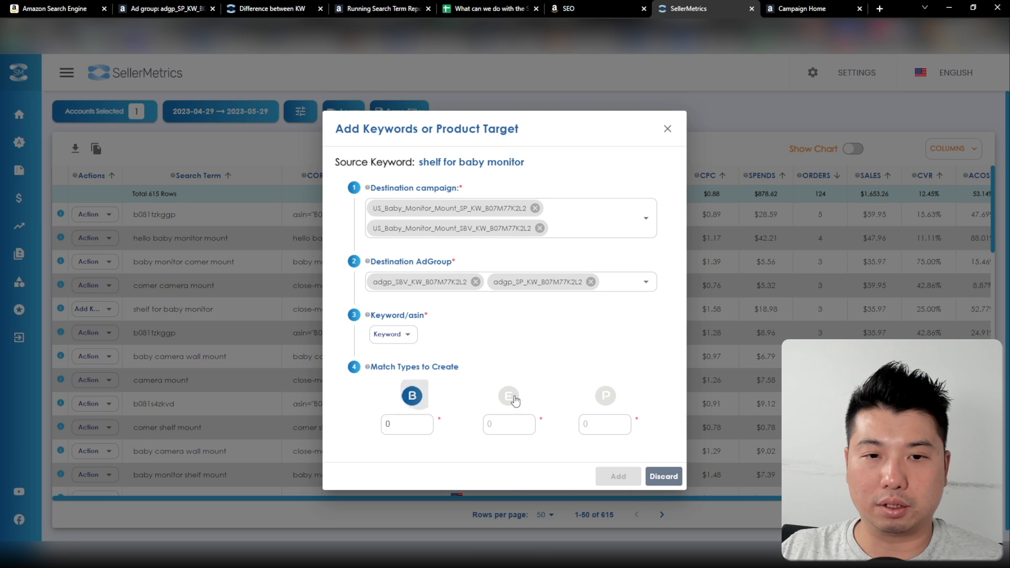
click(507, 397)
click(605, 401)
click(599, 424)
text(1)
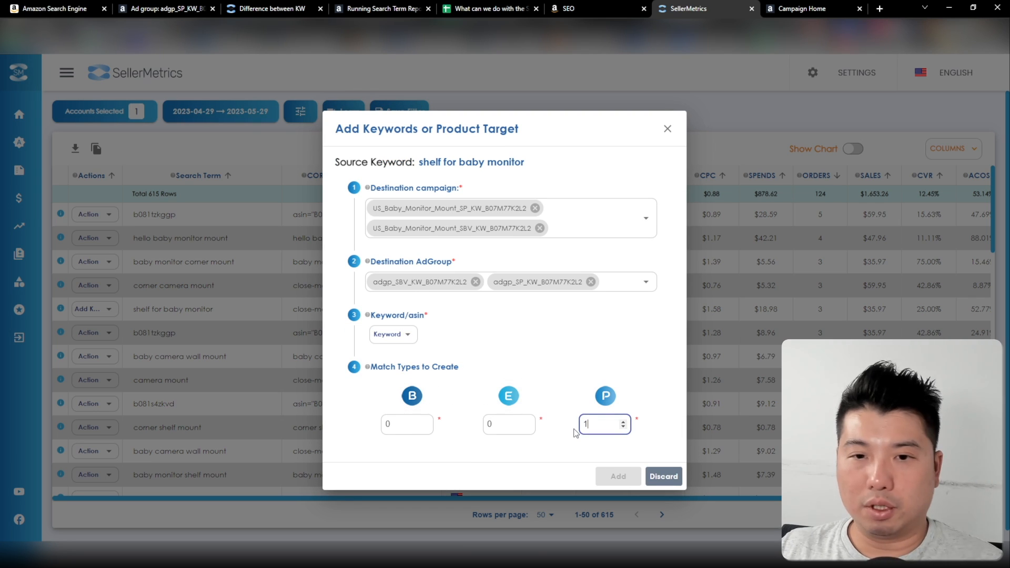
click(505, 424)
text(1)
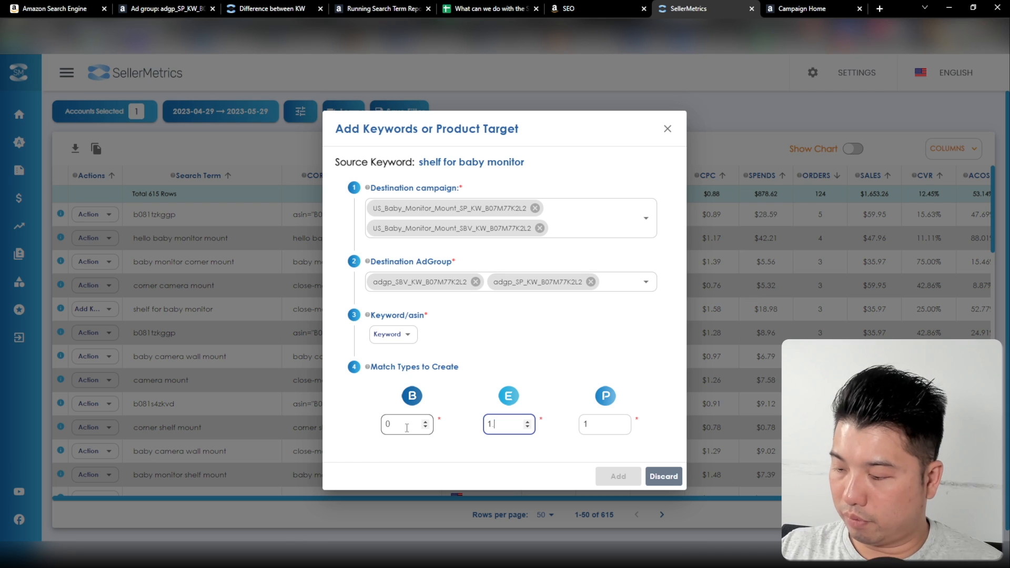
click(406, 426)
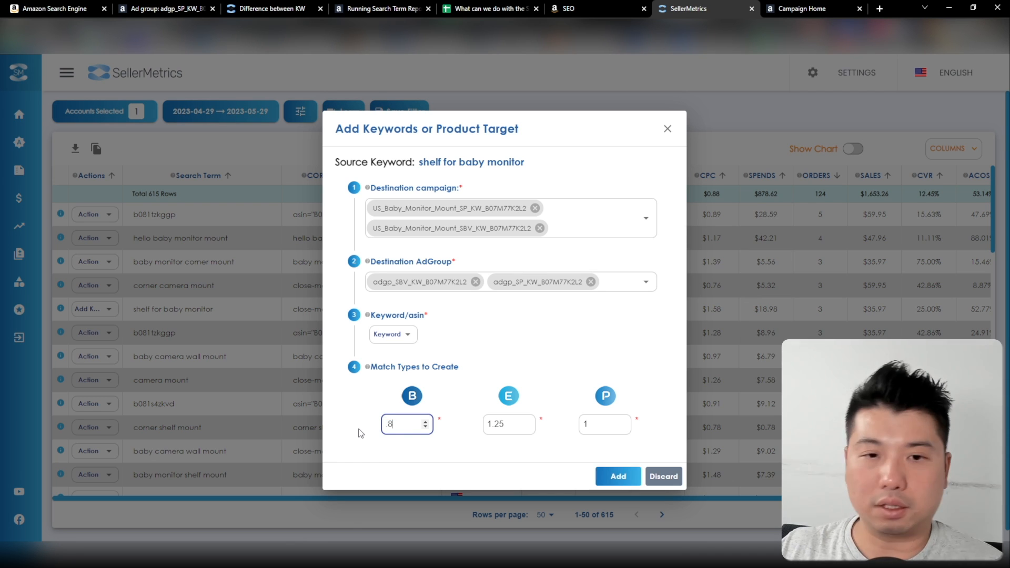
click(619, 476)
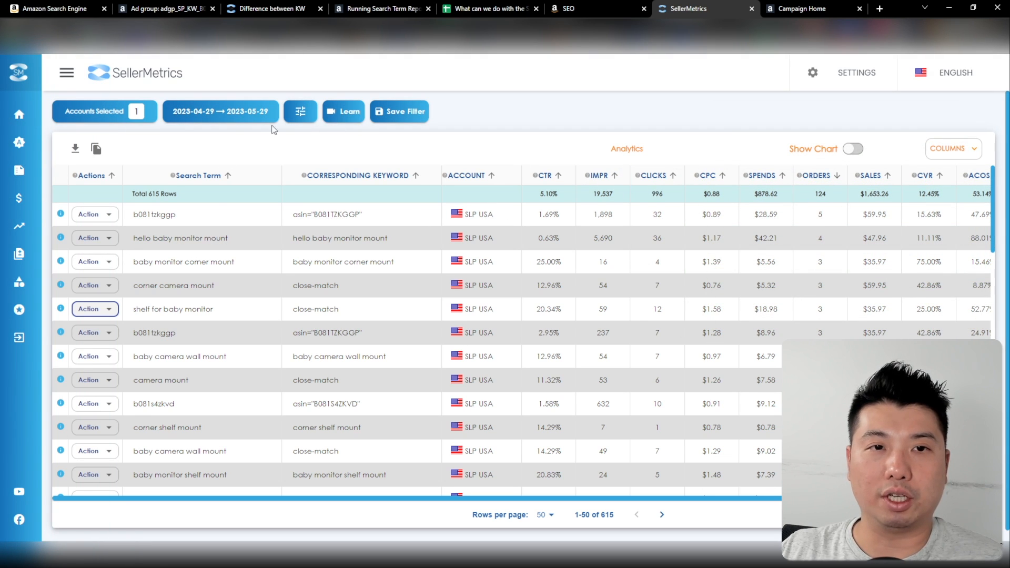
Filter the search terms with the recommended Zero Sales Search Terms filter
click(301, 111)
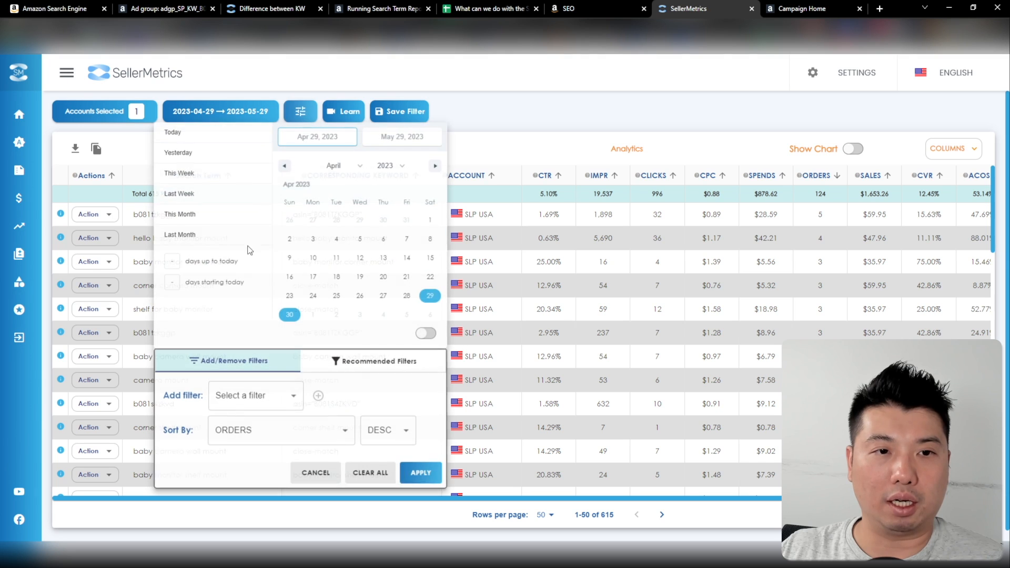
click(372, 362)
click(259, 397)
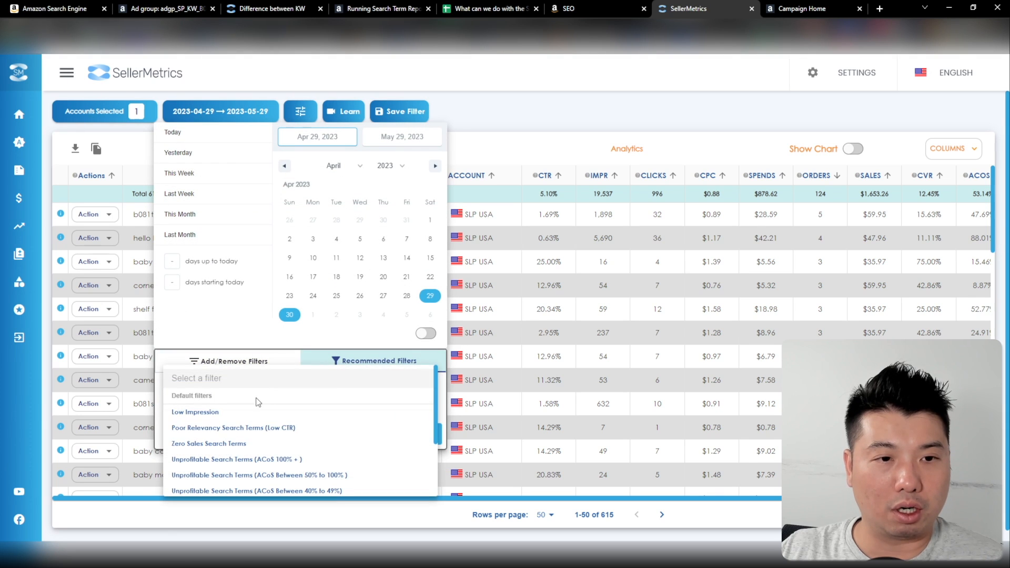
click(243, 445)
click(421, 435)
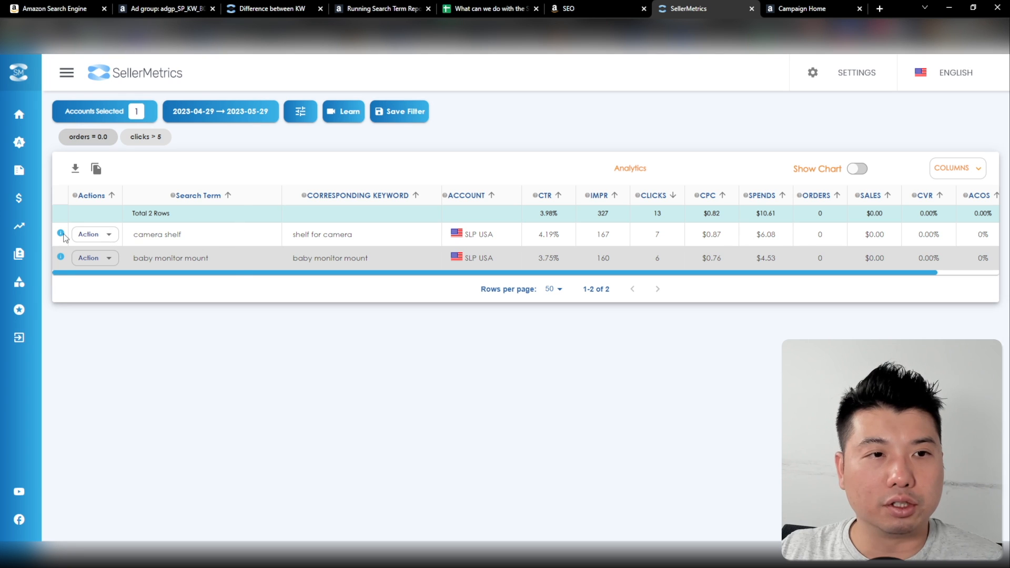
Start adding the search term camera shelf as a negative keyword, with adgp_SP_KW_B07M77K2L2 as its destination ad group
click(92, 238)
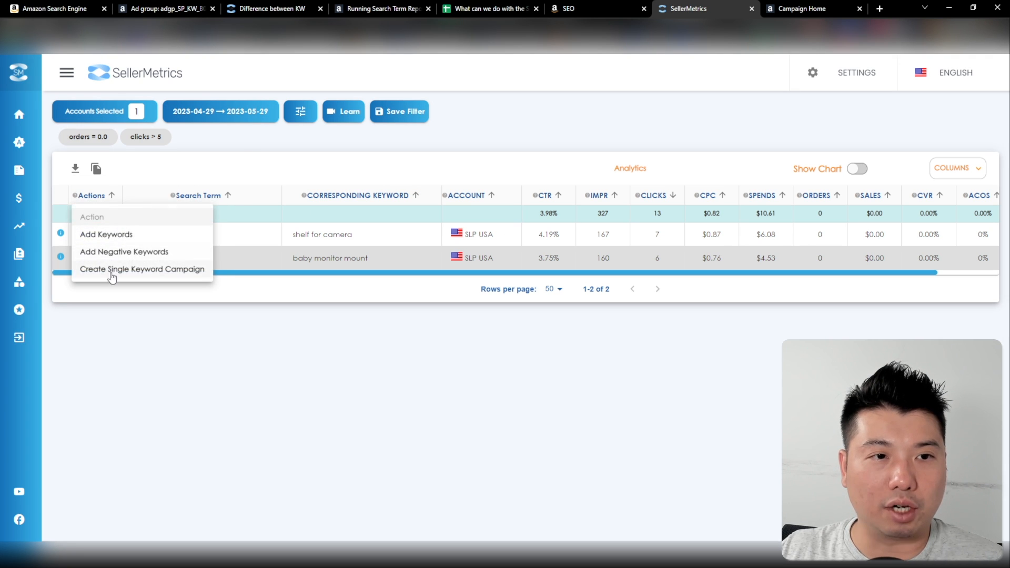
click(127, 252)
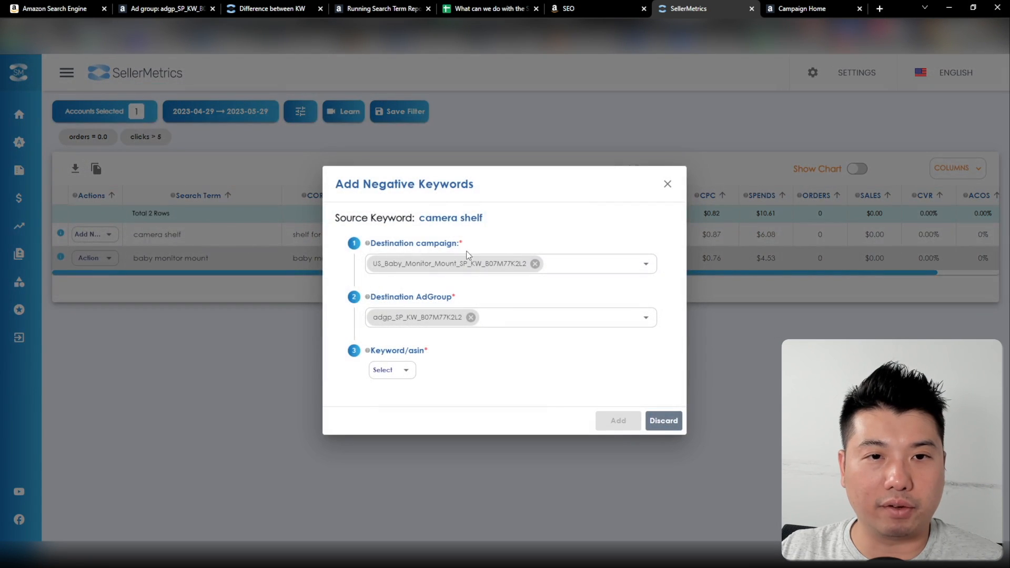
click(471, 317)
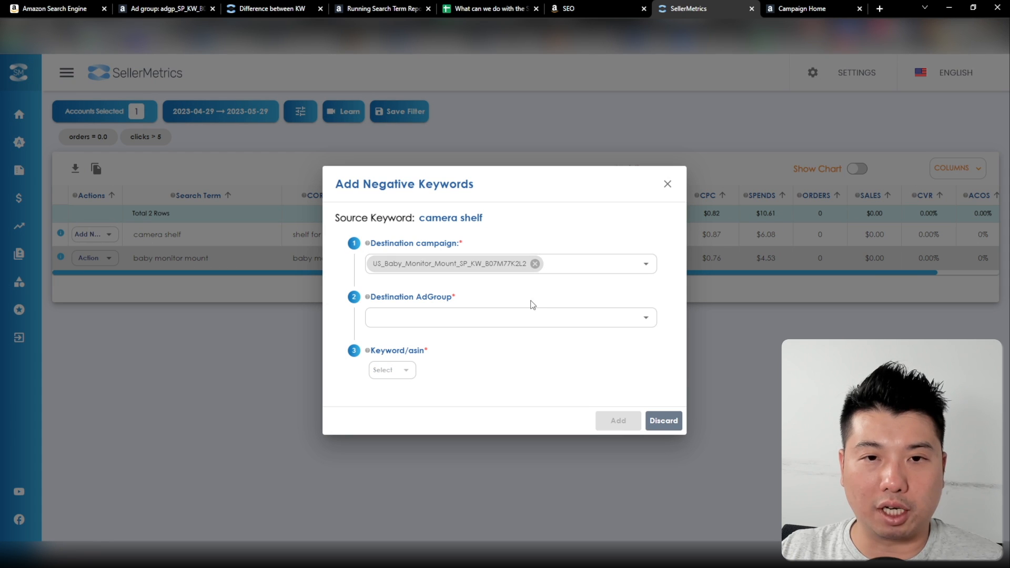
click(524, 318)
click(523, 369)
click(568, 241)
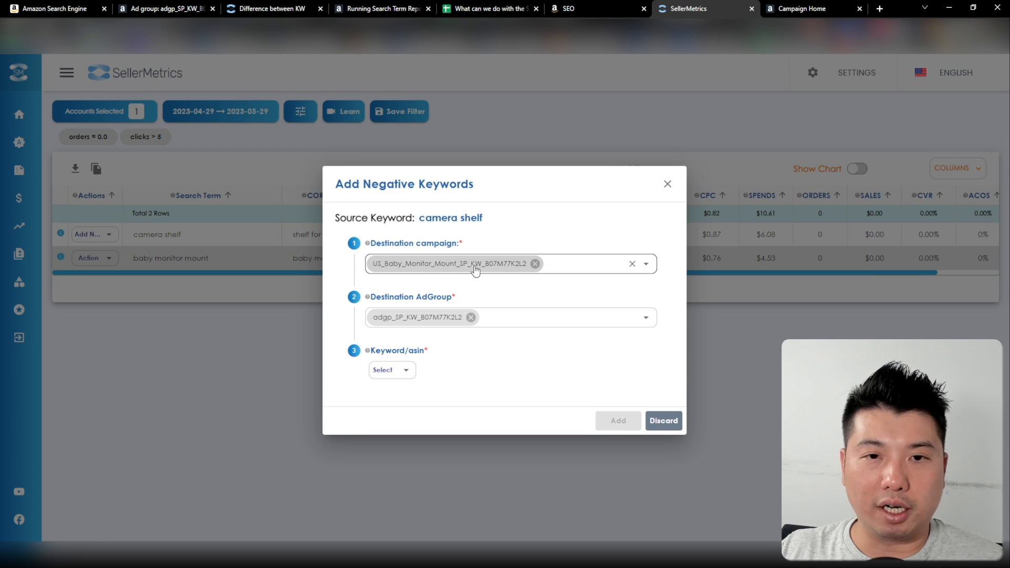
Include US_Baby_Monitor_Mount_SBV_KW_B07M77K2L2 and the listed US_Baby_Monitor_Mount_SP_KW_B07M77K2L2 as destination campaigns, and add the negative keyword
click(600, 261)
drag(655, 284, 655, 454)
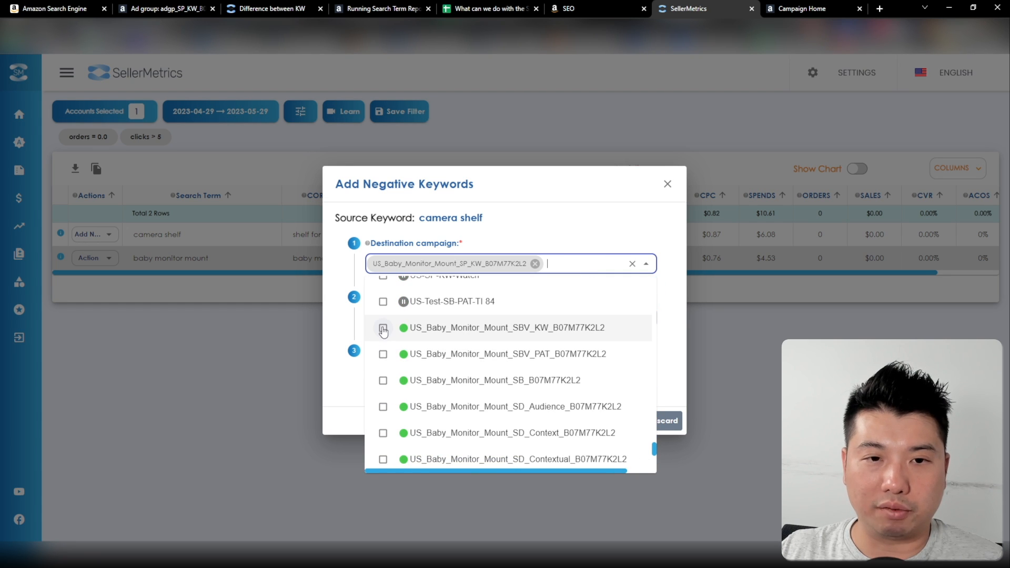
click(382, 328)
scroll(392, 399, down, 2)
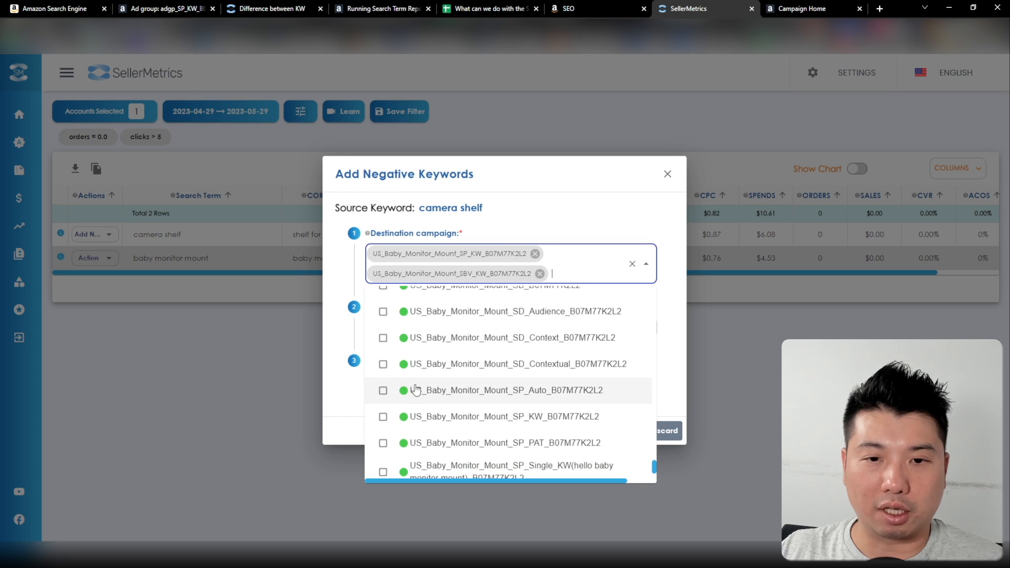
click(383, 418)
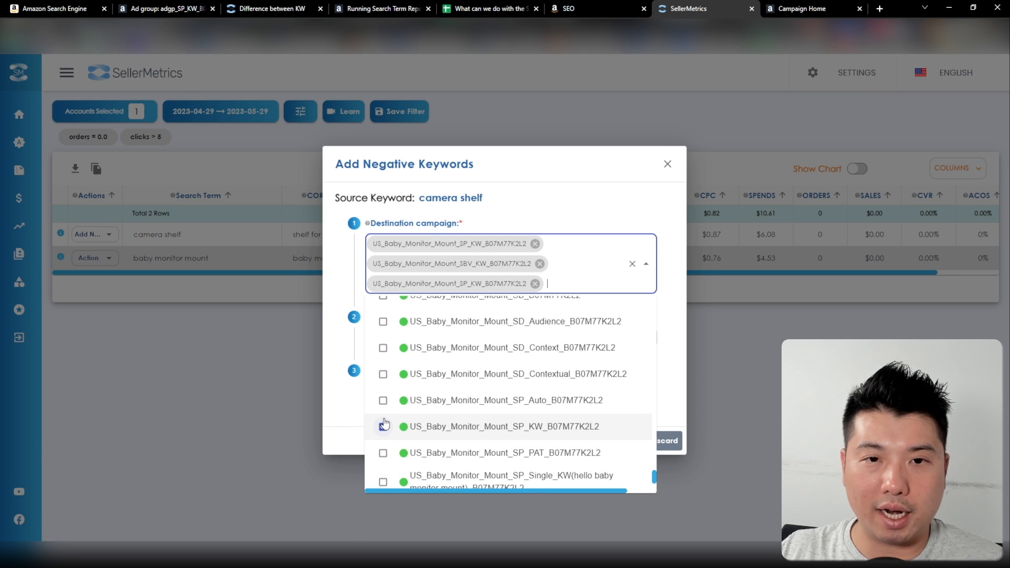
scroll(385, 424, down, 1)
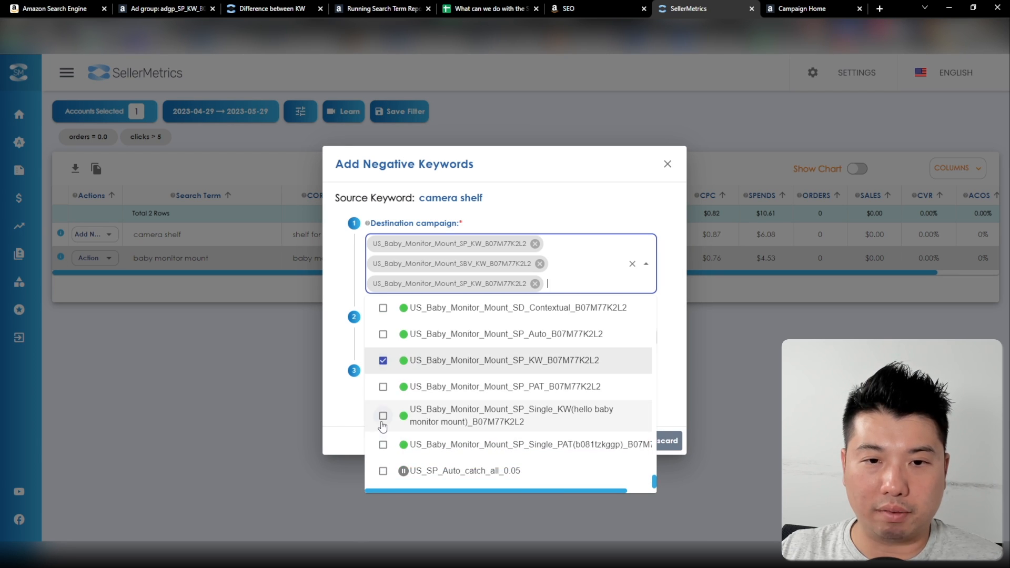
click(397, 393)
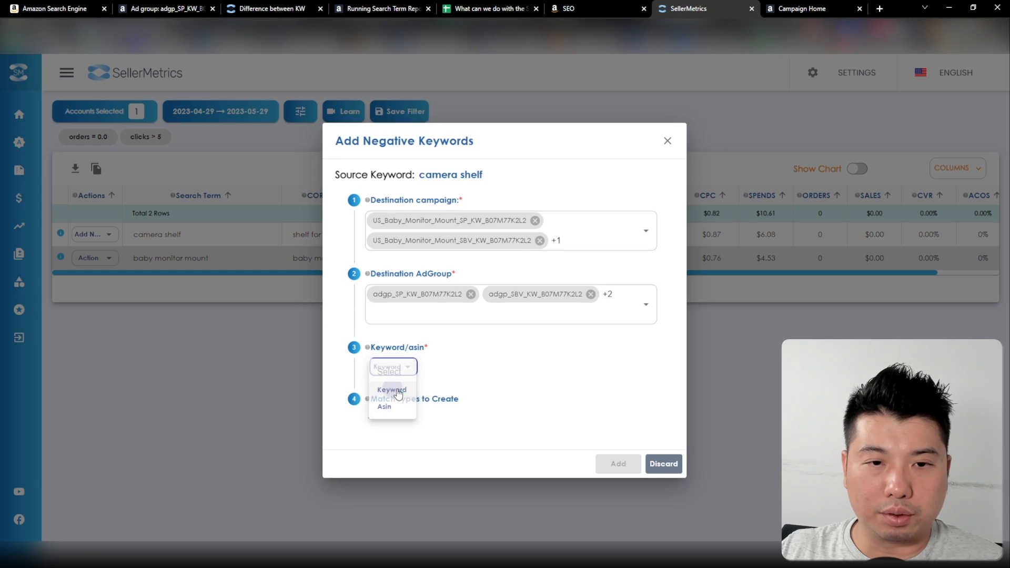
click(377, 412)
click(618, 463)
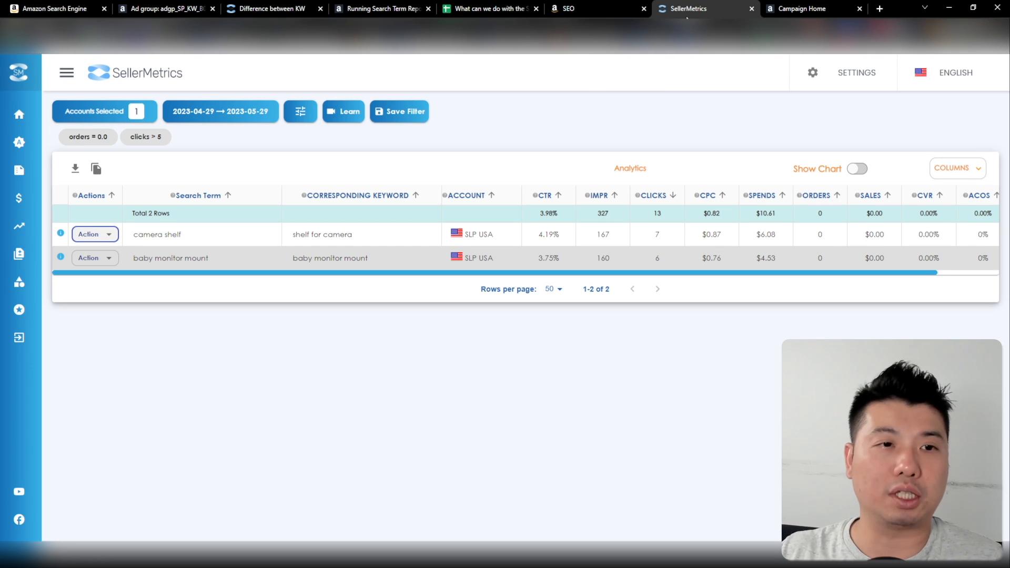
Filter the search terms with the recommended High Performing Search Terms (ACoS <= 25%) filter
click(300, 112)
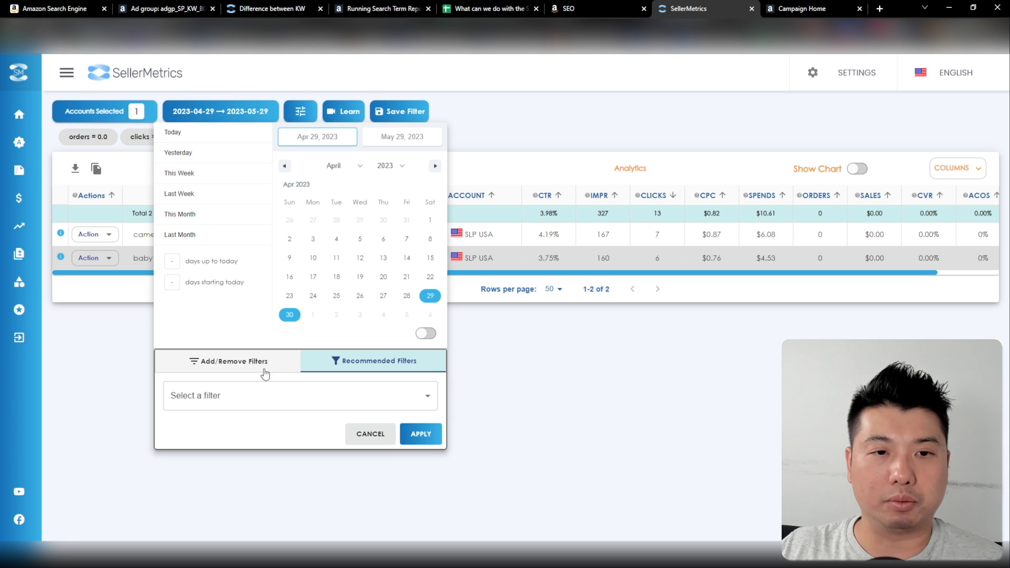
click(261, 394)
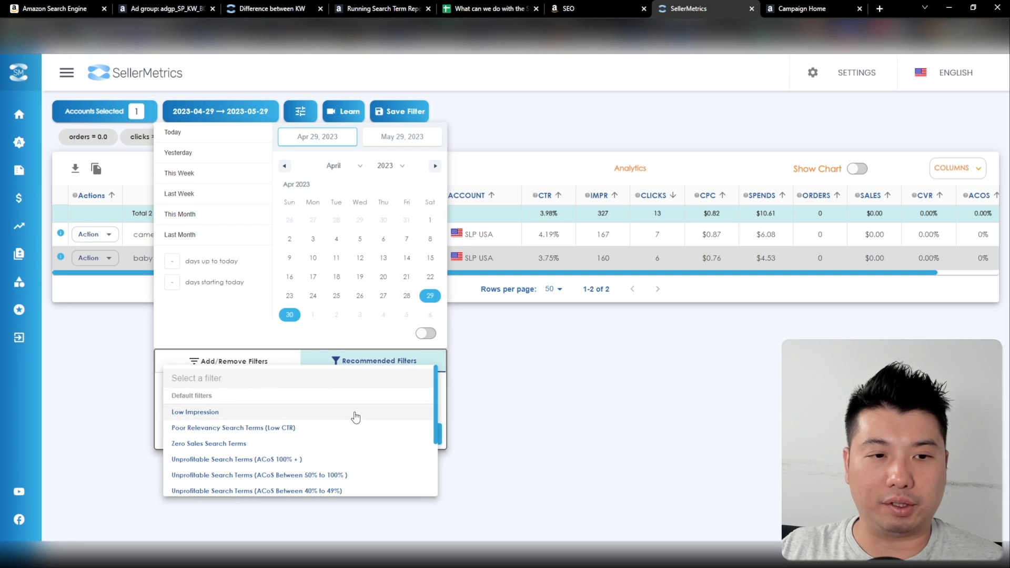
scroll(355, 418, down, 3)
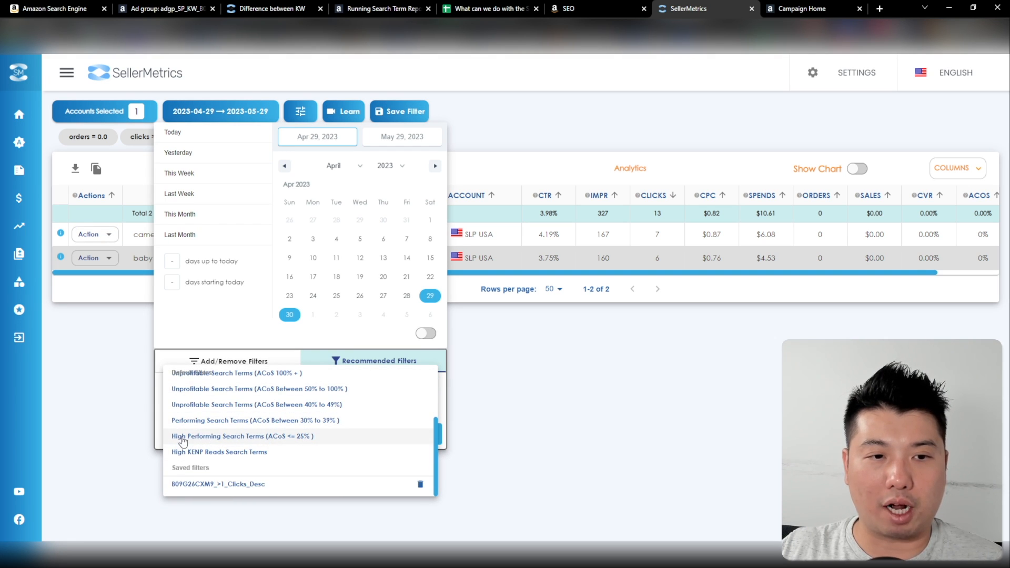
click(314, 437)
click(417, 435)
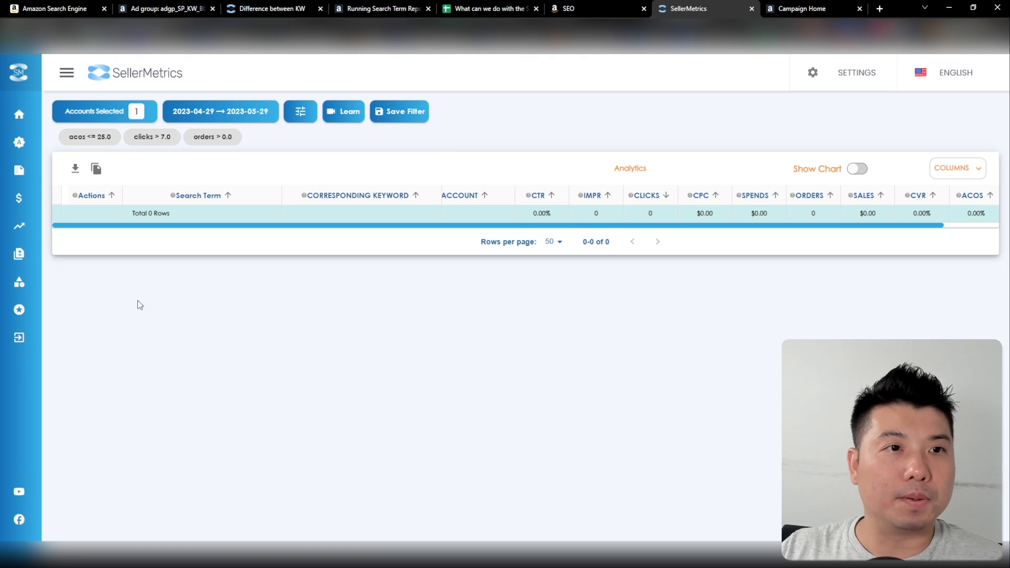
Loosen the applied filter conditions to ACoS <= 35 and clicks > 5
click(92, 137)
key(ctrl+a)
text(35)
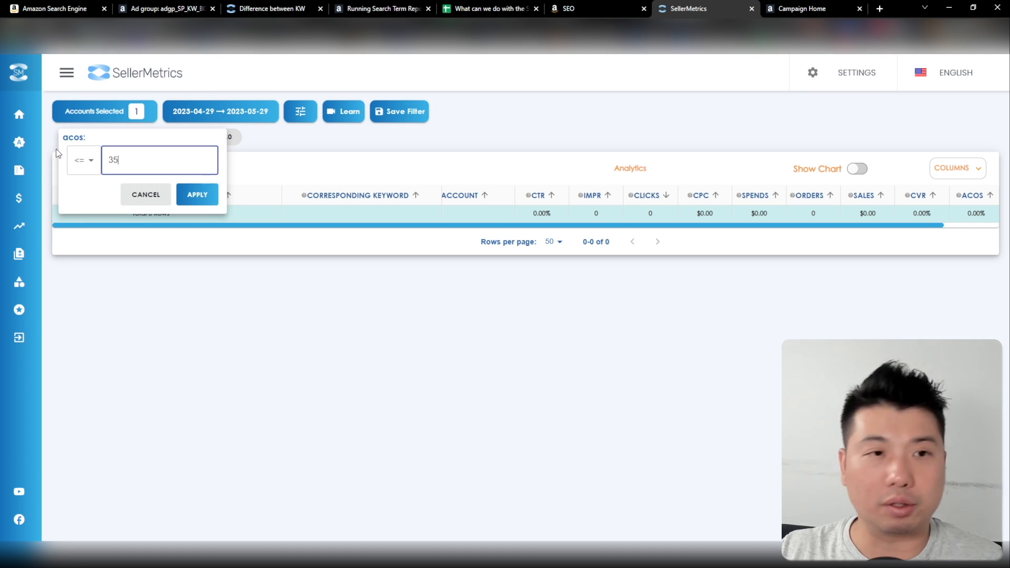
click(198, 195)
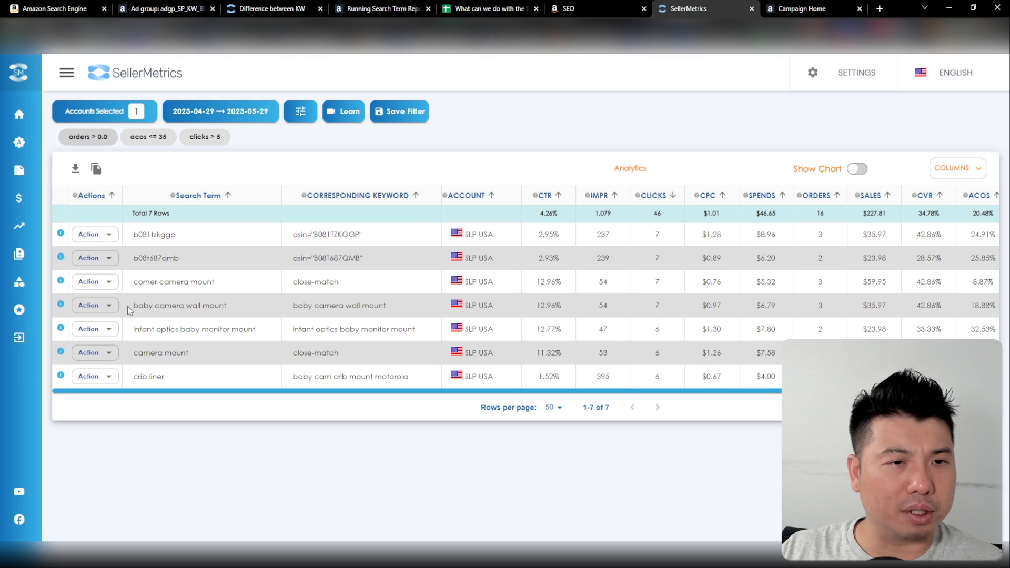
Examine the single keyword campaign form for baby camera wall mount, including bid automation and source negative keyword options, and close it
drag(125, 305, 241, 315)
click(108, 305)
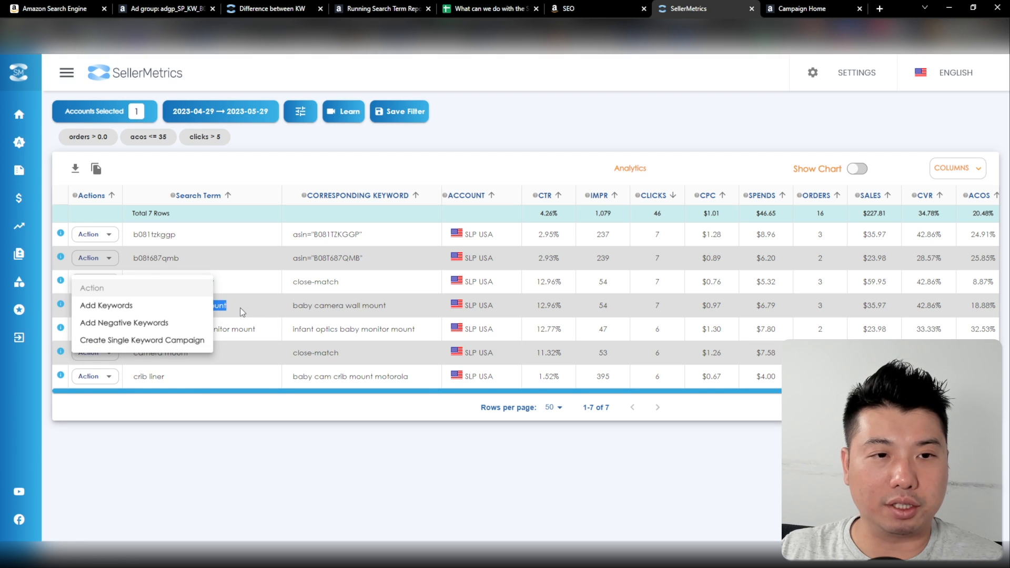
click(151, 341)
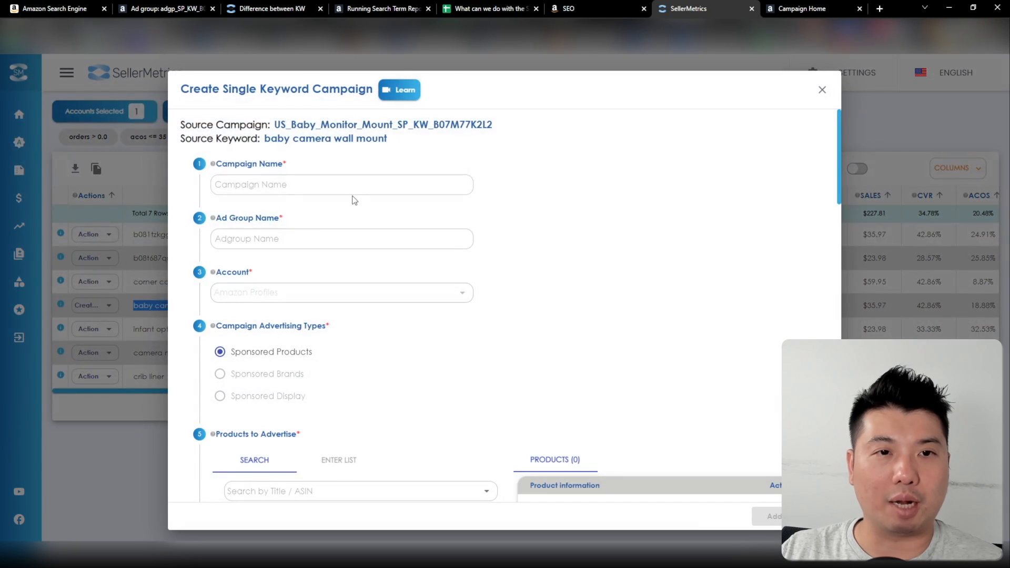
scroll(612, 179, down, 5)
scroll(416, 224, up, 5)
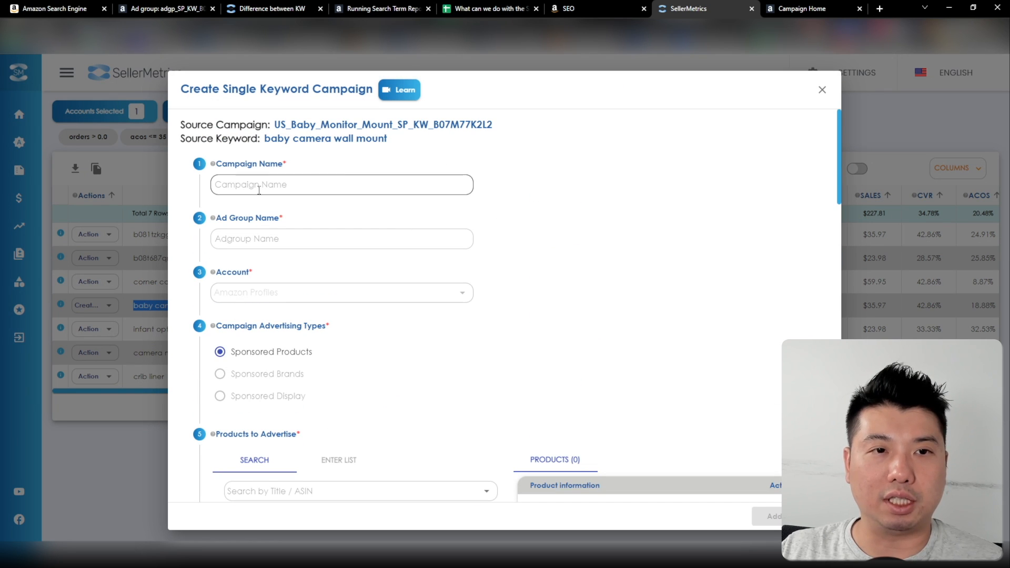
drag(388, 138, 263, 142)
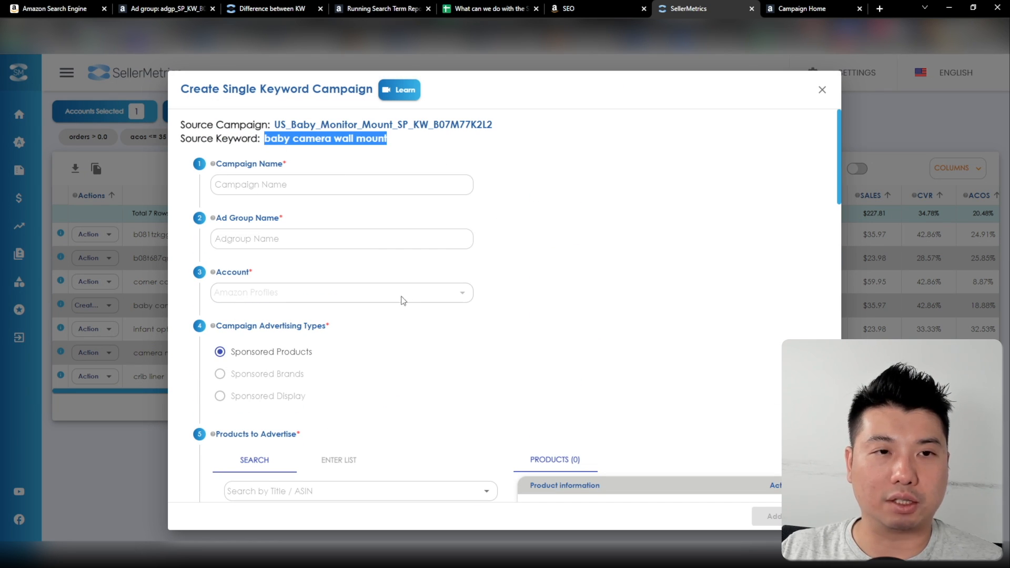
scroll(484, 329, down, 10)
scroll(550, 283, down, 5)
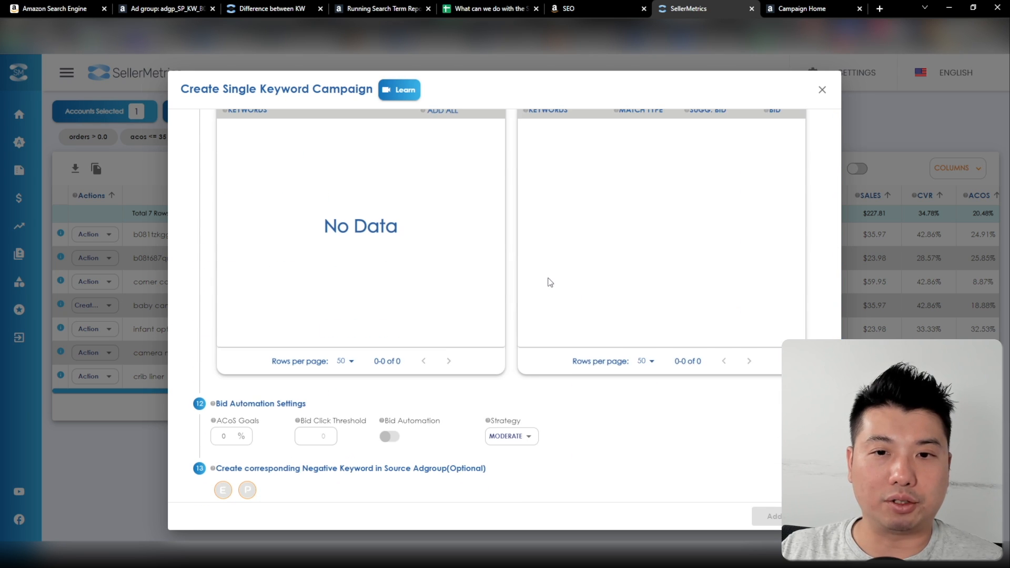
scroll(543, 308, down, 1)
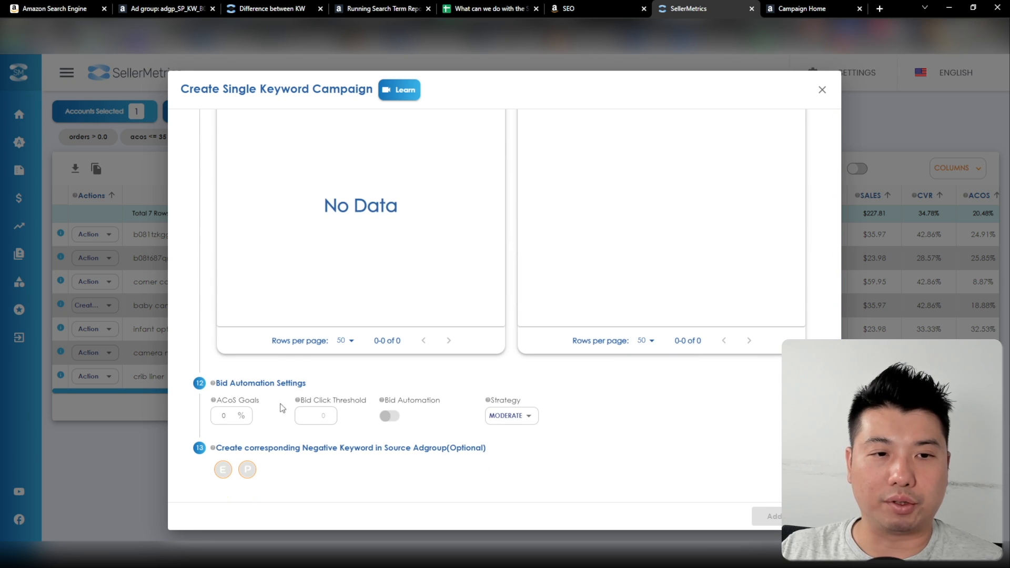
click(822, 90)
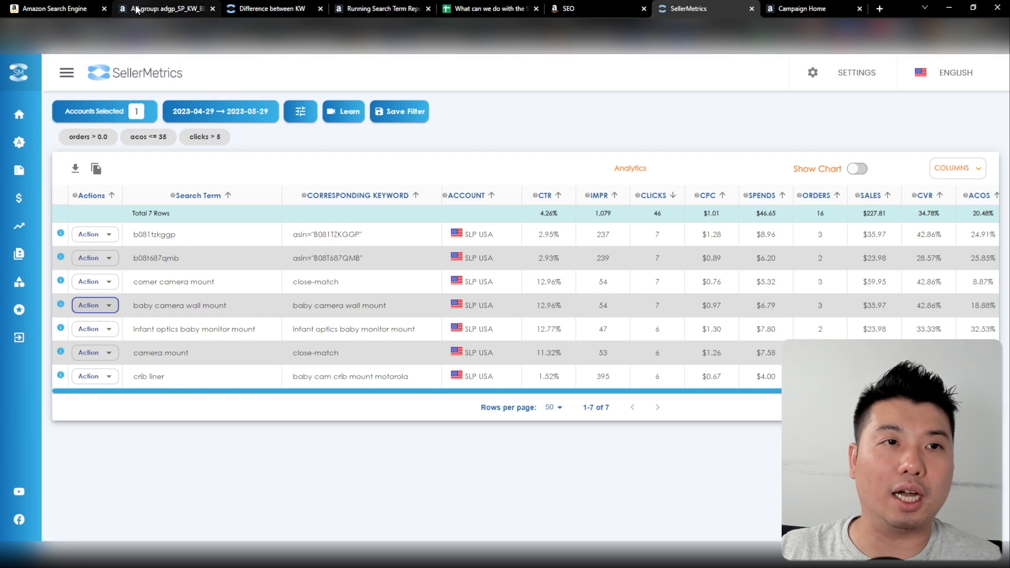
Switch to the Amazon Ads ad group page showing its negative targeting
click(153, 11)
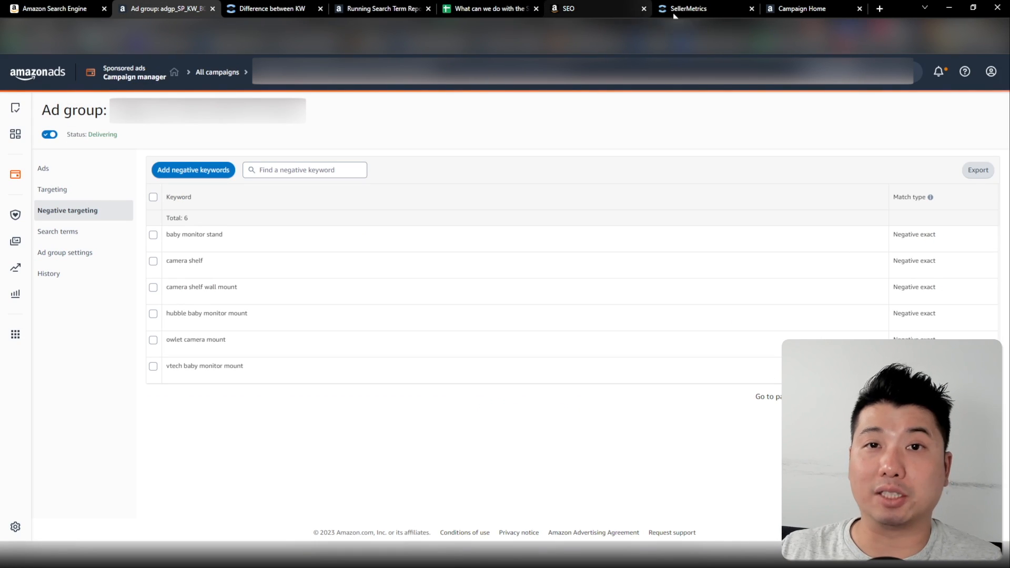